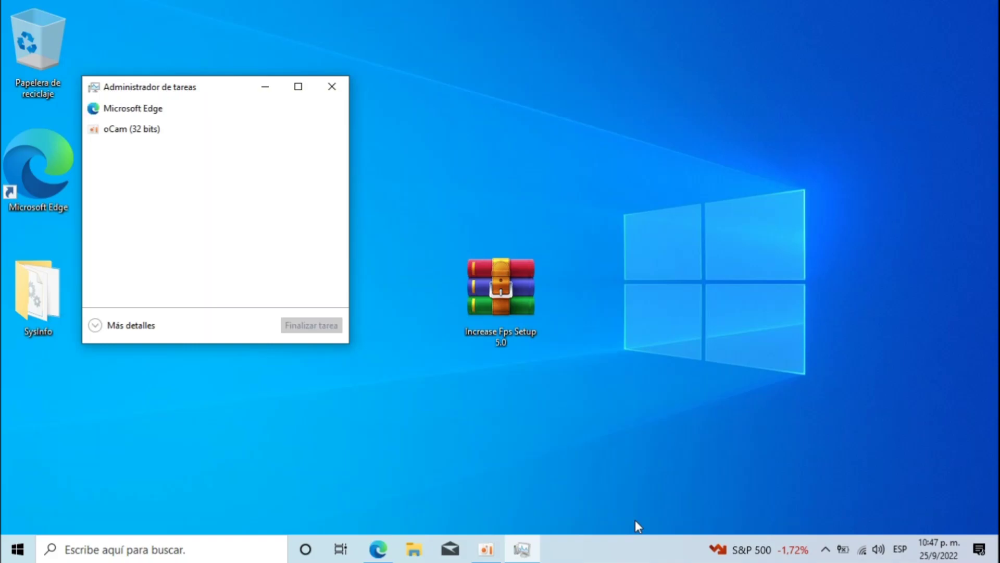
mouse_move(505, 550)
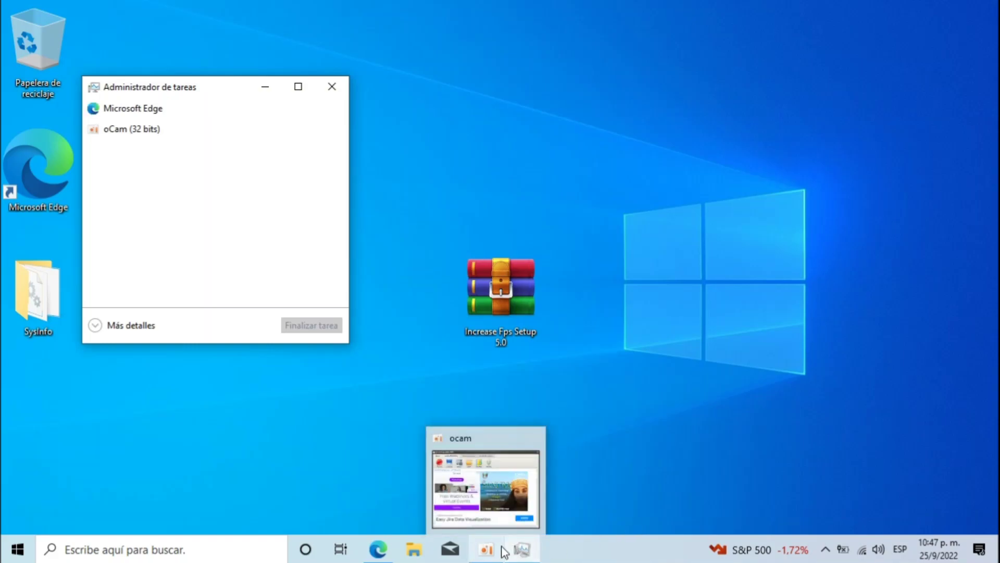
left_click(504, 515)
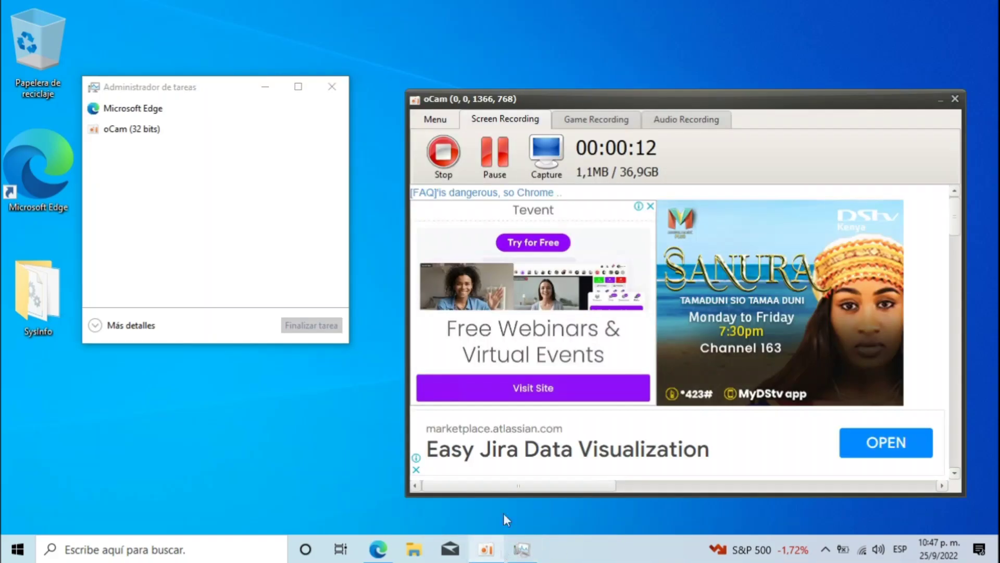
left_click(939, 100)
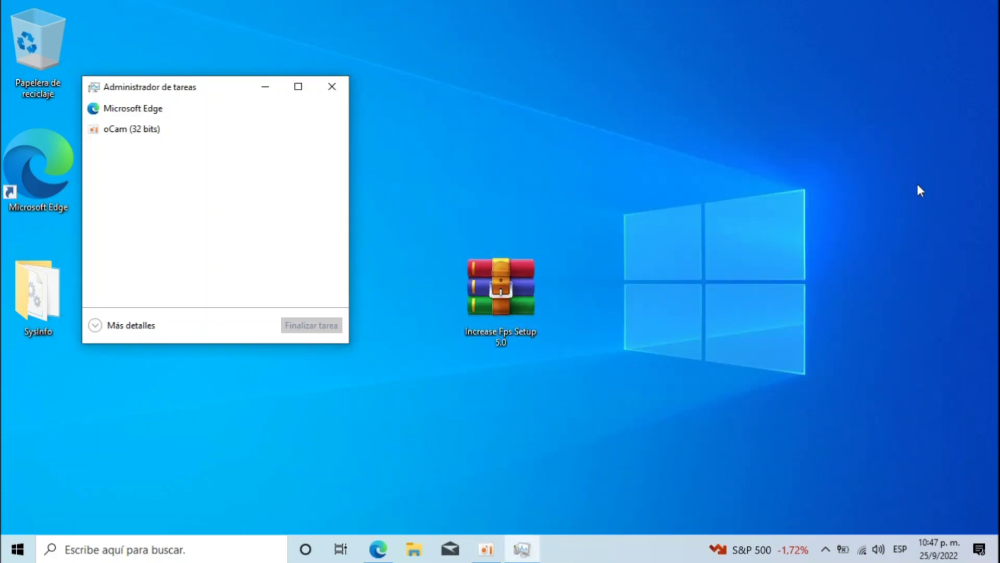
key("super+r")
type("wi")
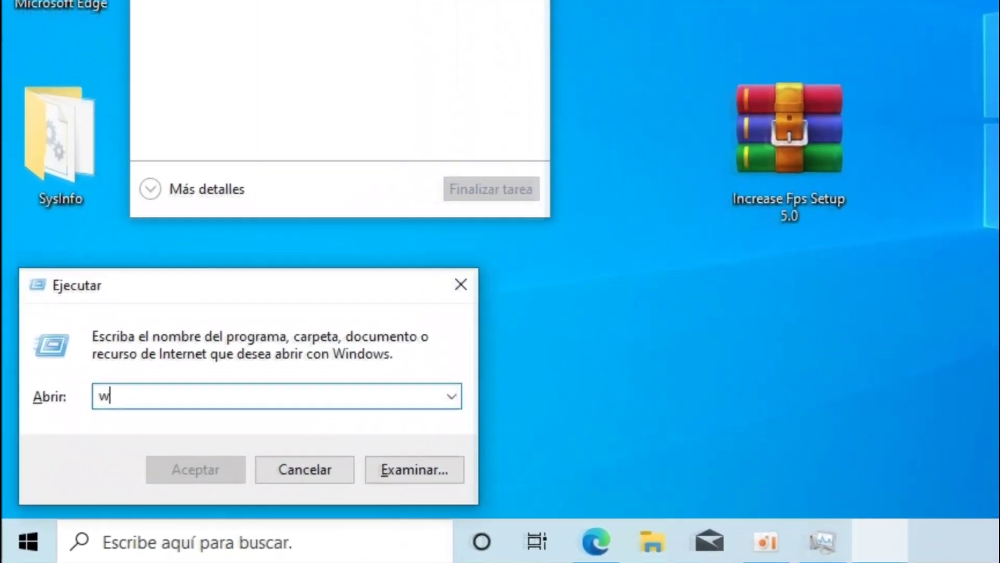
type("nver")
key("Return")
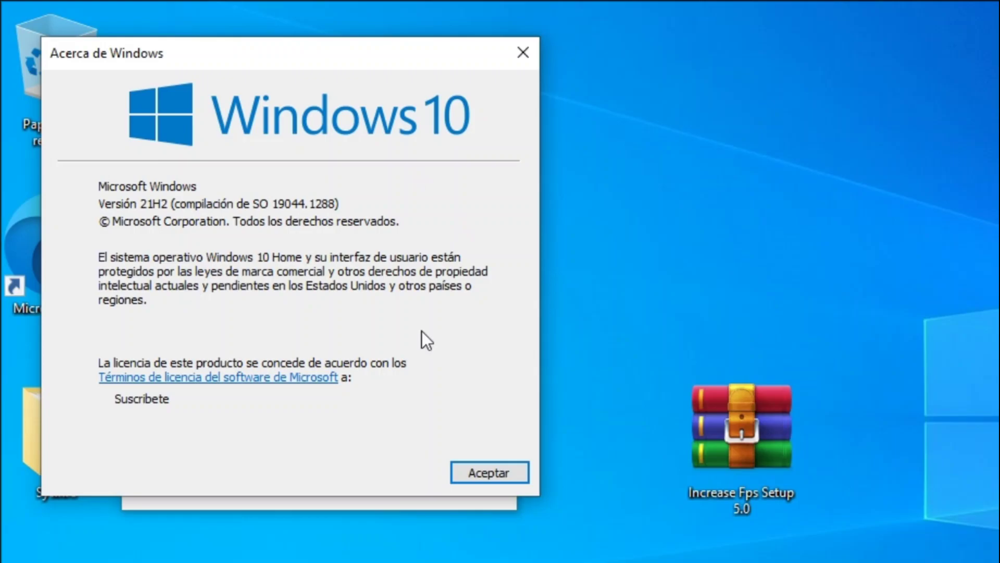
left_click(493, 470)
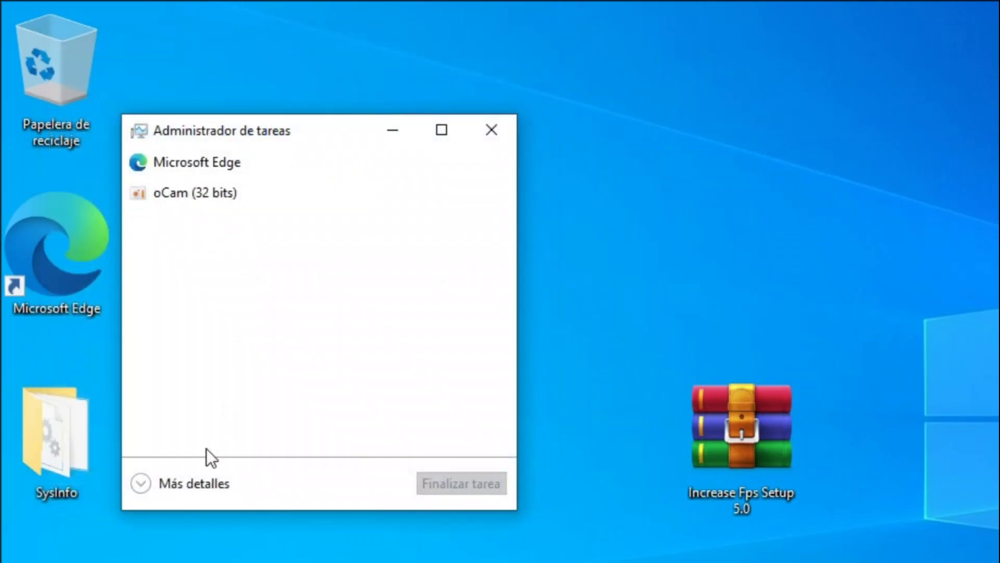
Step: Show full Task Manager details on the Performance tab, viewing Memory, then Disk 0 (TOSHIBA MQ01ABF032)
left_click(184, 487)
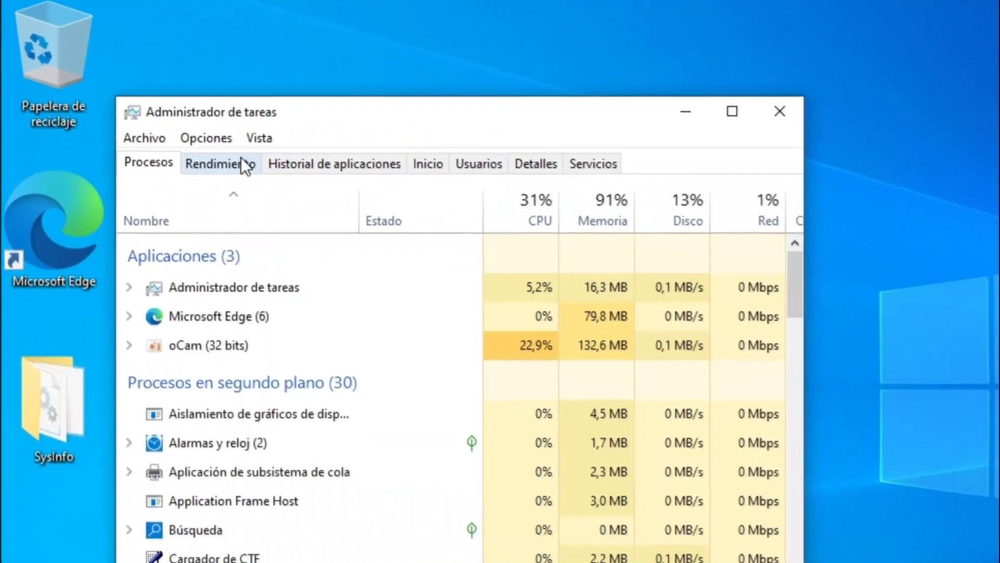
left_click(229, 139)
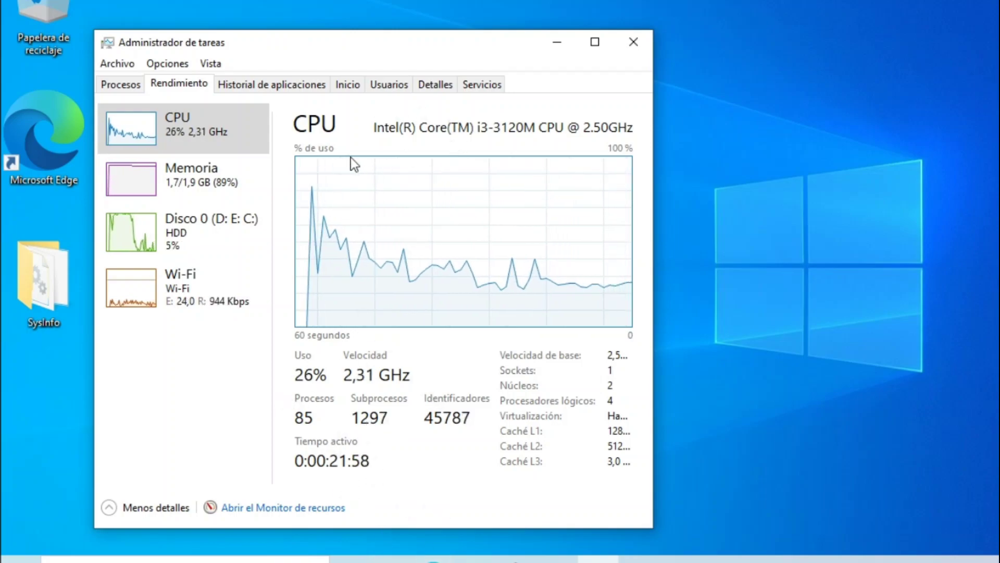
left_click(194, 196)
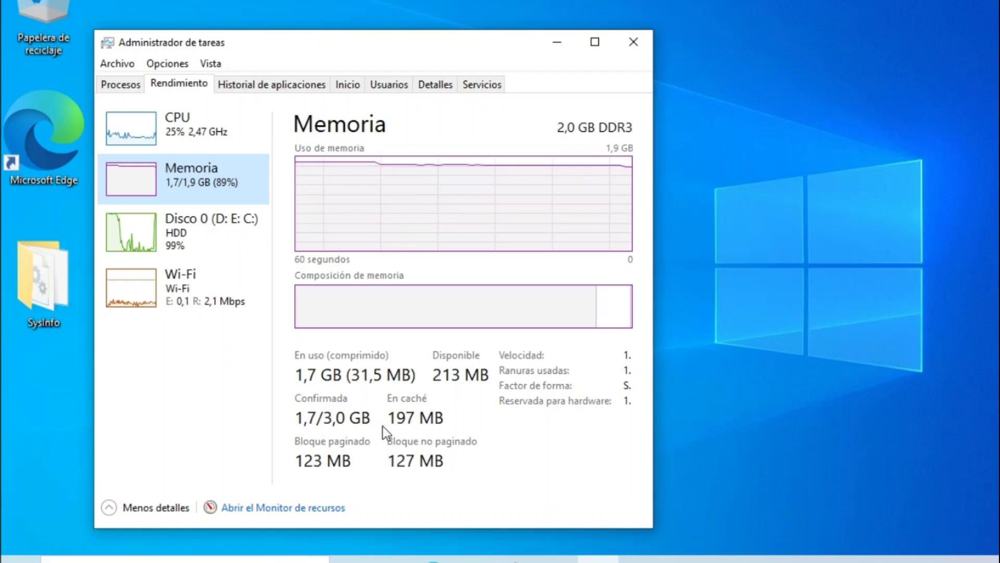
left_click(198, 233)
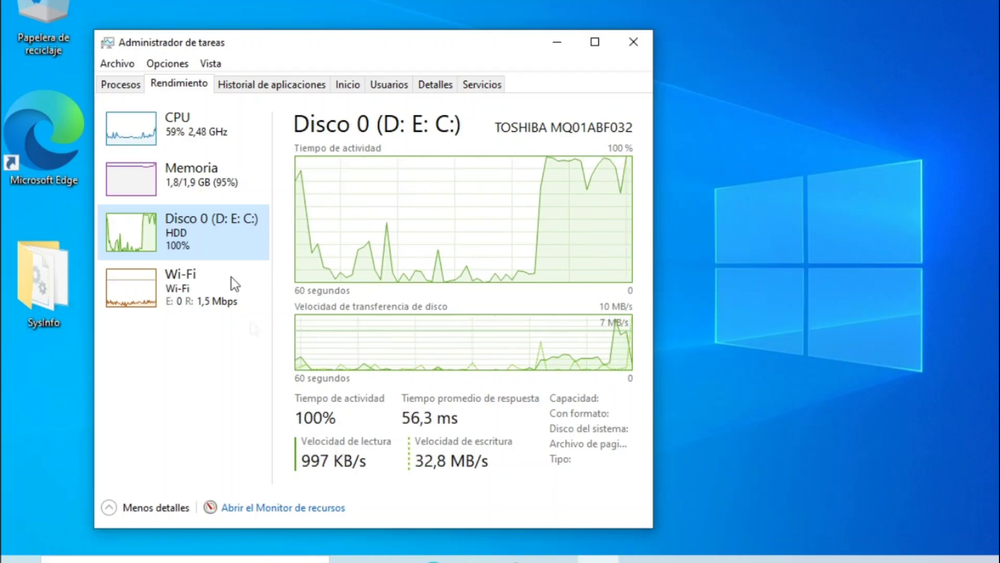
Step: Compare the CPU, Memory and Disk 0 performance pages repeatedly, then close Task Manager
left_click(199, 194)
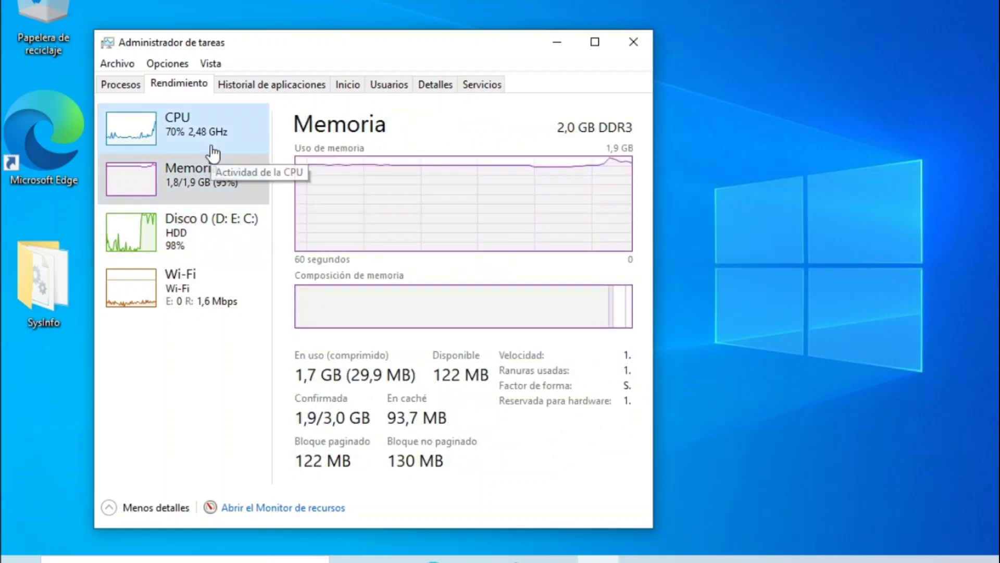
left_click(212, 149)
left_click(225, 195)
left_click(229, 229)
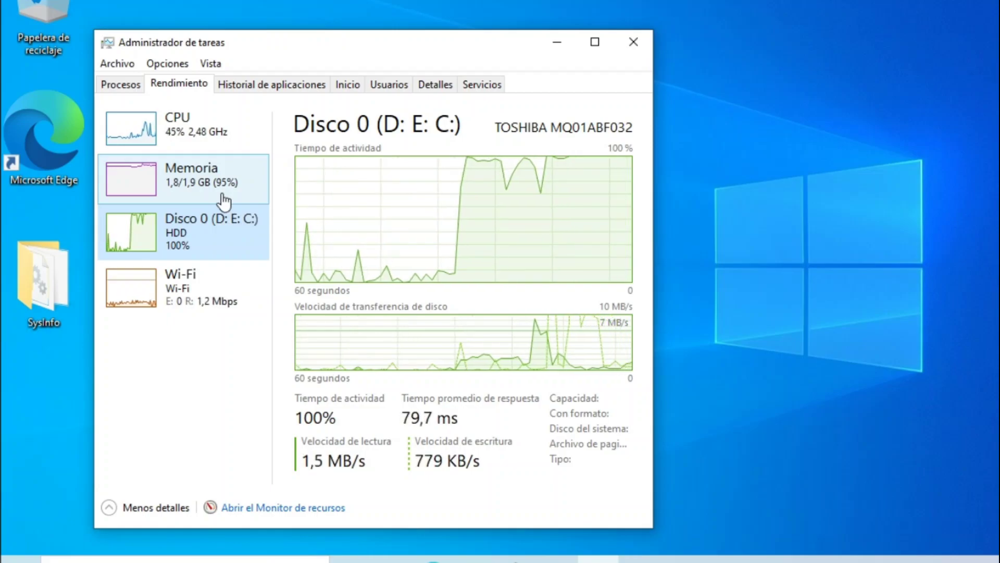
left_click(224, 200)
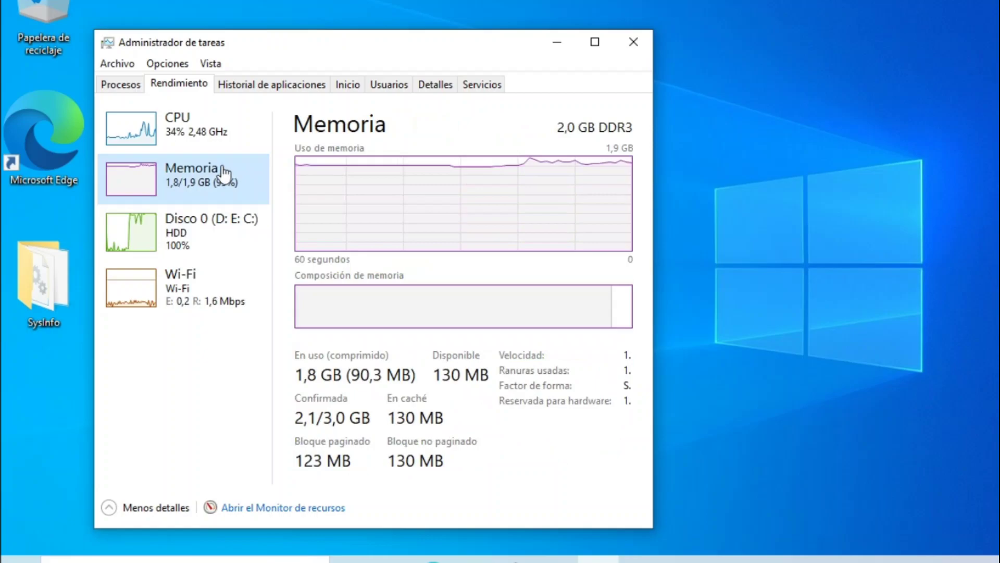
left_click(224, 136)
left_click(223, 216)
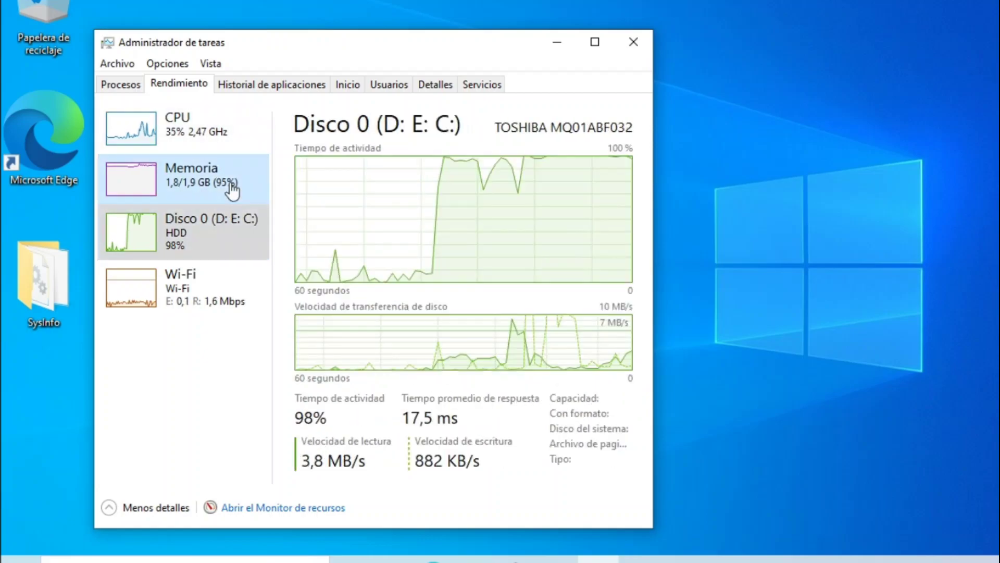
left_click(232, 190)
left_click(219, 137)
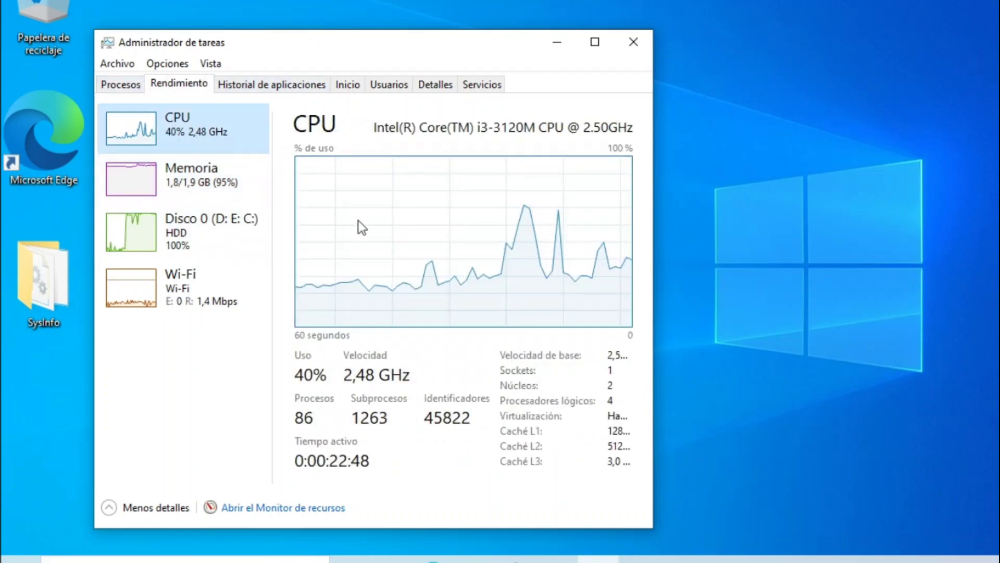
left_click(217, 183)
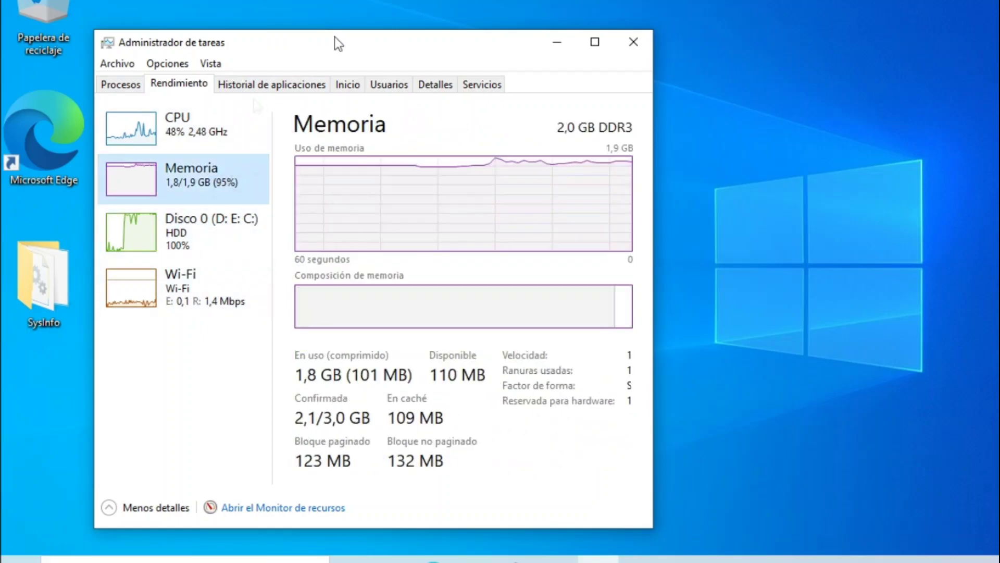
left_click(636, 37)
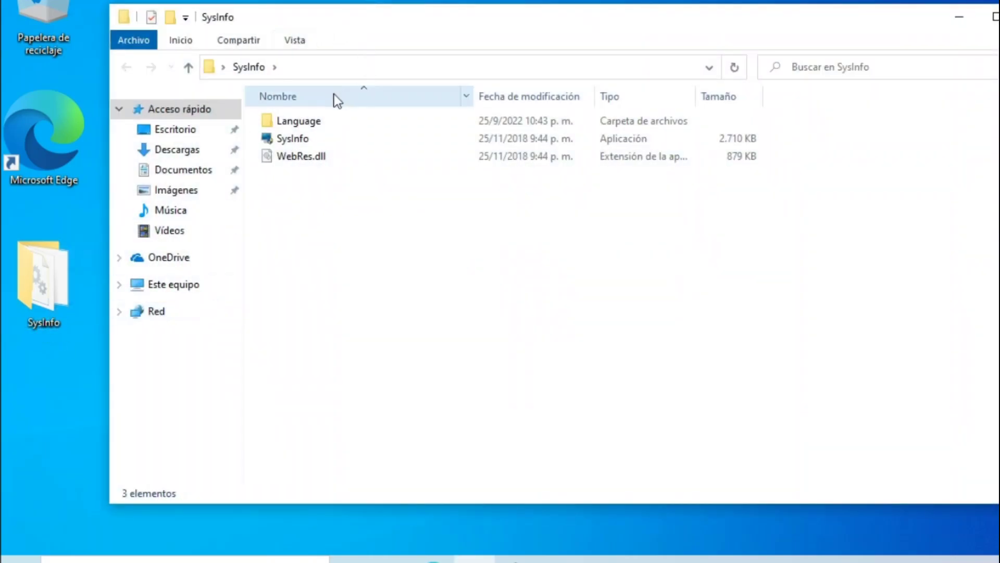
Step: Run the SysInfo application from the SysInfo folder and close the Explorer window
left_click(316, 140)
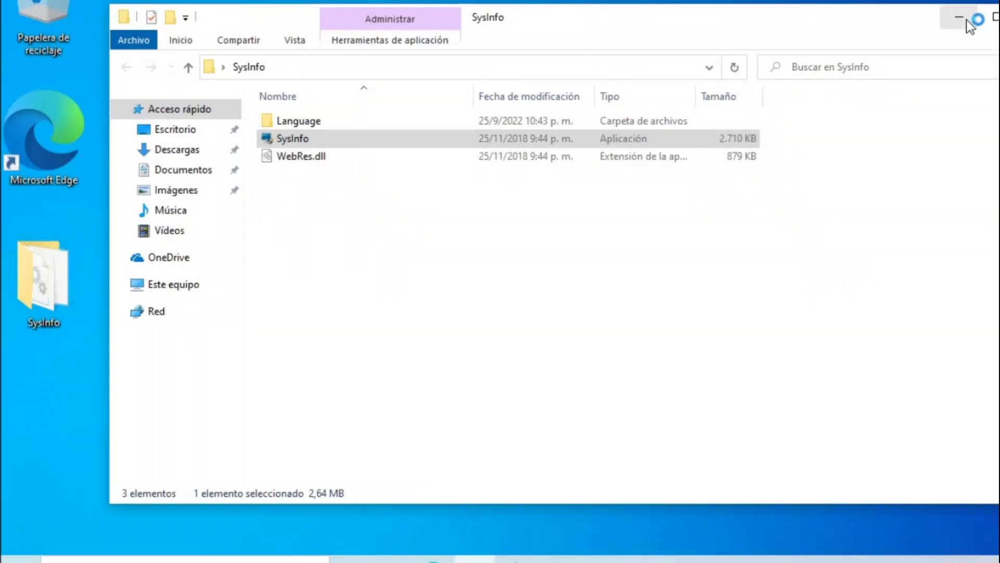
left_click(986, 11)
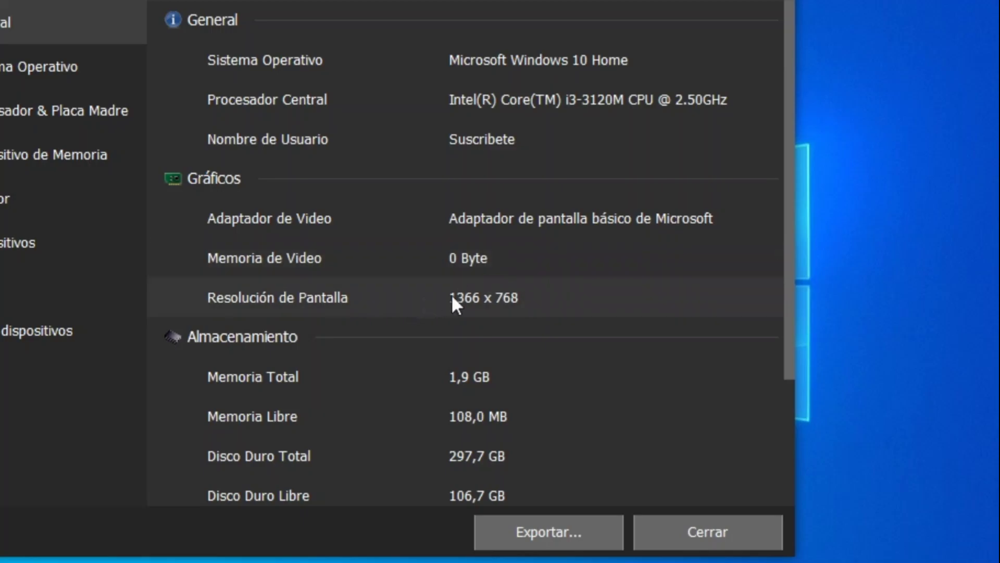
Step: Scroll through SysInfo's General summary down to I/O and back, then close SysInfo
left_click_drag(791, 316, 787, 437)
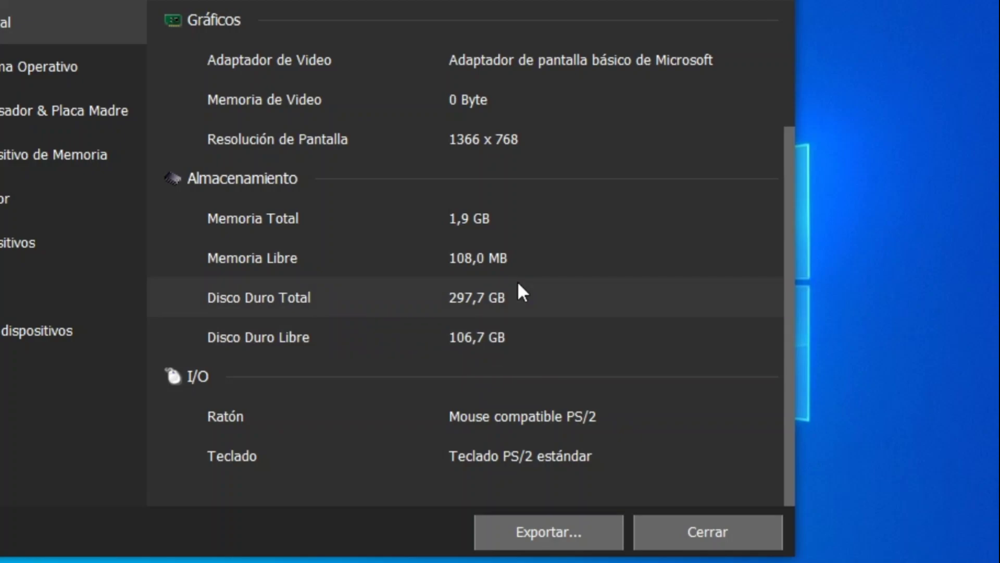
left_click_drag(790, 200, 789, 91)
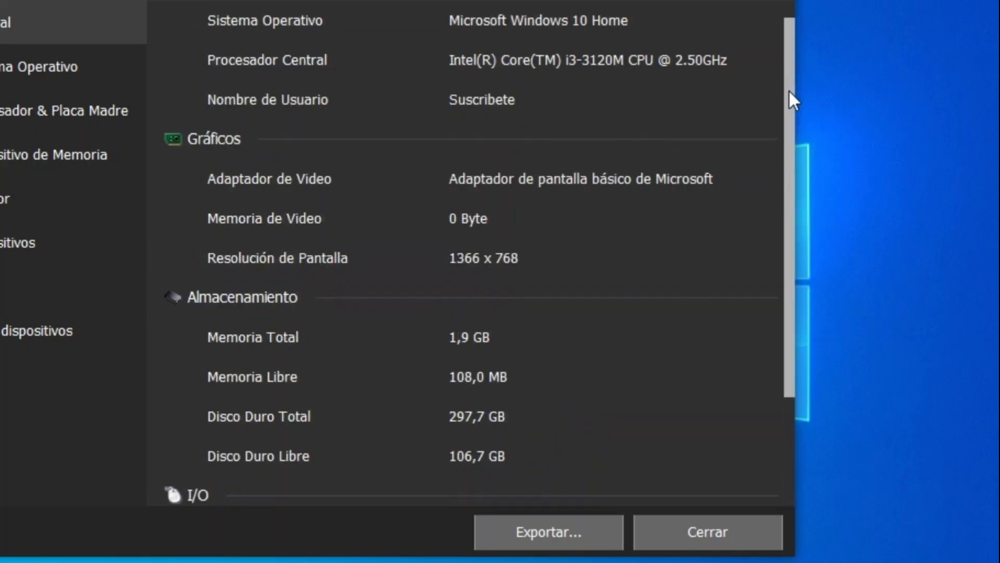
left_click(741, 543)
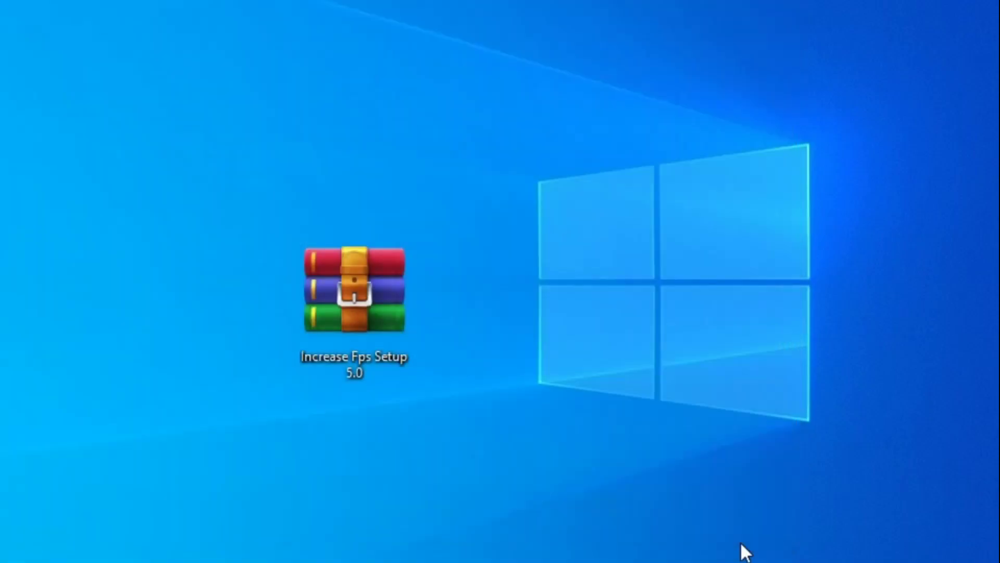
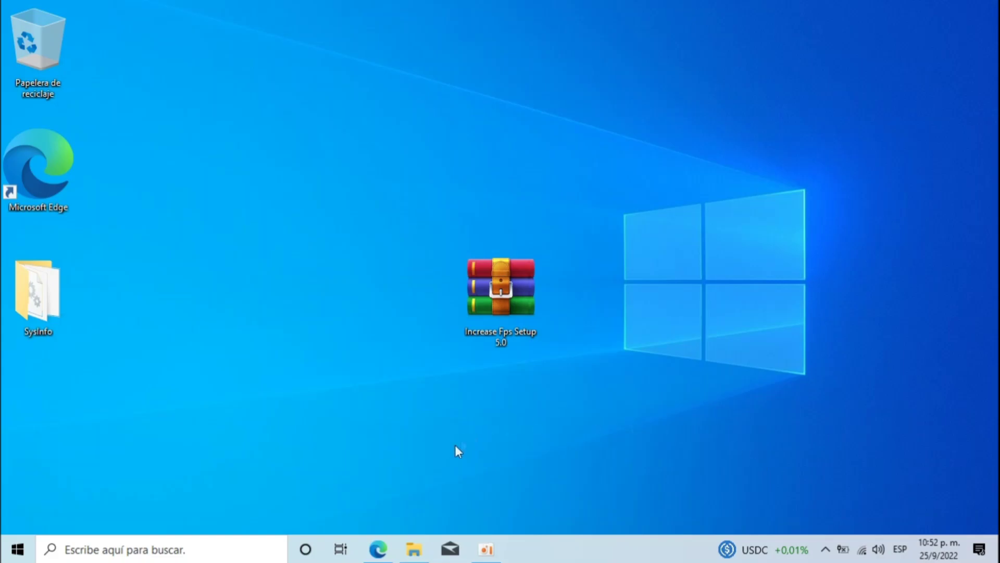
Step: Close the SysInfo folder window and the File Explorer window
left_click(414, 549)
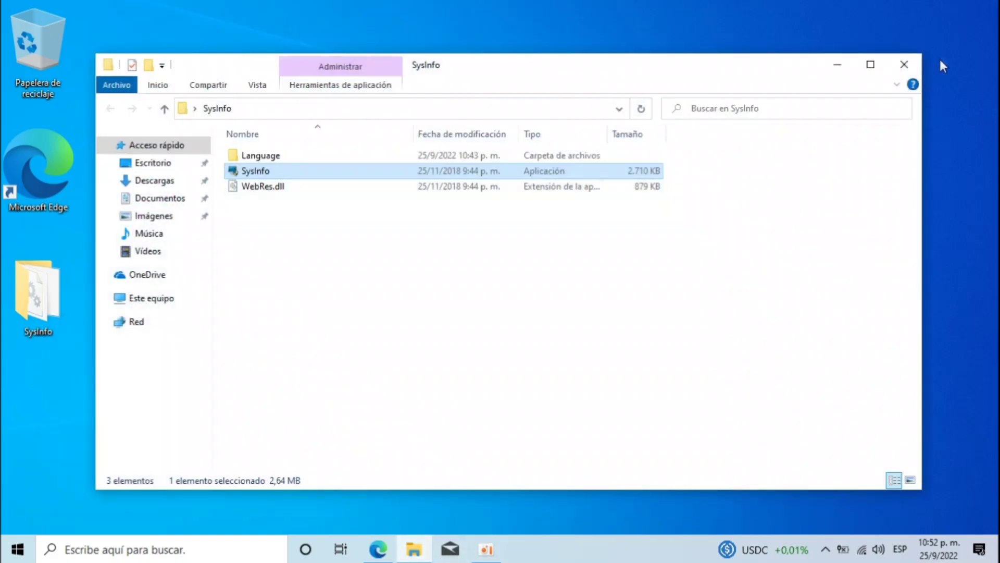
left_click(917, 64)
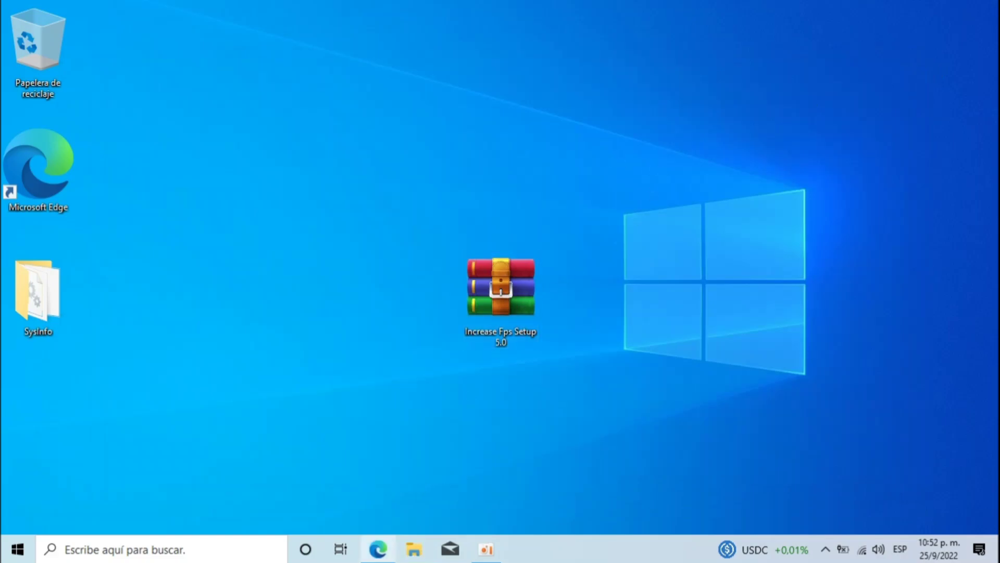
left_click(421, 540)
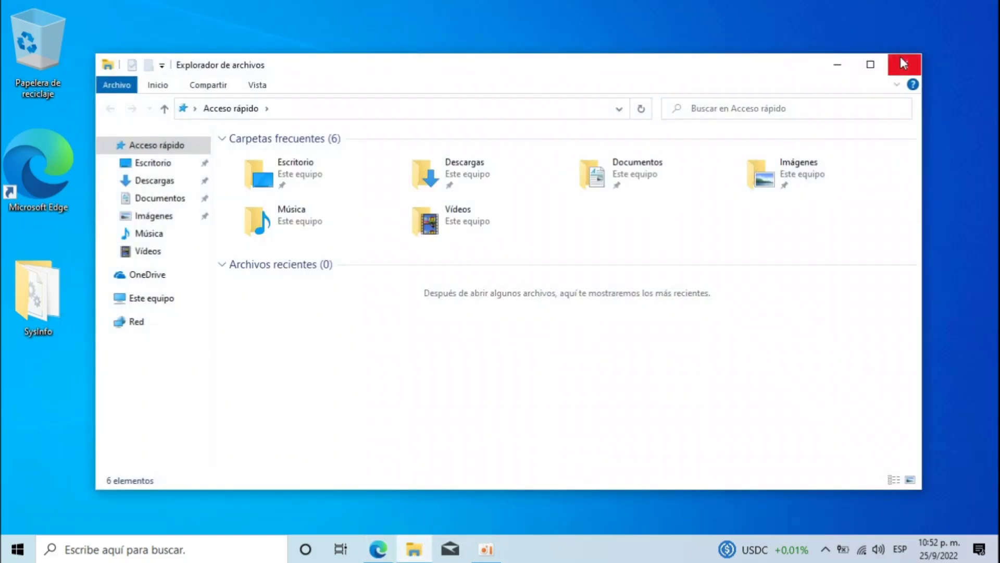
left_click(904, 64)
Step: Check memory, app history and disk activity in Task Manager, then return to the Increase Fps site in Edge
right_click(632, 547)
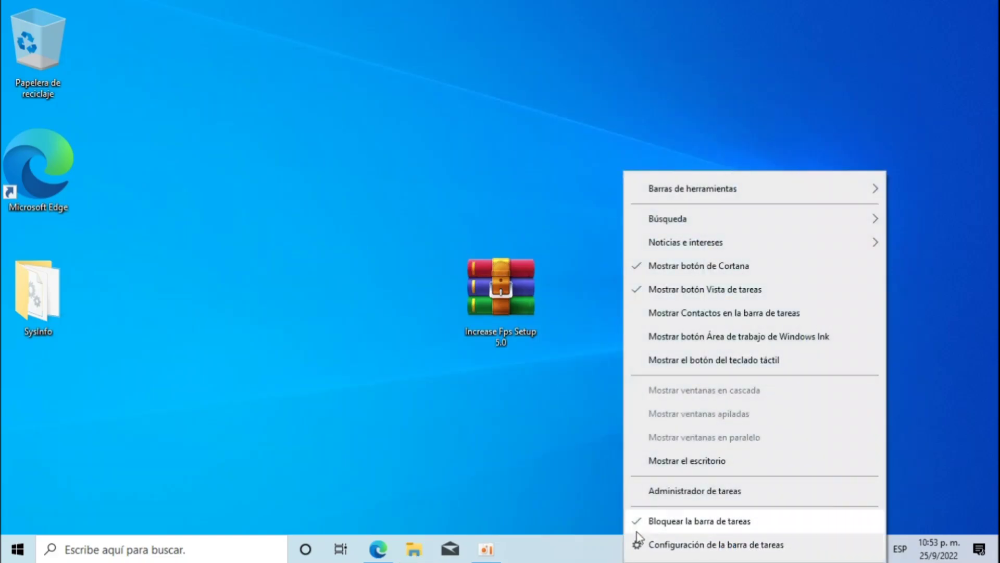
left_click(660, 499)
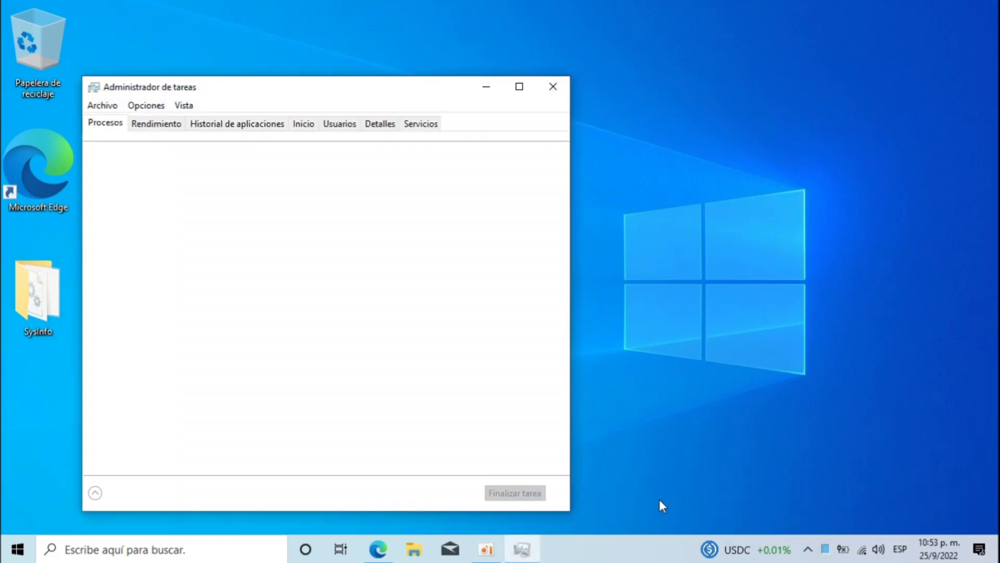
left_click(147, 127)
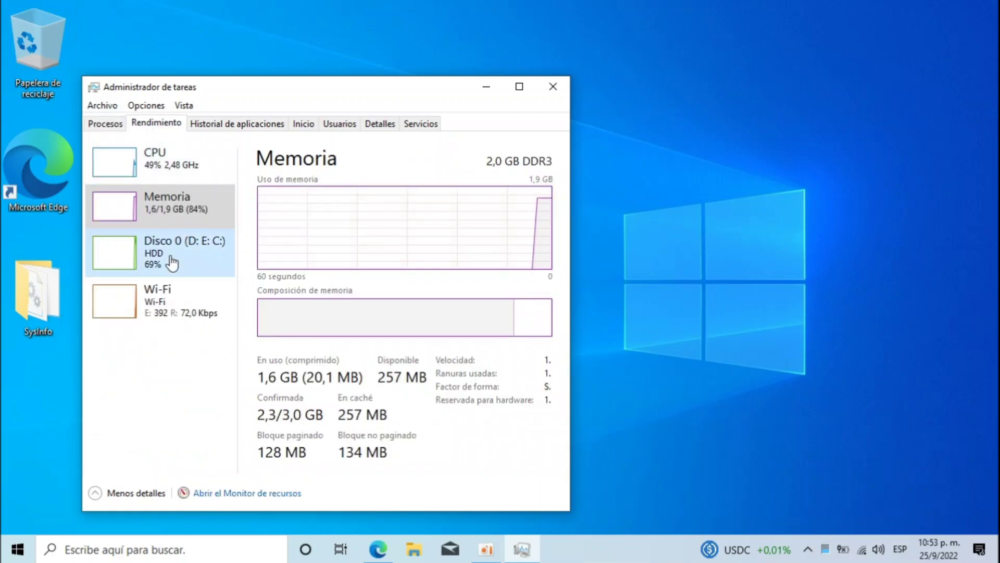
left_click(218, 126)
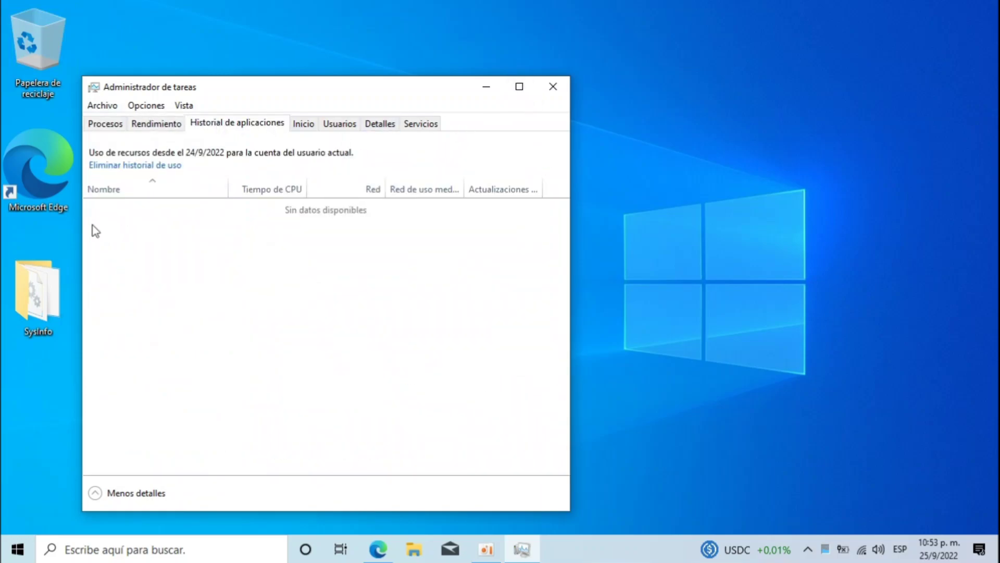
left_click(168, 125)
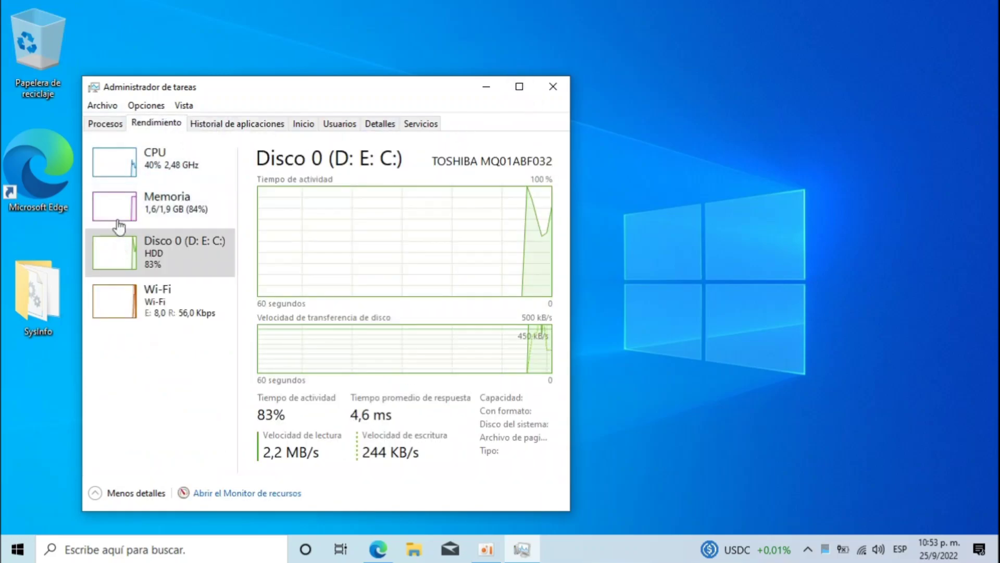
left_click(560, 81)
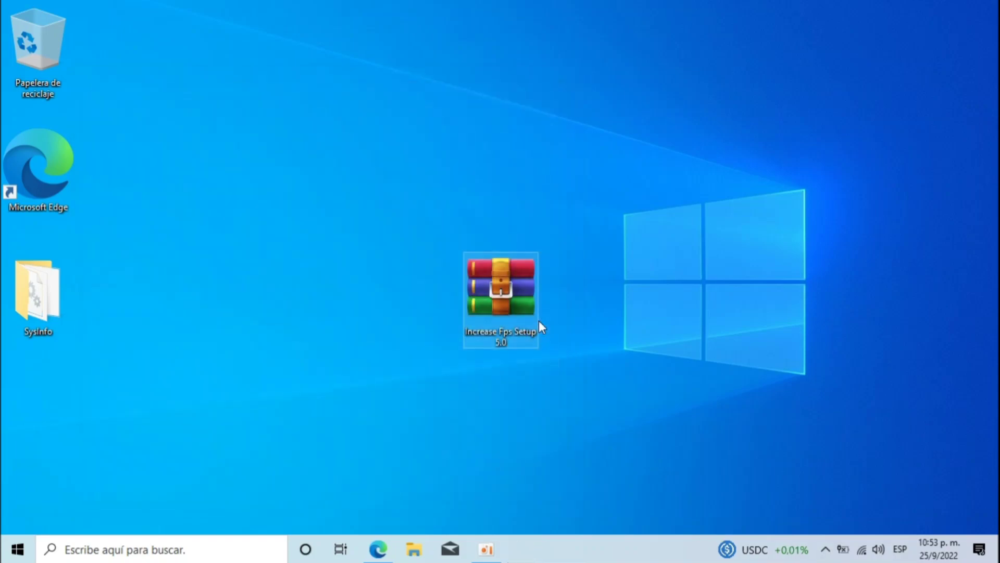
left_click(384, 541)
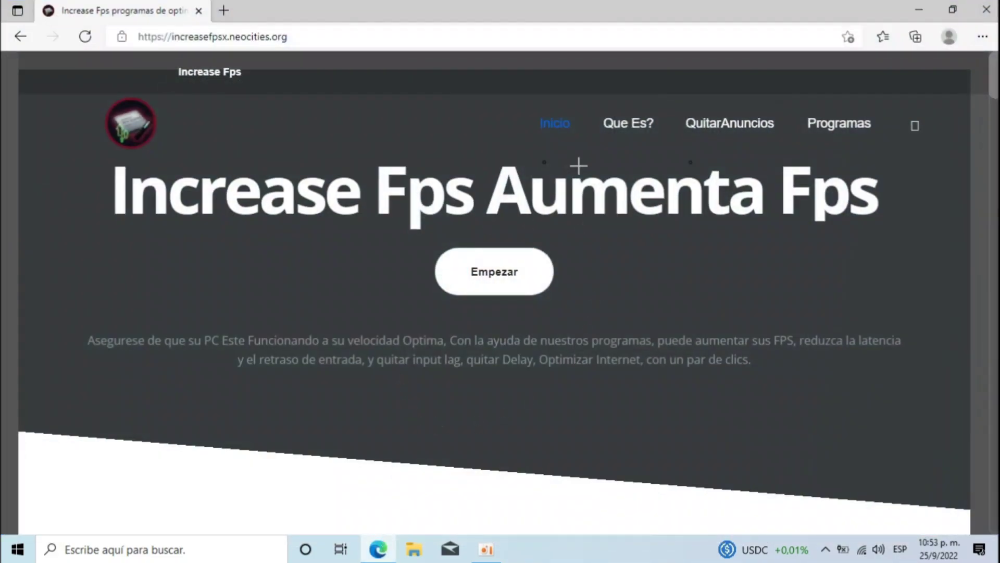
left_click(342, 39)
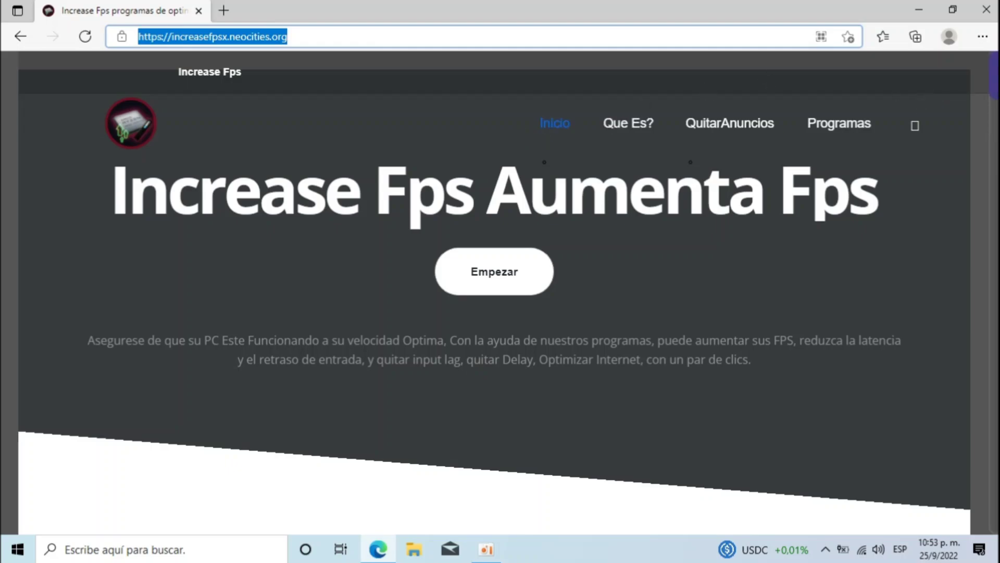
left_click(705, 94)
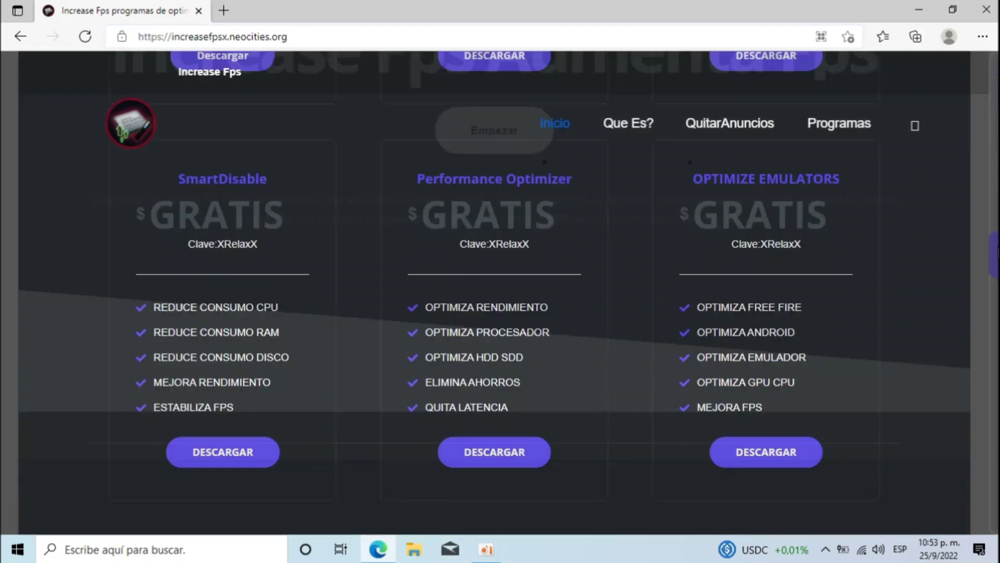
left_click_drag(993, 253, 995, 453)
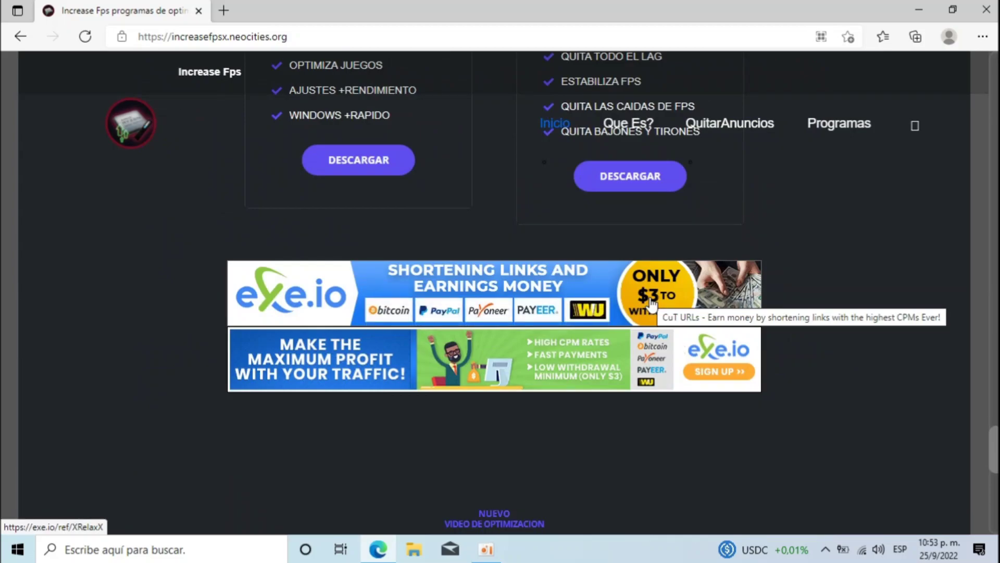
left_click_drag(996, 443, 997, 461)
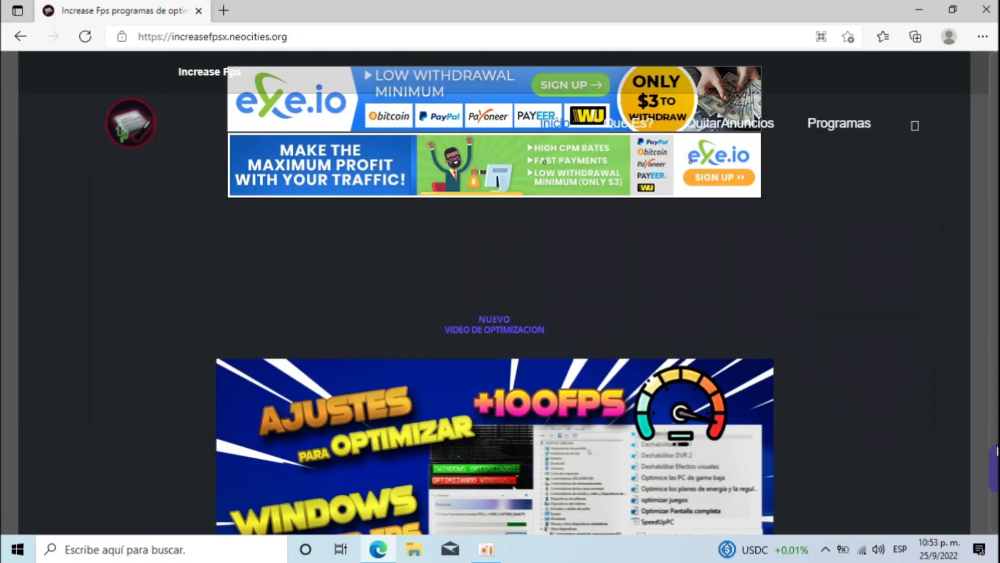
left_click_drag(997, 461, 997, 482)
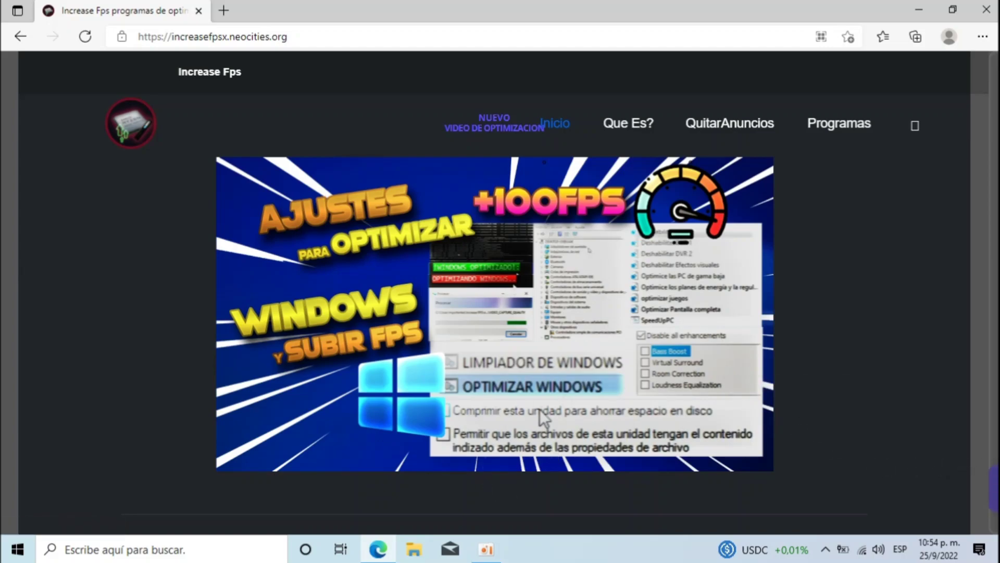
scroll(875, 467, "down", 3)
scroll(568, 292, "down", 1)
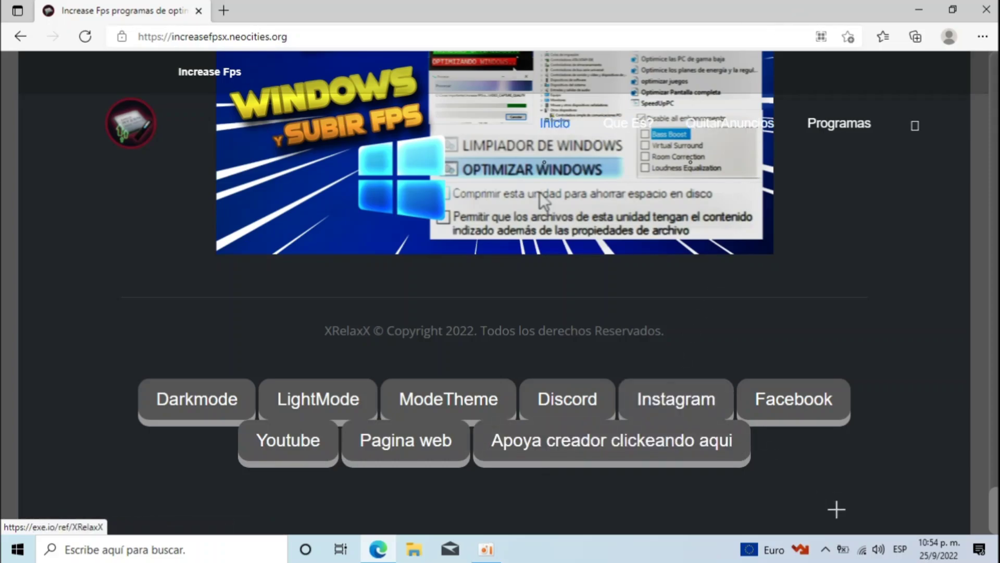
scroll(995, 502, "up", 1)
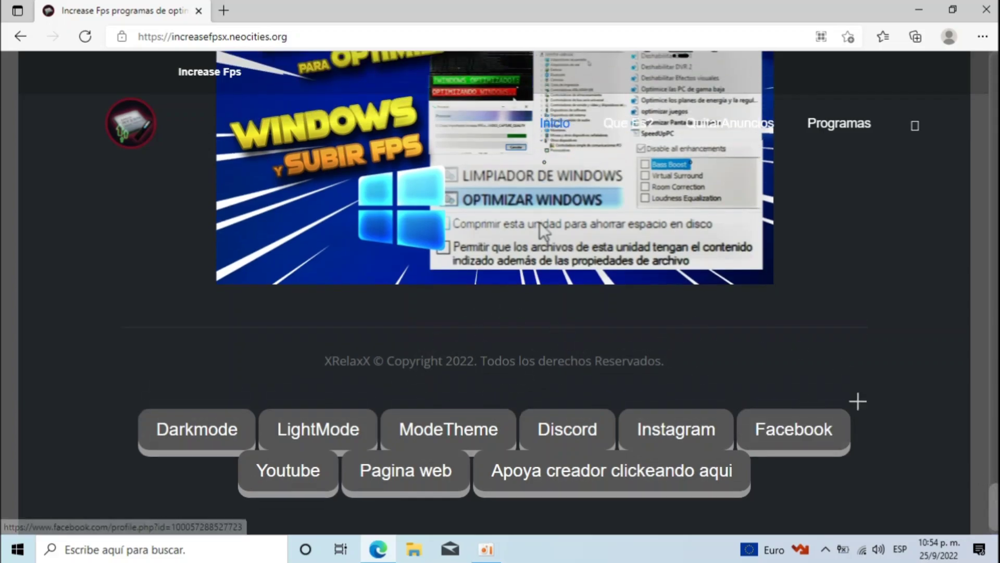
scroll(994, 502, "up", 1)
scroll(539, 252, "up", 10)
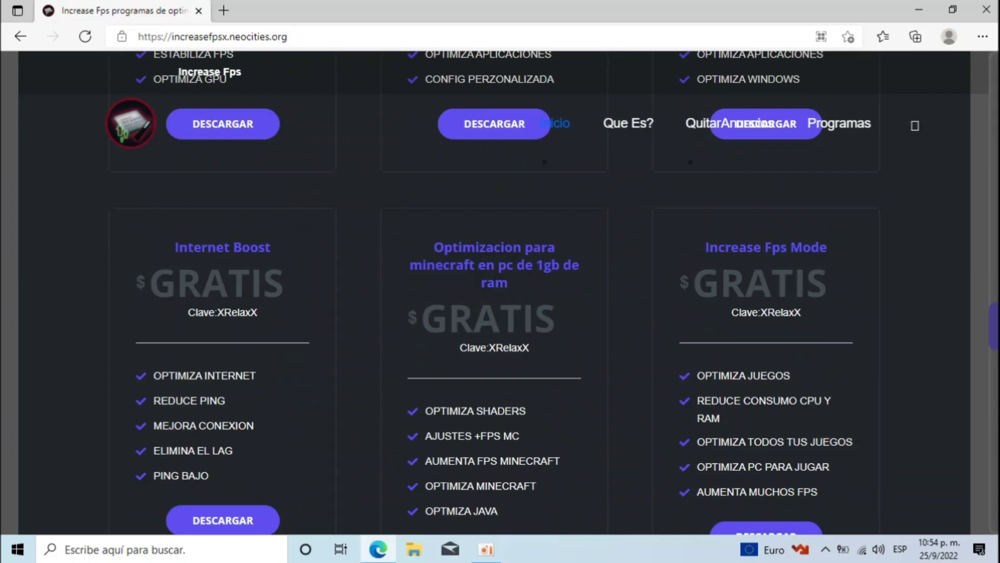
scroll(500, 292, "up", 10)
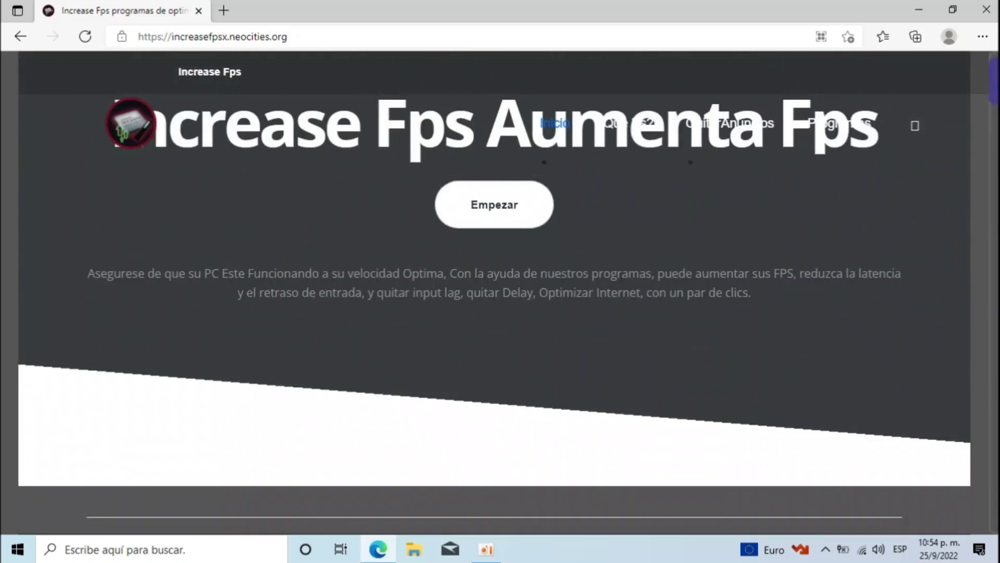
scroll(548, 242, "up", 2)
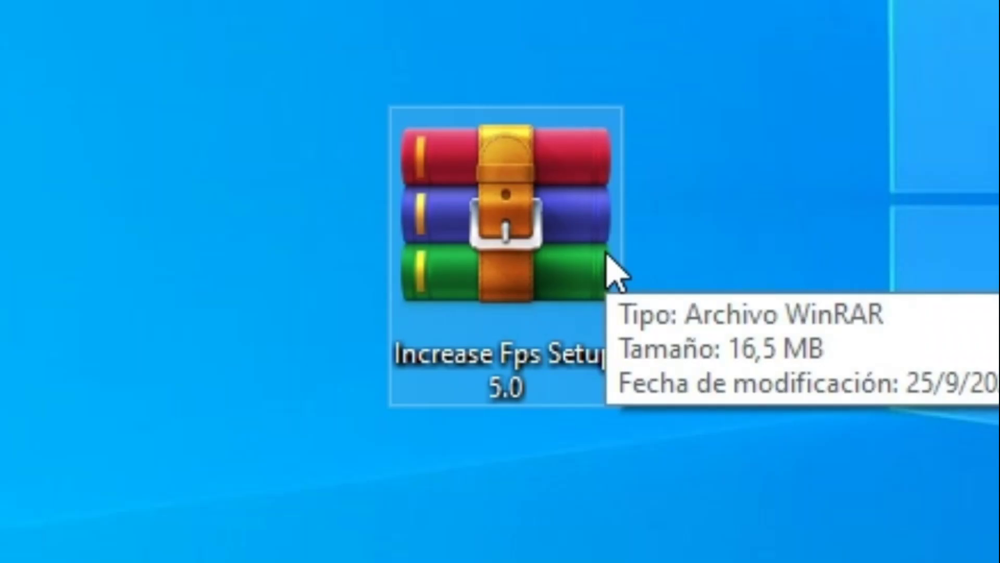
Step: Bring up the context menu of the Increase Fps Setup 5.0 archive on the desktop
right_click(592, 302)
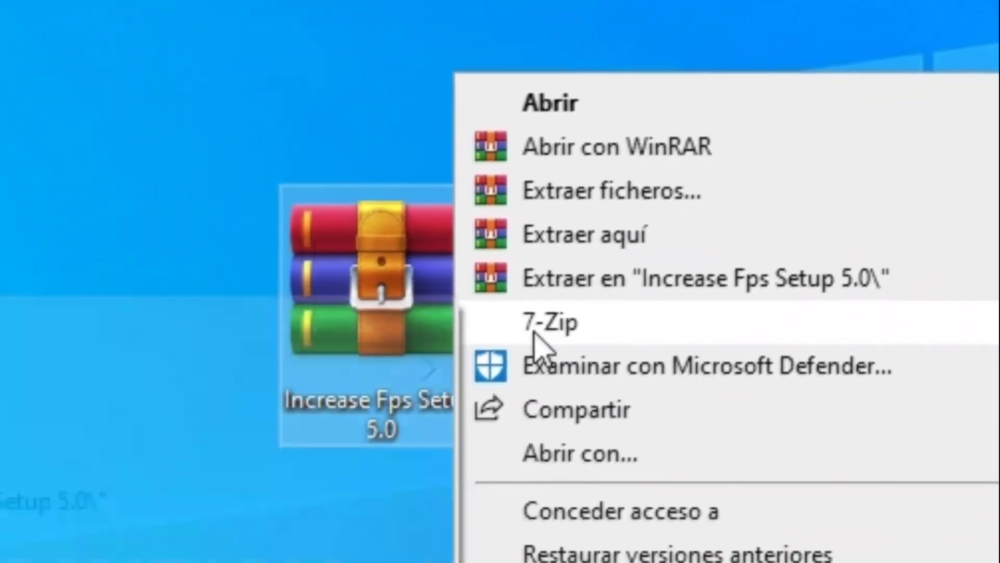
Step: Extract the archive to the desktop, entering the archive password in WinRAR's prompt
mouse_move(386, 411)
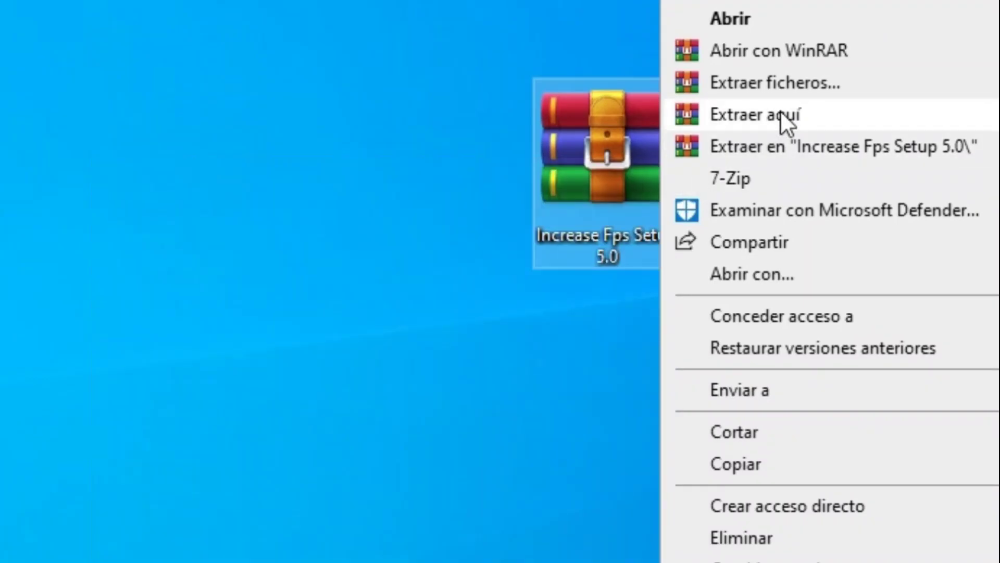
left_click(780, 112)
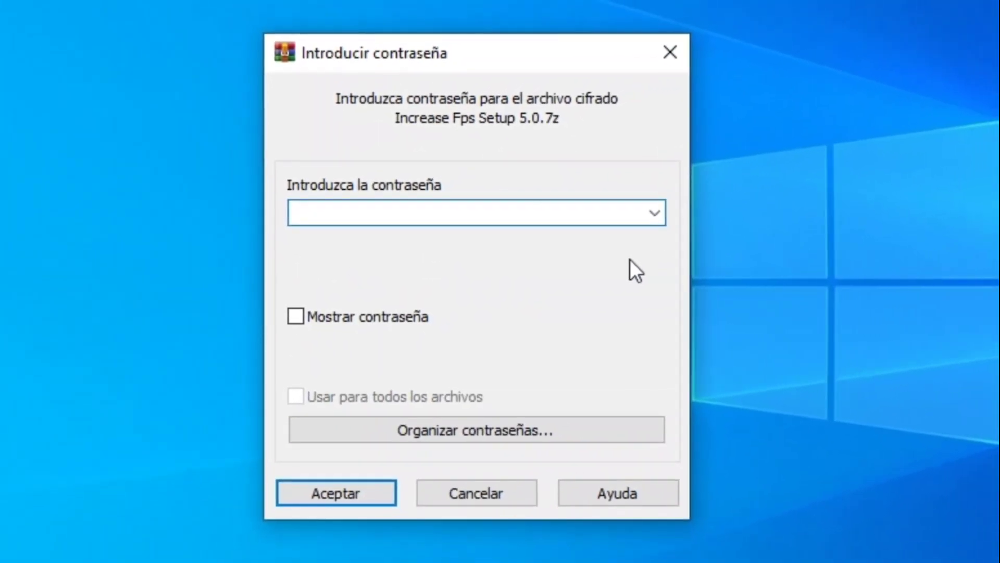
type("1")
left_click(343, 309)
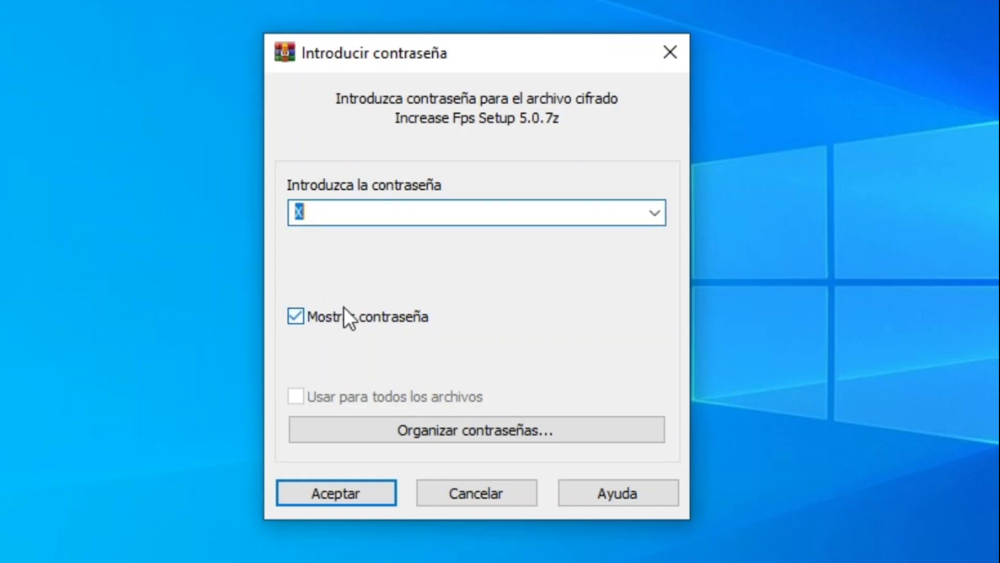
left_click(384, 219)
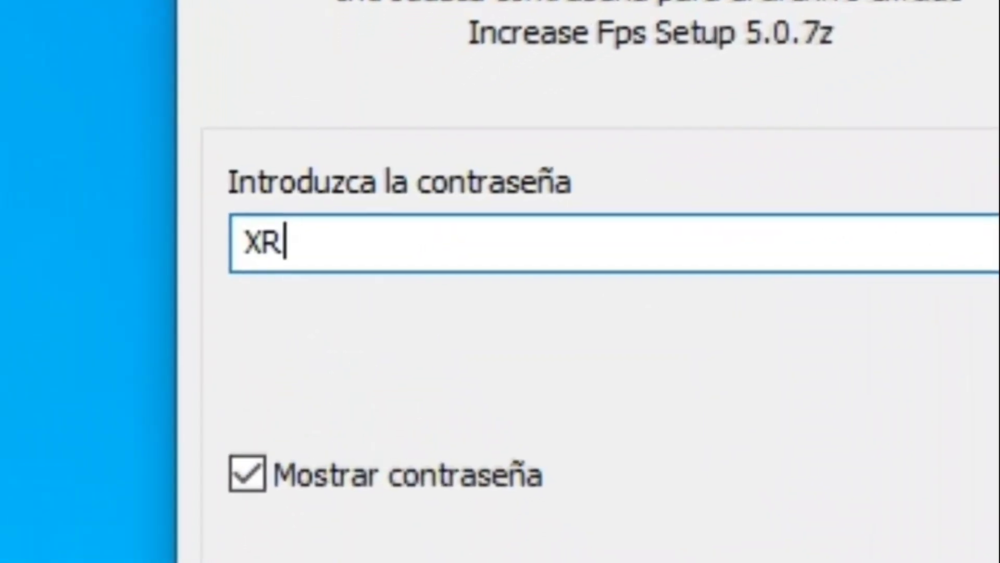
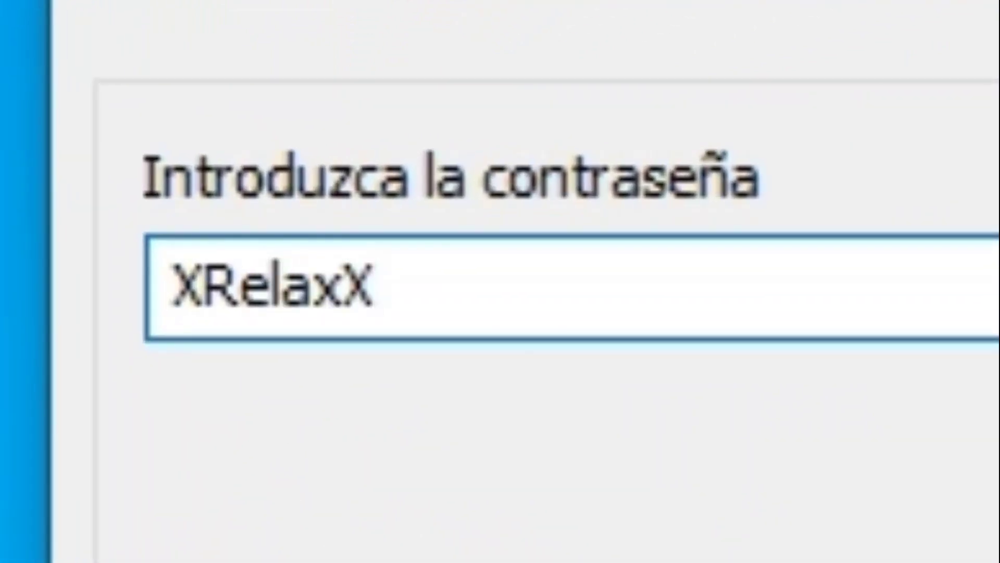
key("Return")
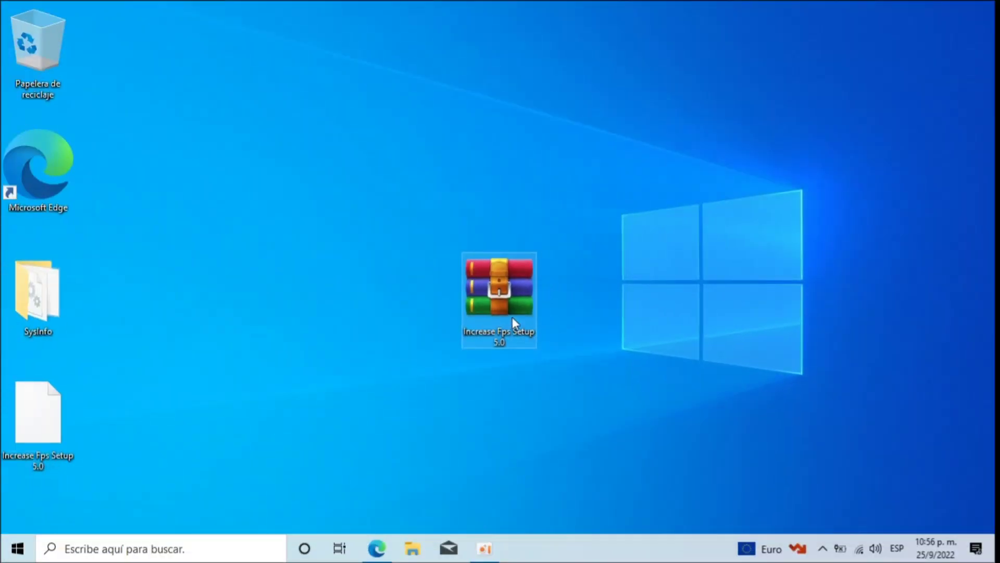
Step: Arrange the archive and setup icons, then run Increase Fps Setup 5.0 as administrator
mouse_move(511, 317)
left_mouse_down()
mouse_move(760, 166)
mouse_move(749, 163)
mouse_move(987, 31)
left_mouse_up()
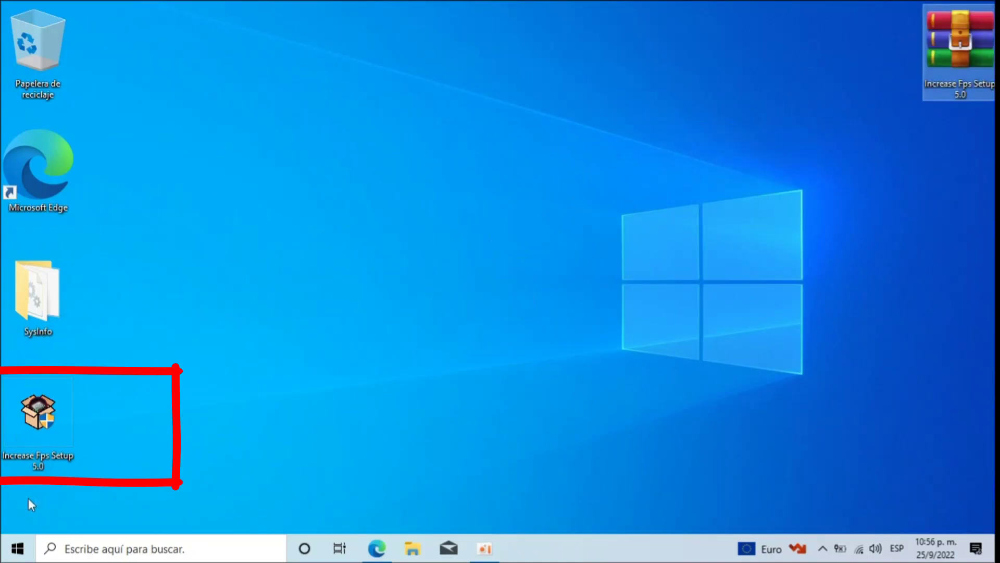
left_click_drag(51, 428, 507, 301)
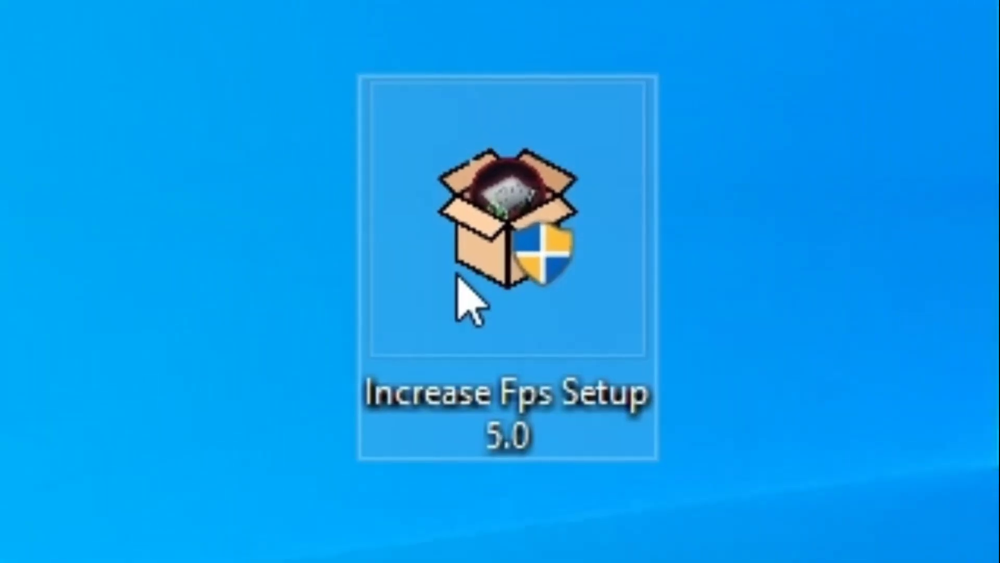
right_click(489, 281)
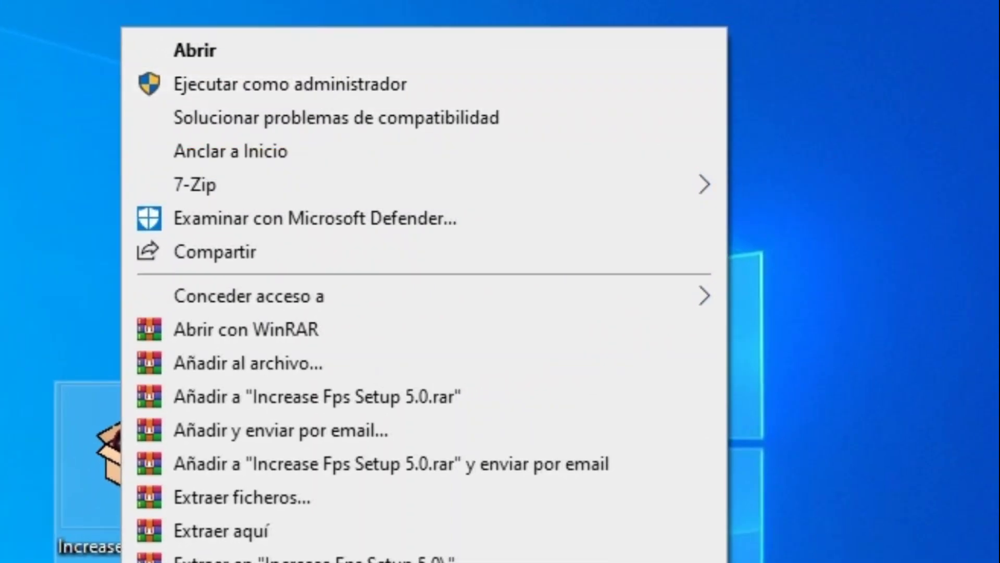
left_click(329, 83)
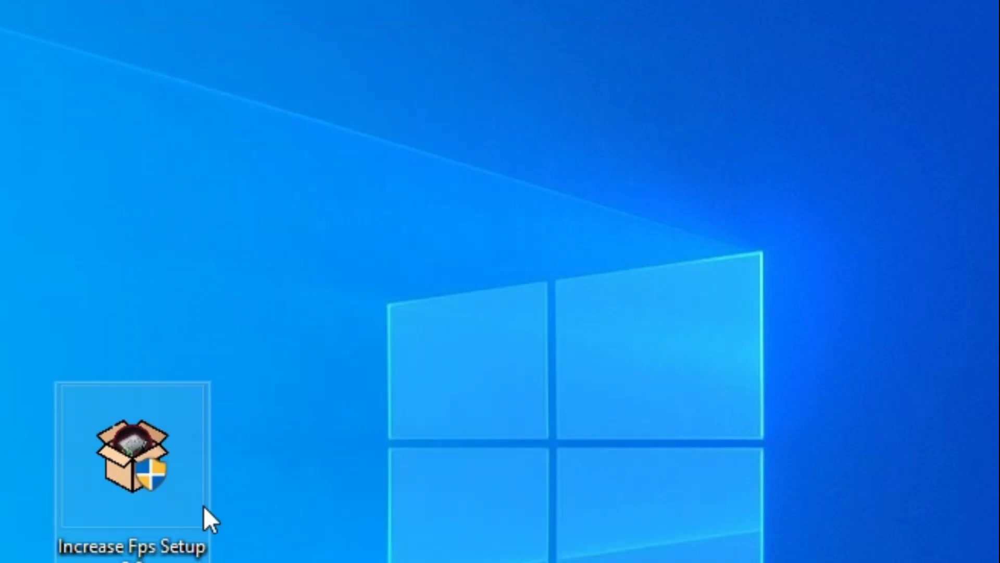
right_click(129, 486)
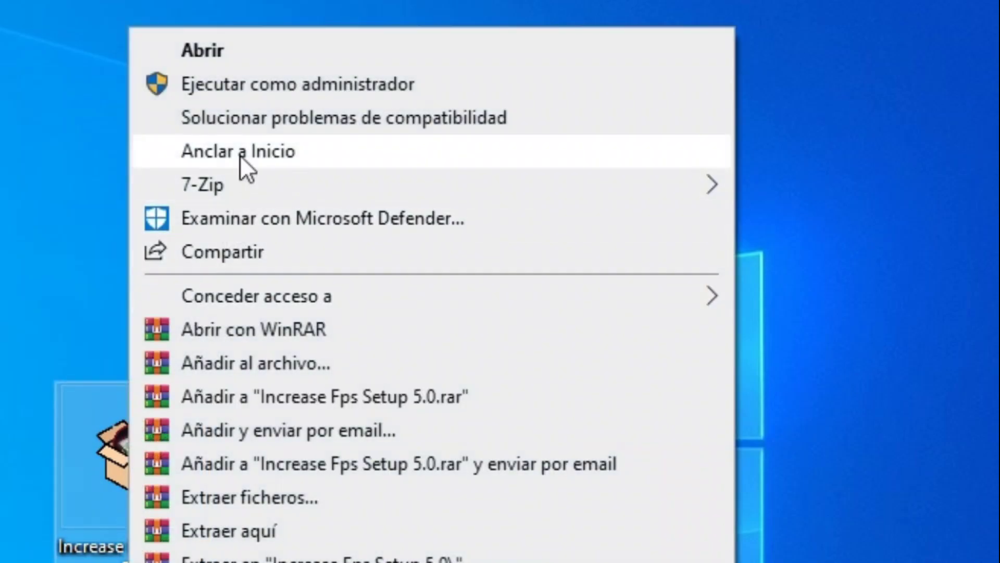
left_click(261, 99)
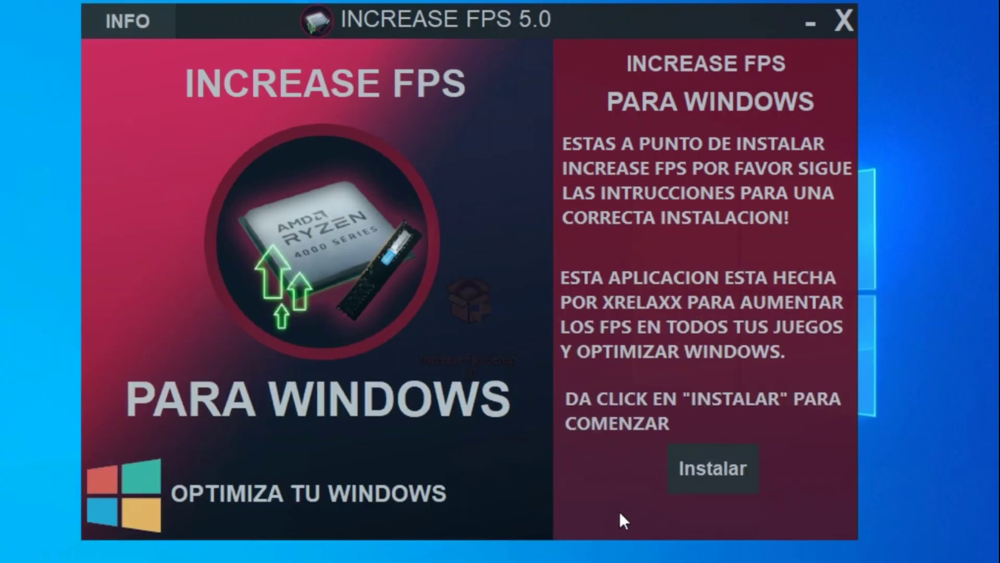
Step: Install Increase Fps, dismiss the success message with Aceptar, and close the installer
left_click(686, 494)
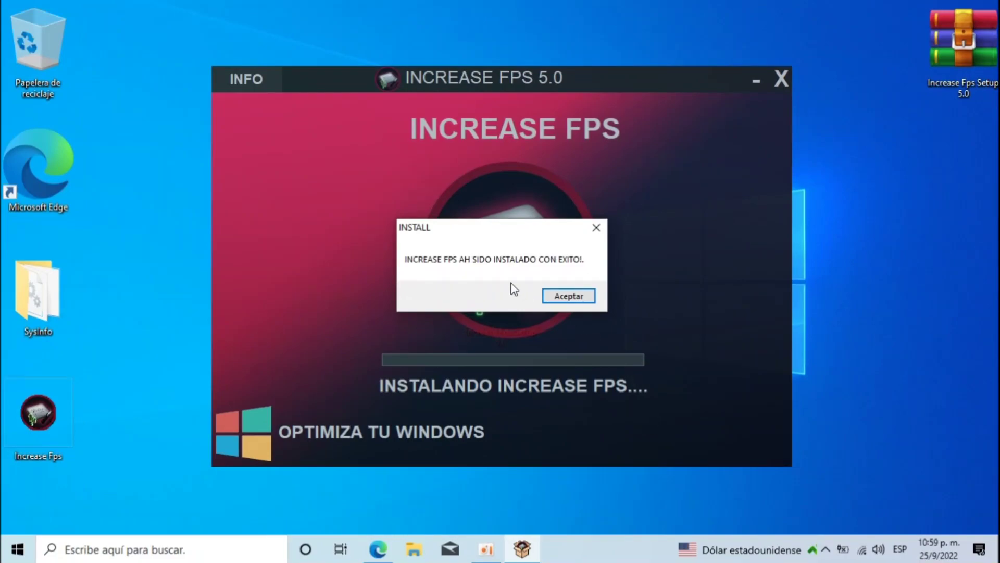
left_click(549, 295)
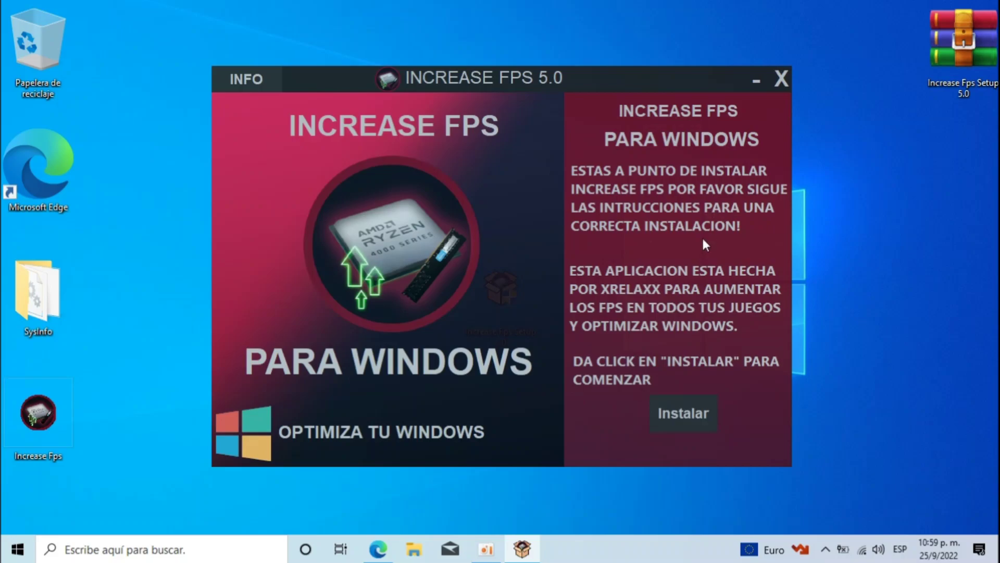
mouse_move(522, 549)
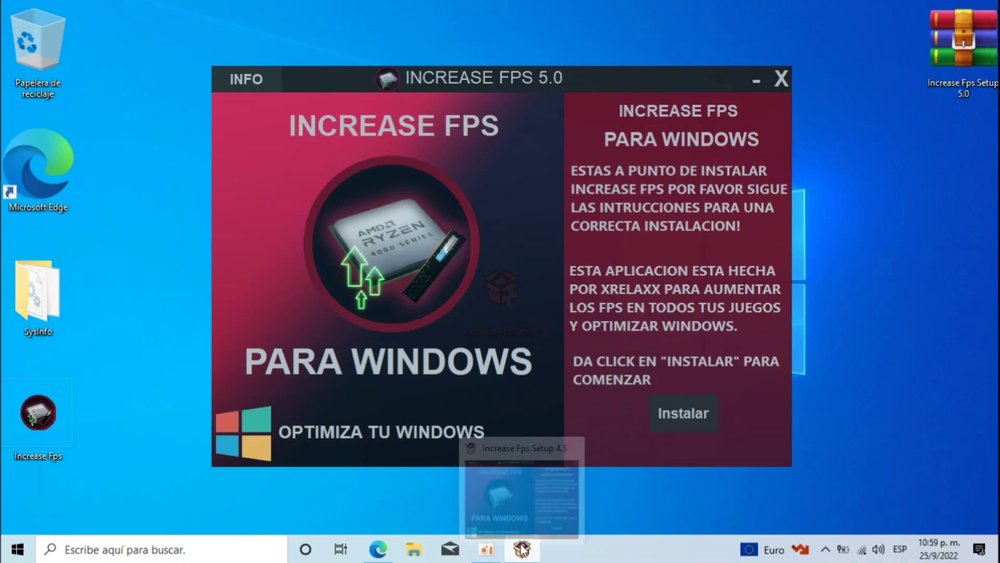
left_click(574, 443)
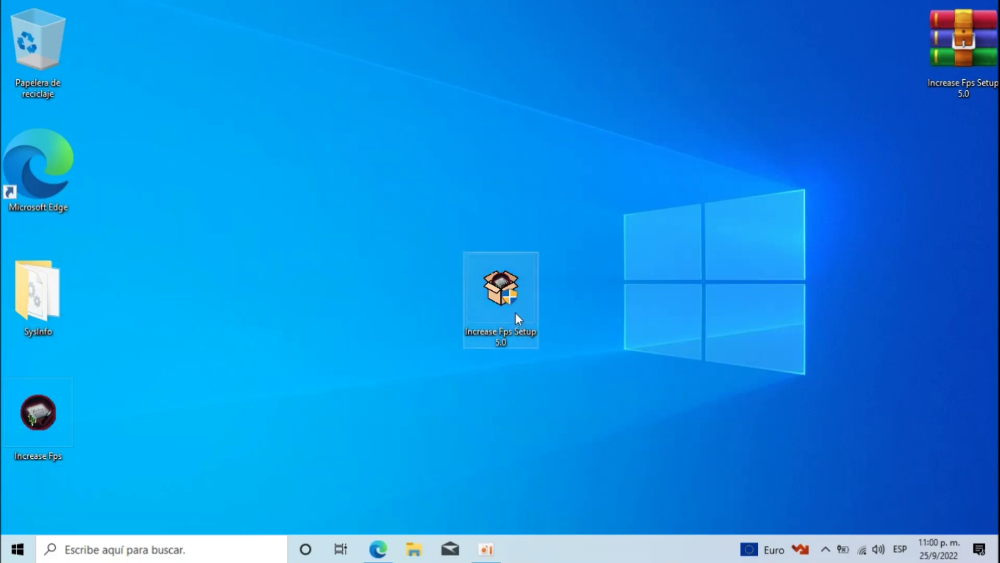
Step: Place the setup file under the archive, centre the Increase Fps app, and bring up File Explorer
left_click_drag(521, 308, 895, 195)
left_click_drag(892, 173, 972, 157)
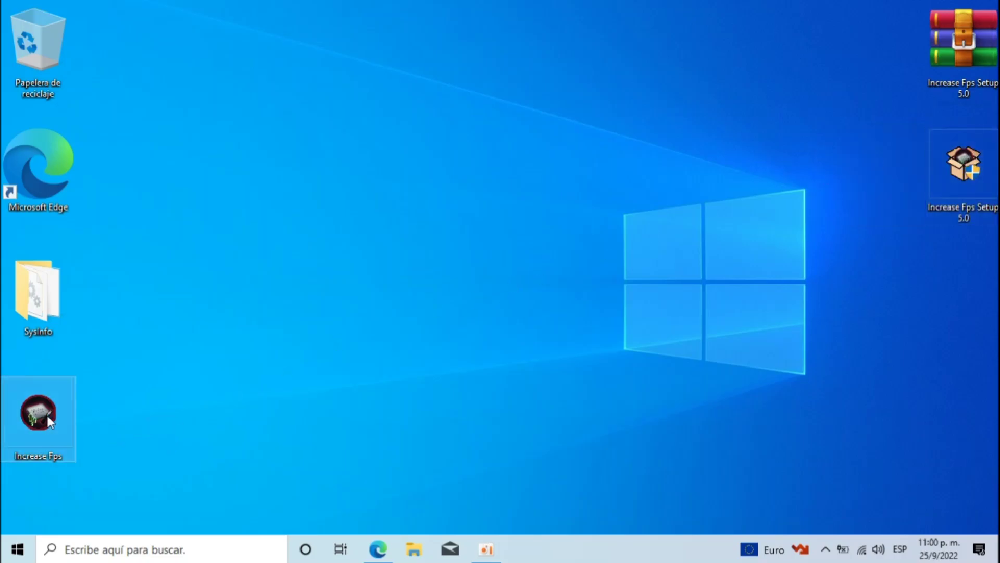
left_click_drag(47, 415, 499, 295)
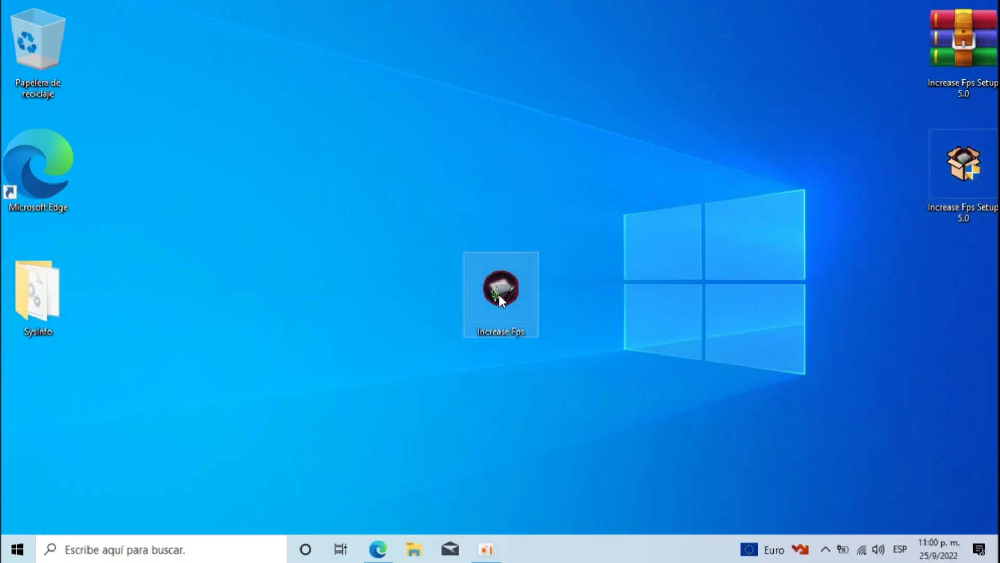
left_click(581, 302)
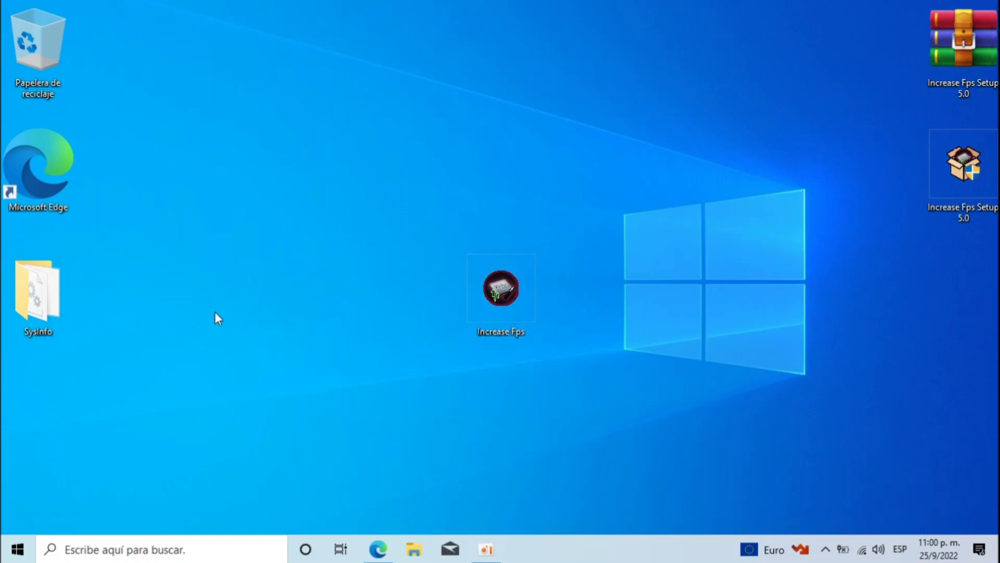
left_click_drag(605, 383, 443, 240)
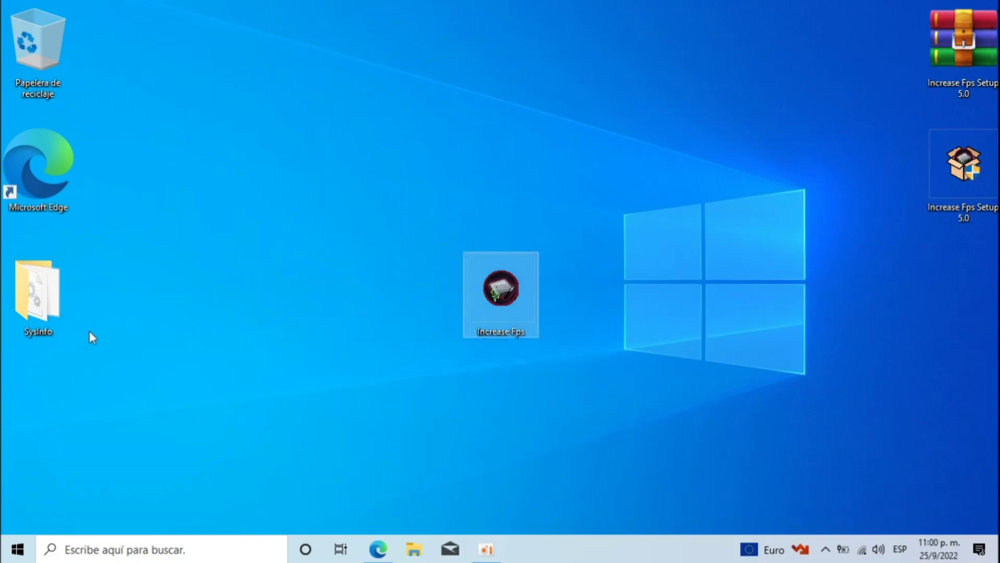
left_click(54, 296)
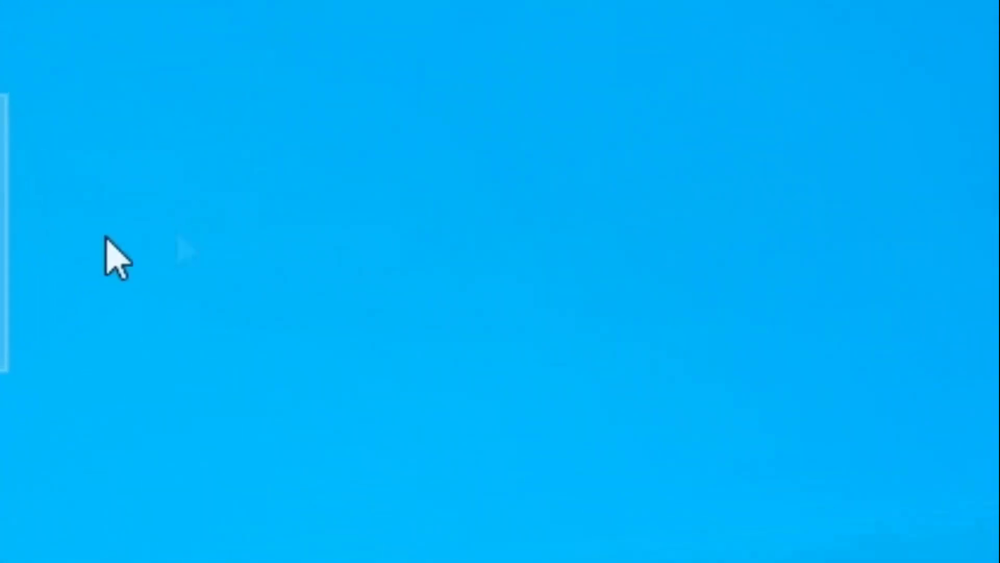
key("Return")
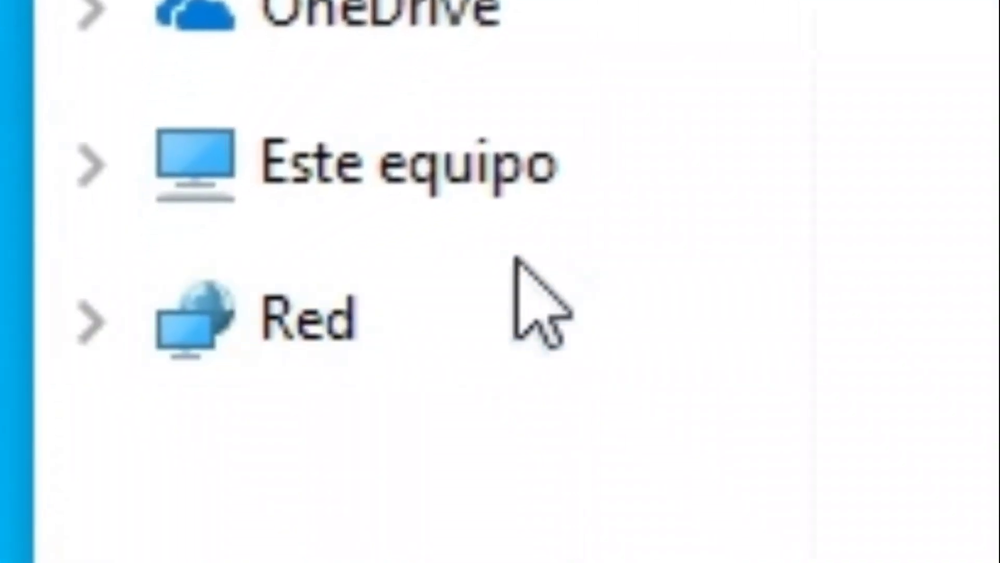
Step: Browse to SYSTEM (C:) > Usuarios > the user's folder > Escritorio
left_click(545, 193)
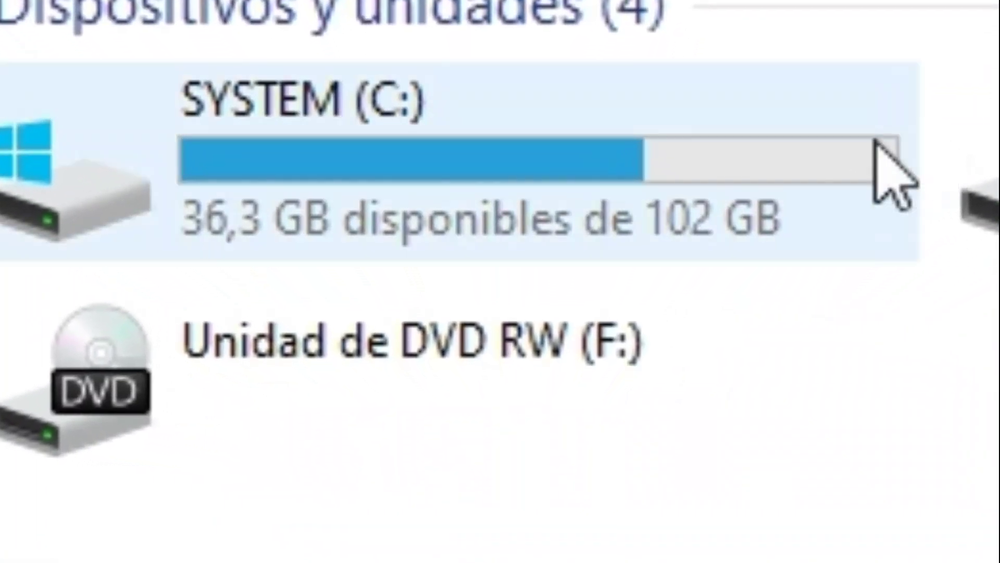
double_click(810, 164)
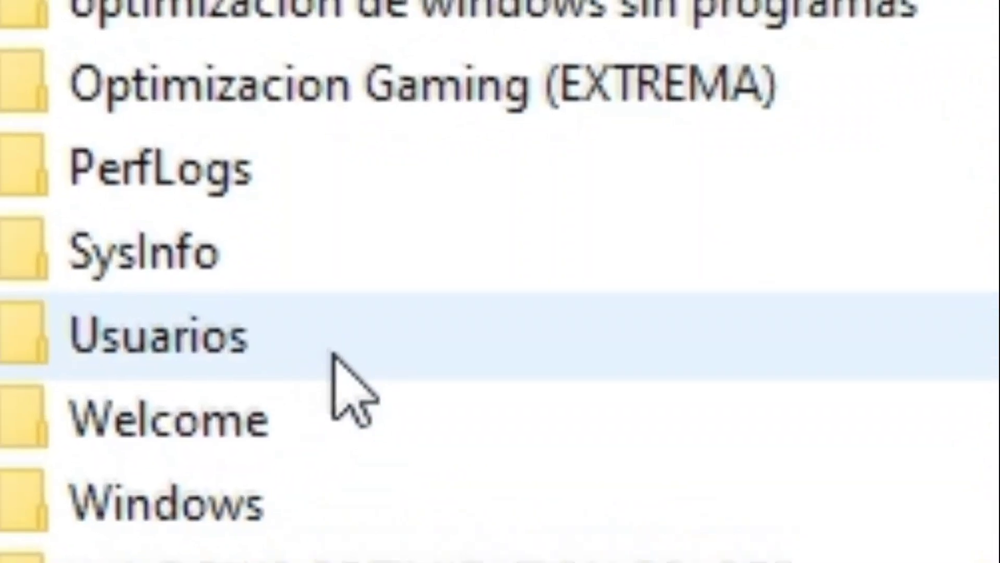
left_click(310, 330)
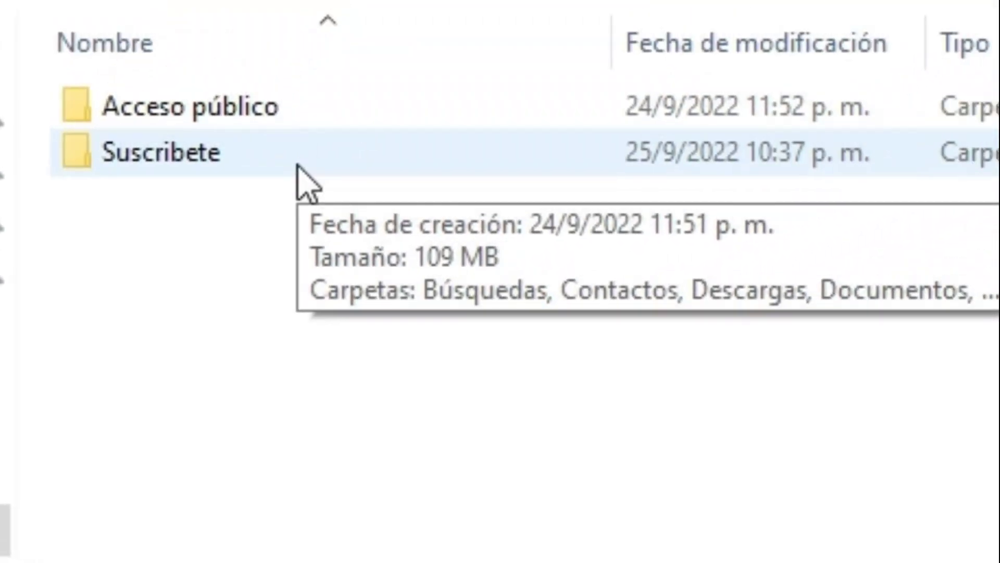
double_click(409, 21)
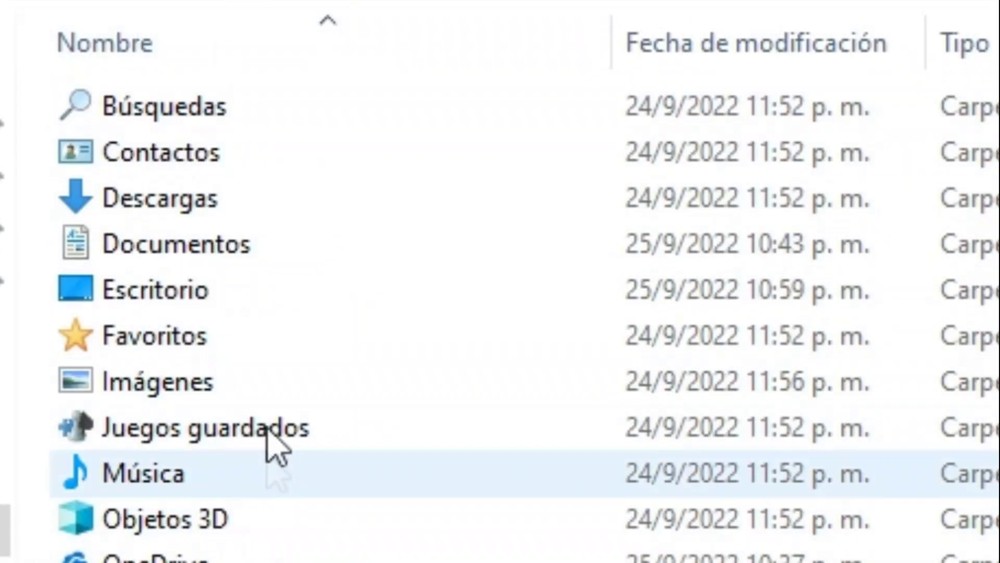
double_click(248, 305)
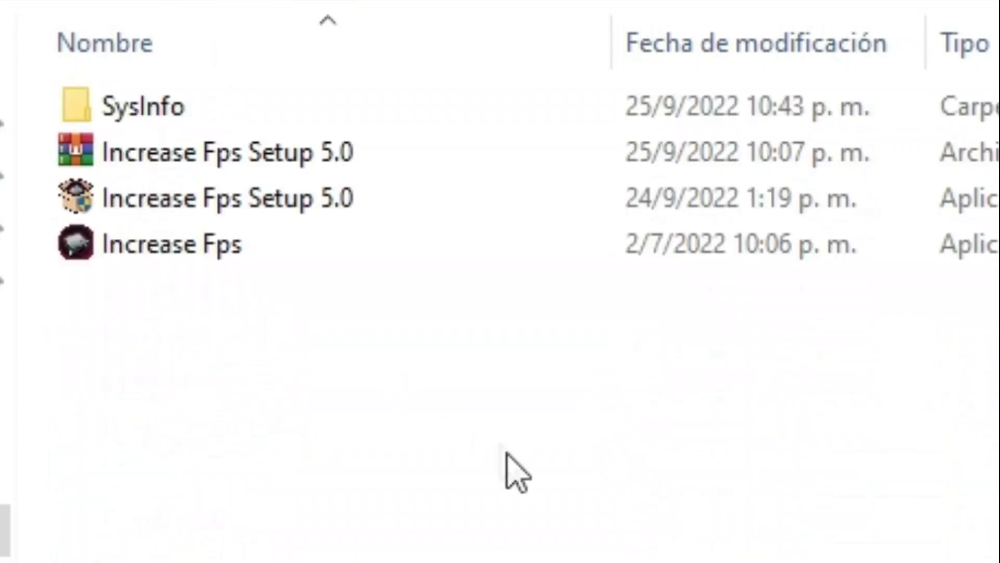
Step: Select the four Escritorio files, then select only the Increase Fps application
left_click_drag(508, 455, 395, 68)
left_click(515, 509)
left_click_drag(515, 528, 509, 31)
left_click(797, 308)
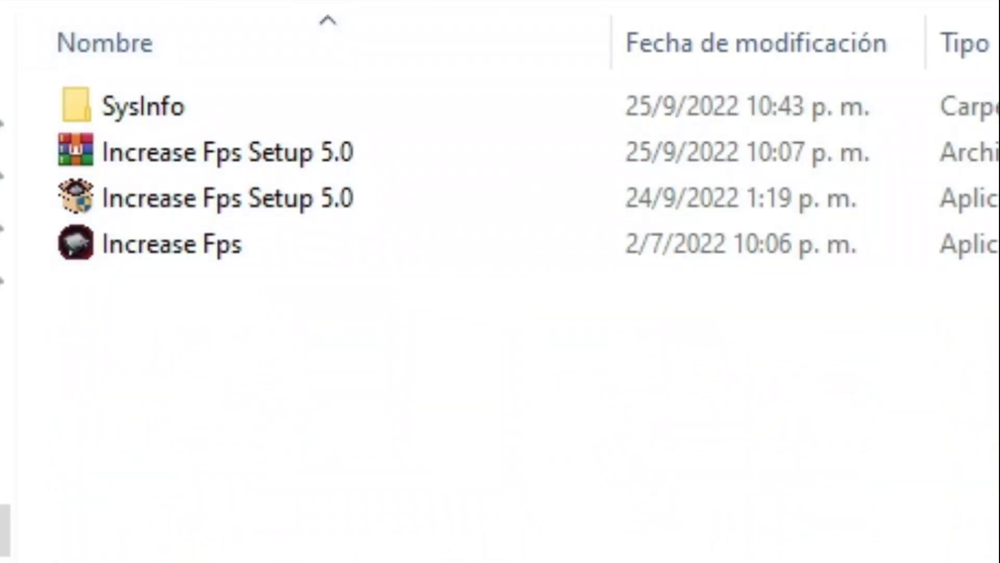
left_click(819, 263)
left_click_drag(733, 445, 661, 67)
left_click(972, 292)
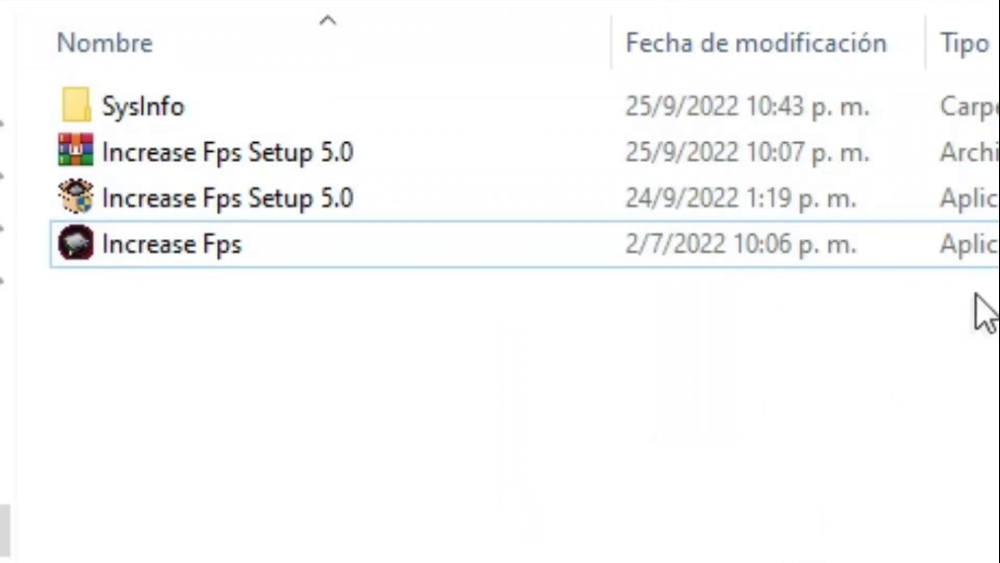
left_click(986, 259)
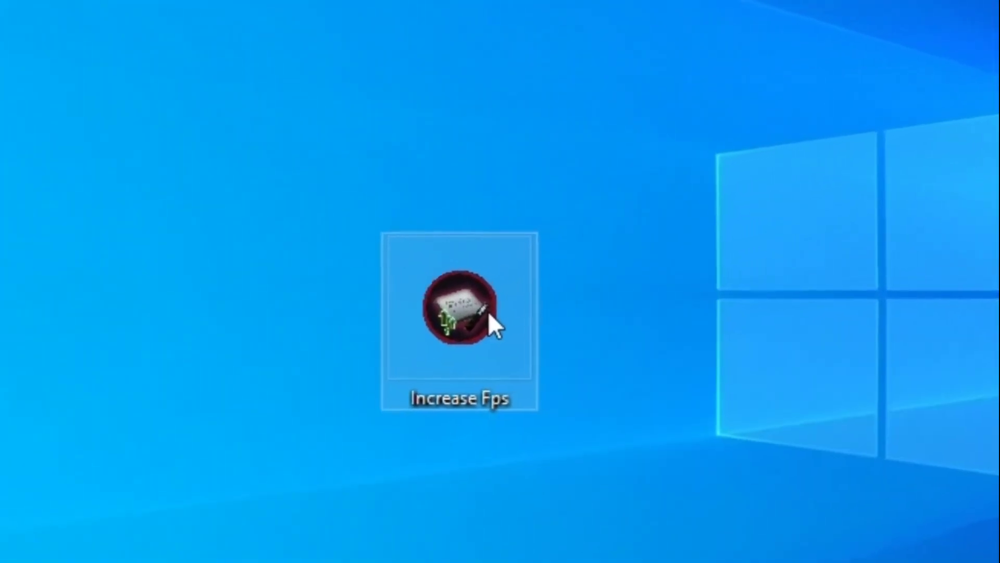
Step: Run the Increase Fps shortcut as administrator via Ejecutar como administrador
right_click(490, 315)
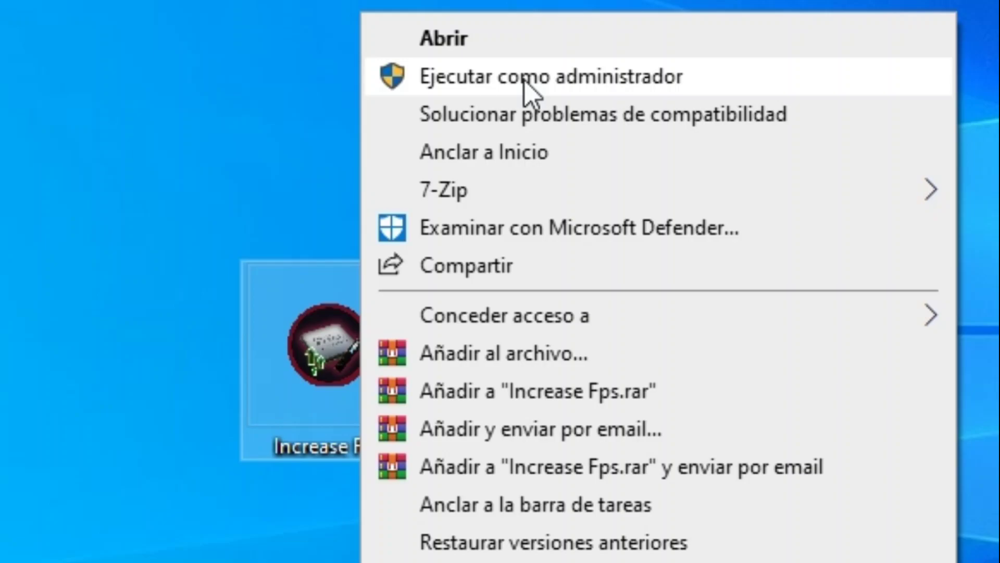
left_click(524, 80)
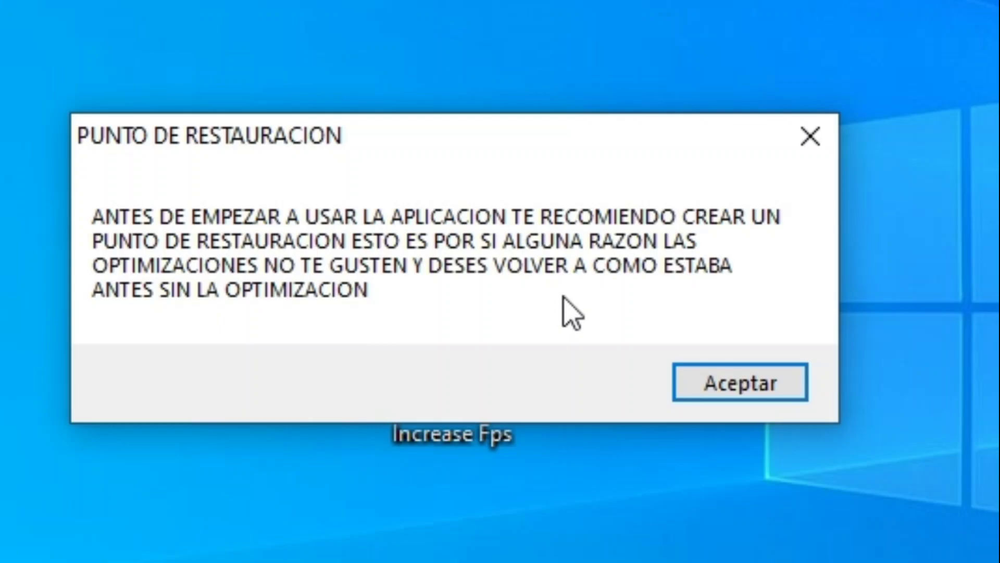
Step: Accept the restore-point notice and search Windows for 'crea' to reach restore-point settings
left_click(699, 378)
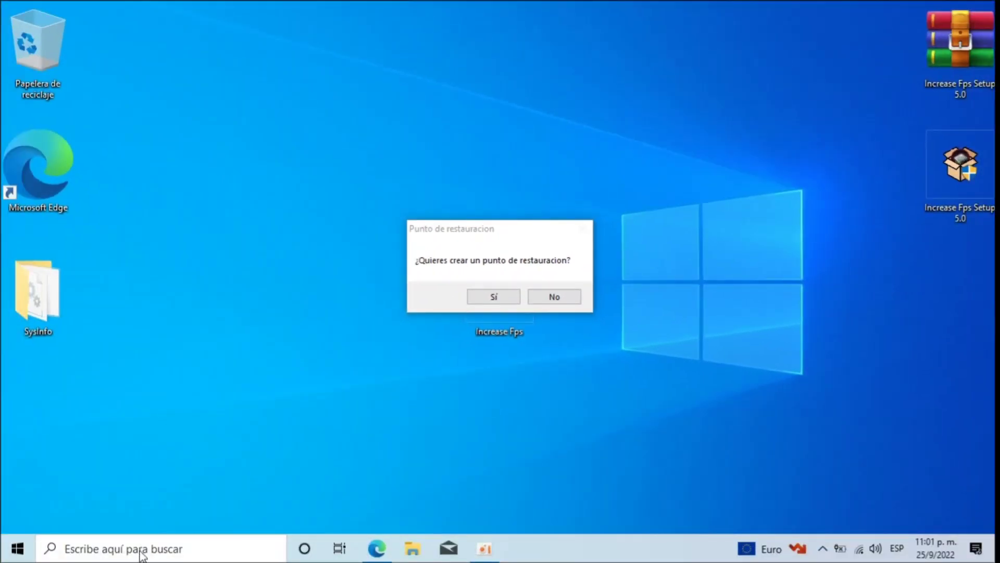
left_click(140, 550)
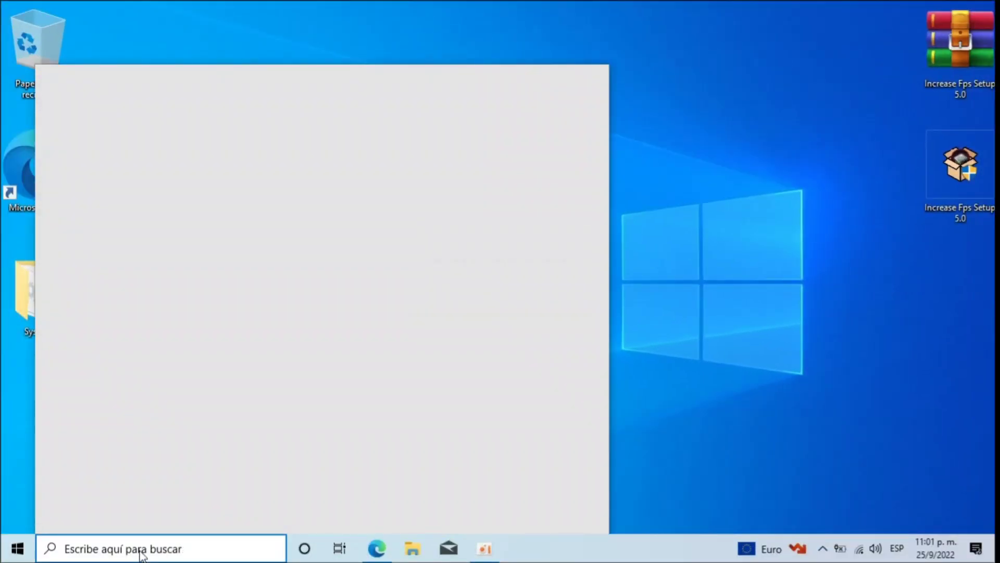
type("crear")
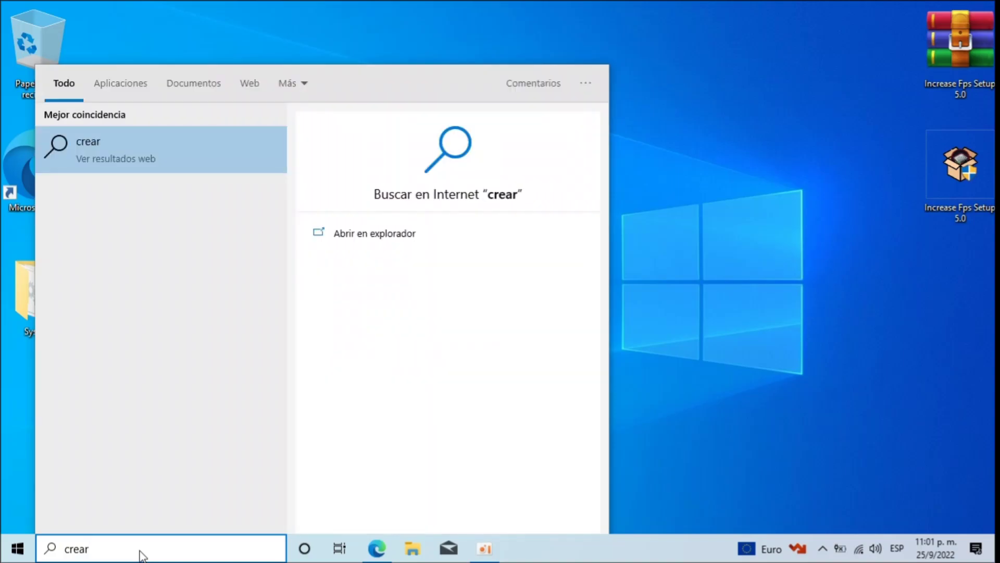
key("BackSpace")
key("BackSpace")
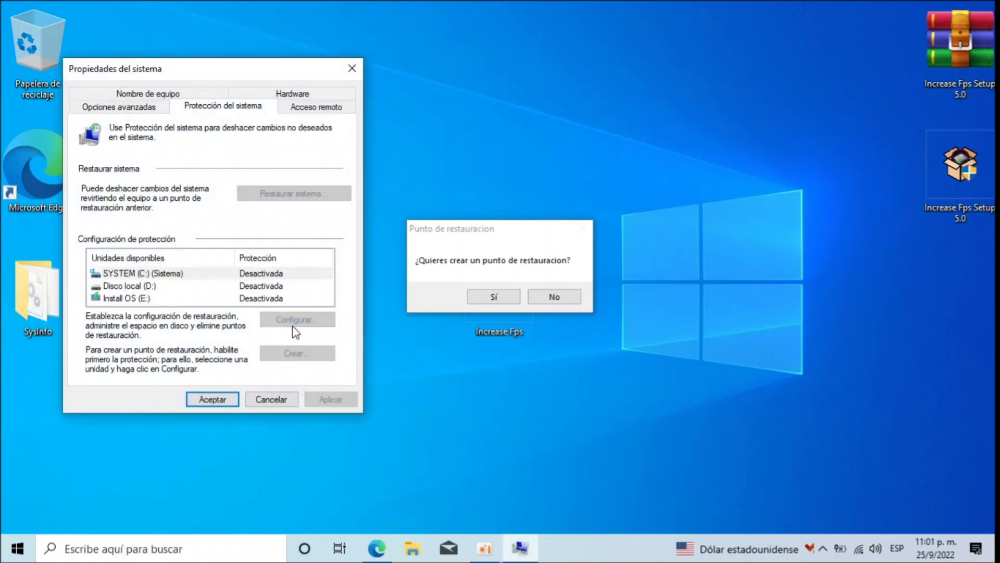
Step: Activate system protection for SYSTEM (C:), apply it, and agree to create the restore point
left_click(281, 298)
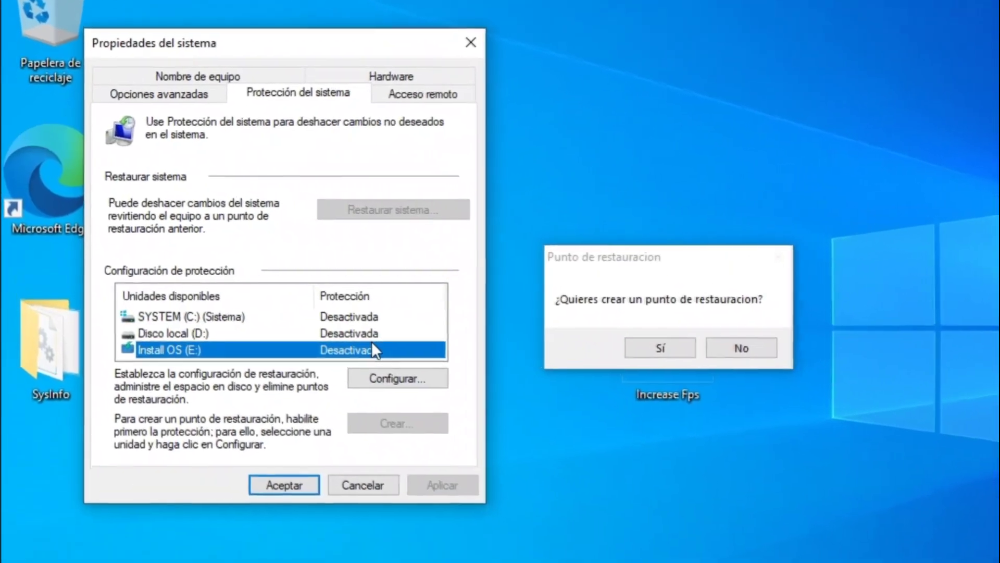
left_click(266, 285)
left_click(379, 335)
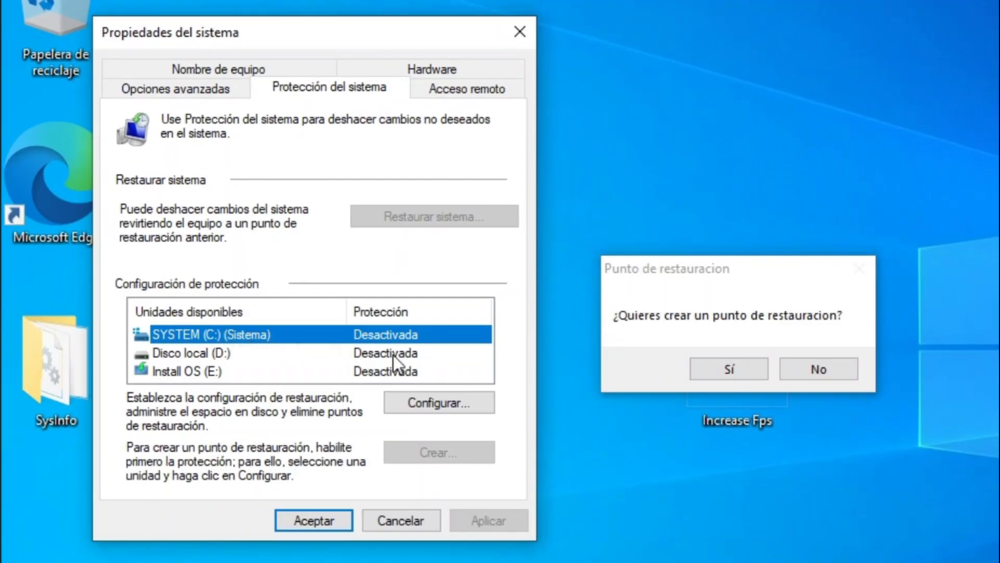
left_click(438, 398)
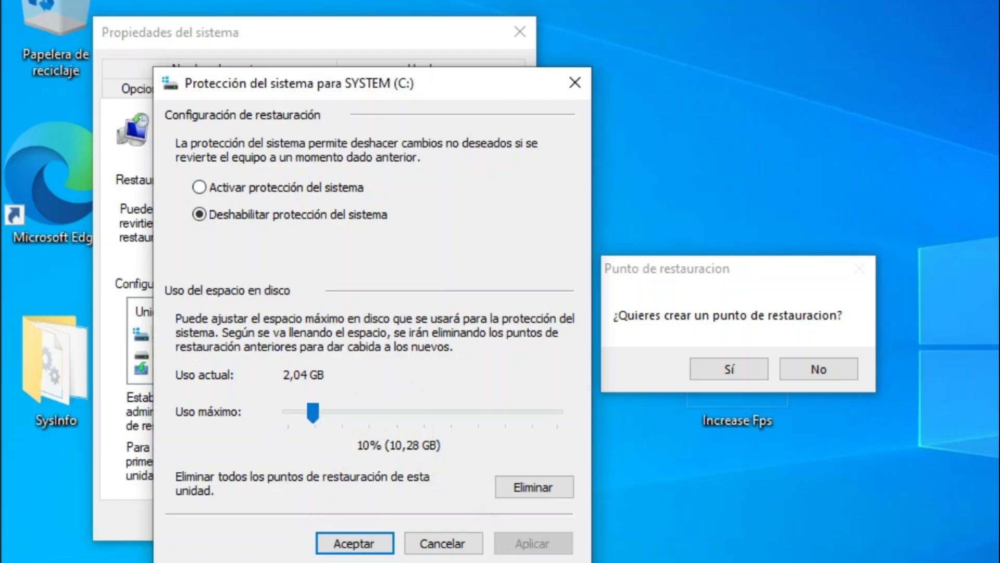
left_click(305, 187)
left_click(536, 543)
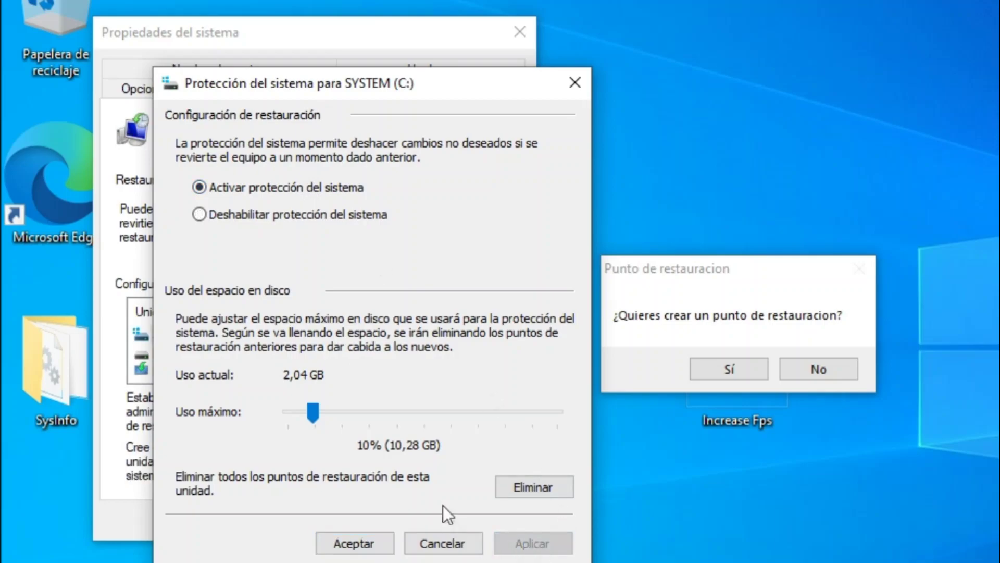
left_click(383, 541)
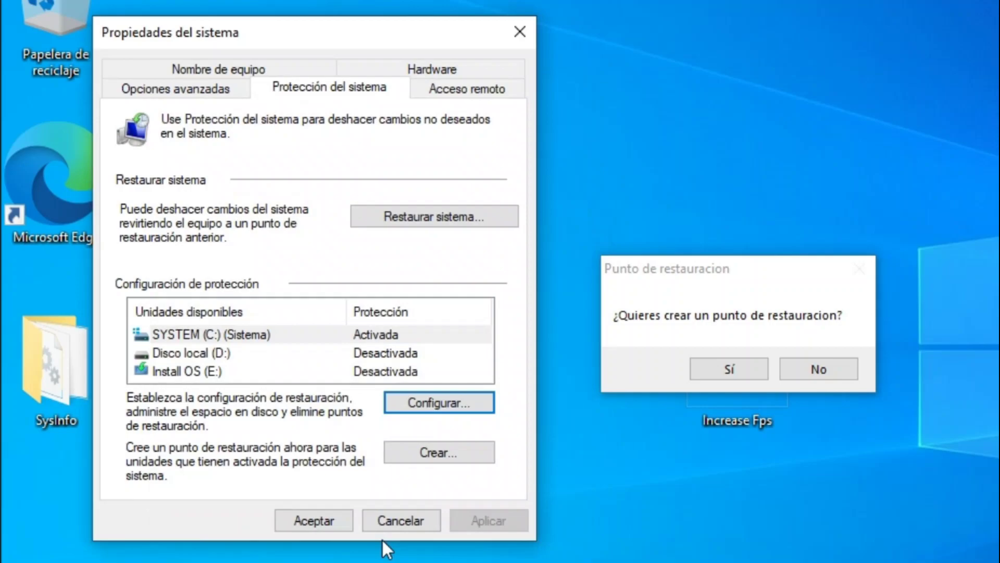
left_click(430, 333)
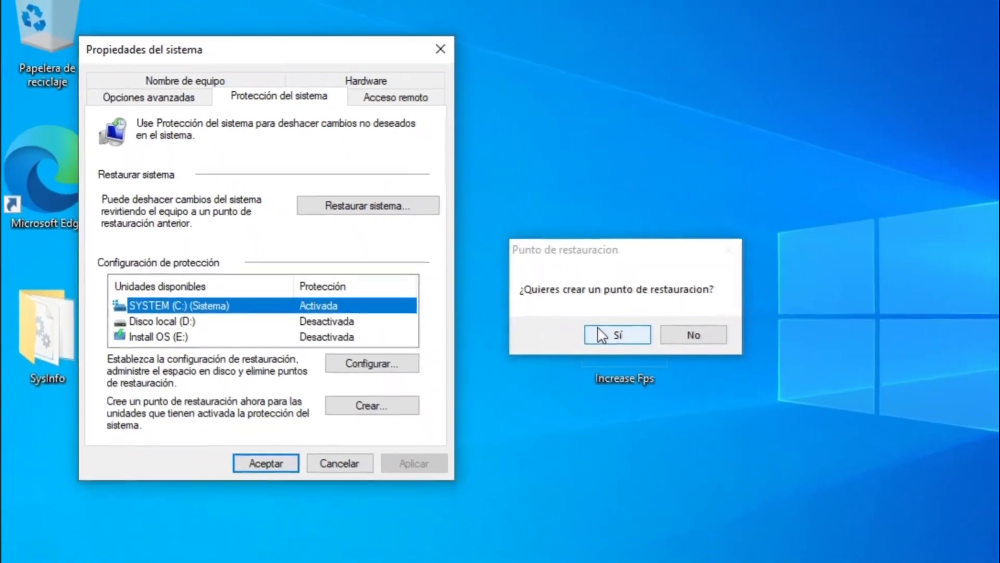
left_click(729, 369)
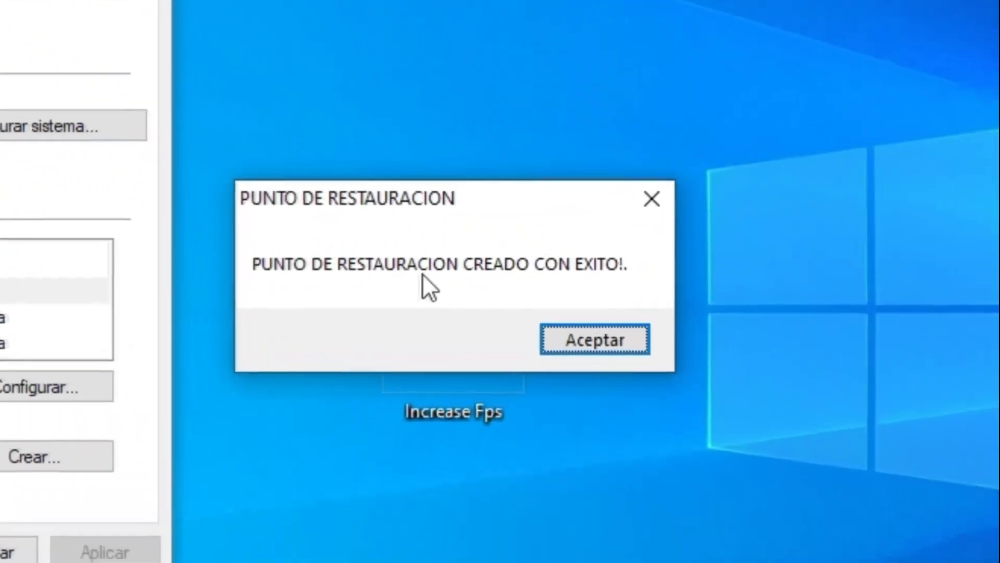
Step: Acknowledge the success message and the name message for restore point 'Antes de utilizar Increase Fps'
left_click(558, 341)
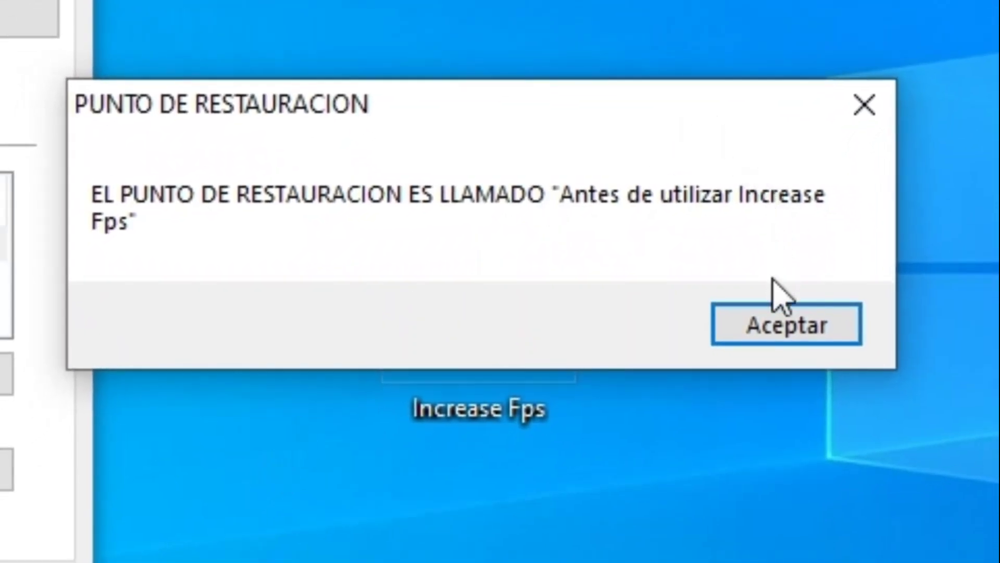
left_click(774, 323)
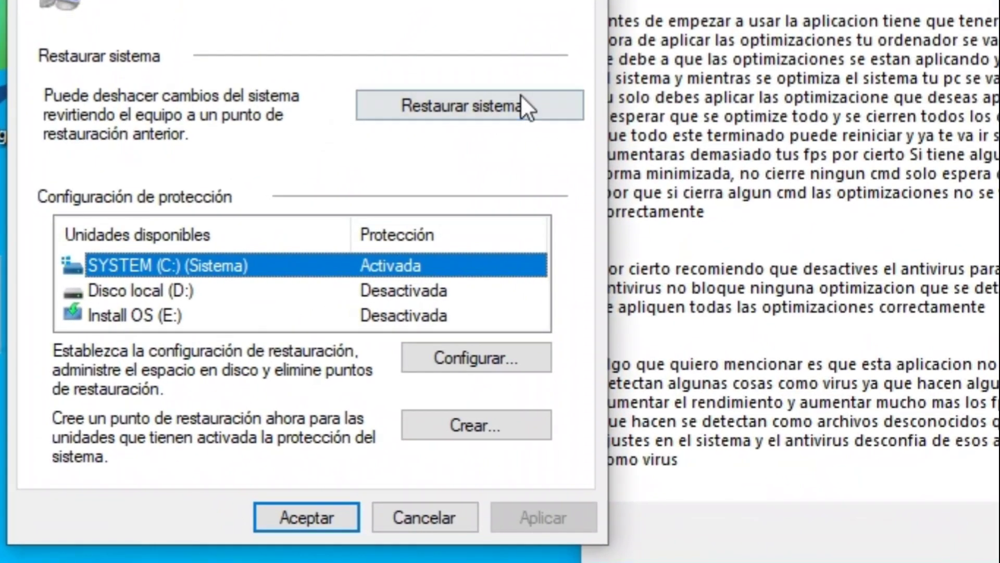
left_click(520, 95)
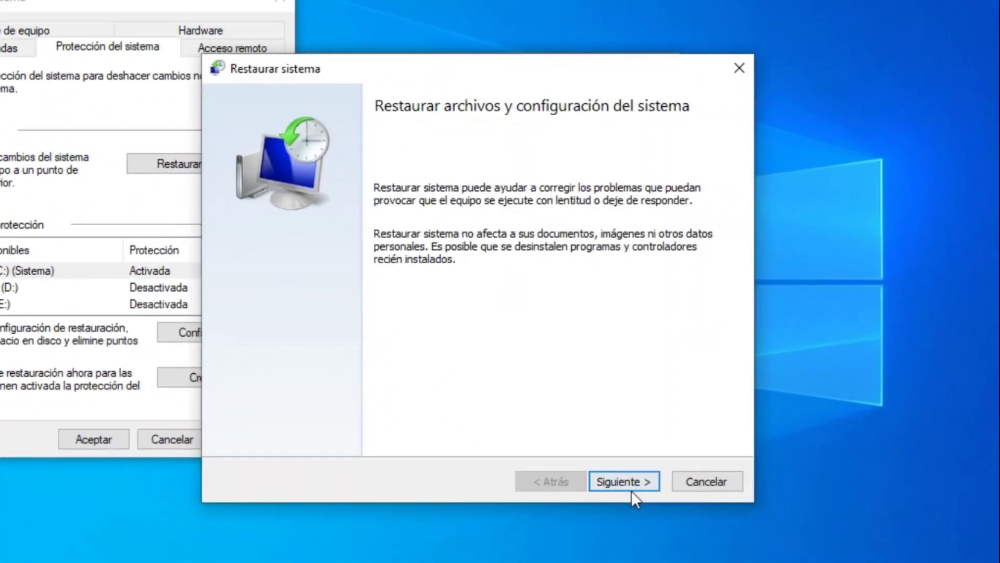
left_click(631, 489)
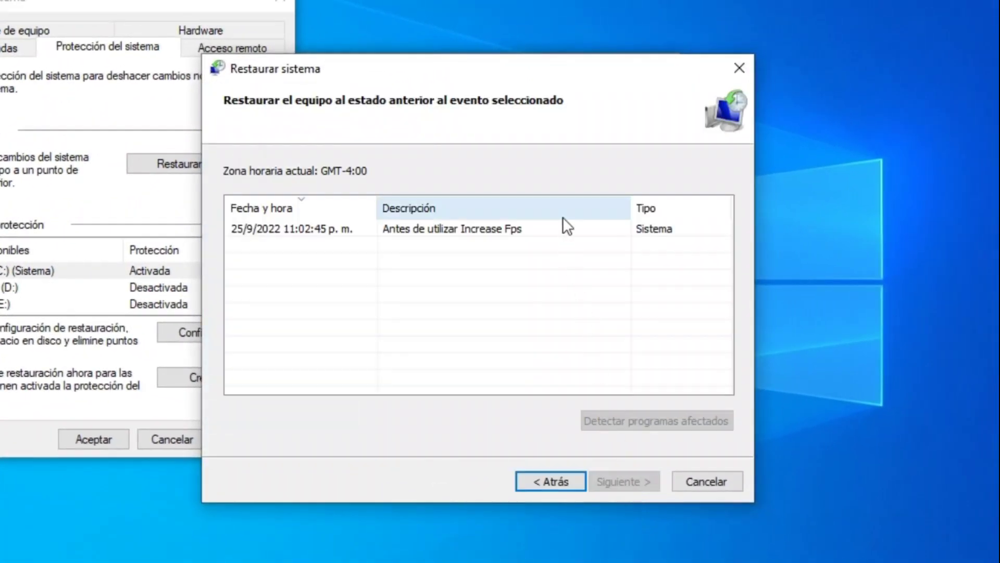
left_click(547, 227)
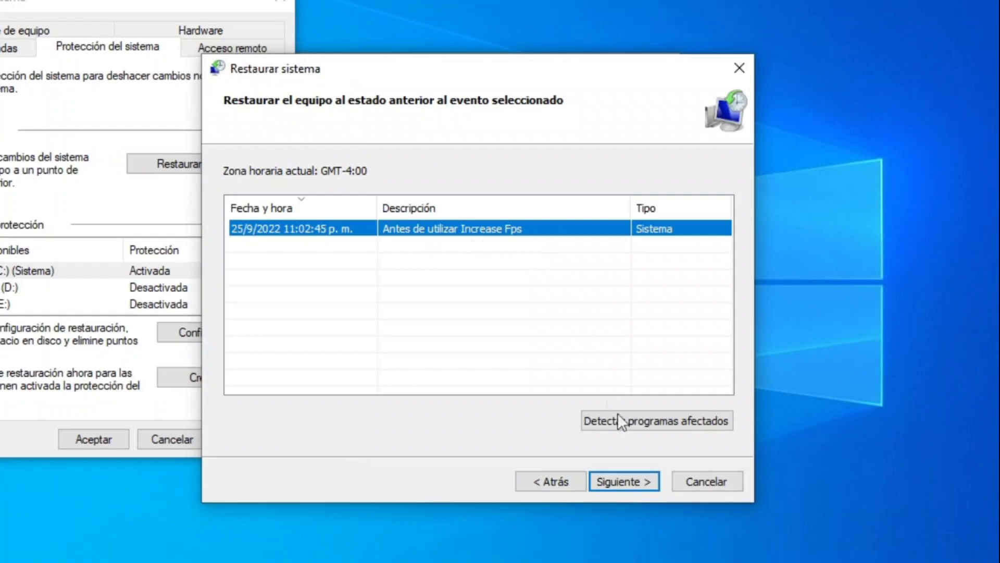
left_click(625, 476)
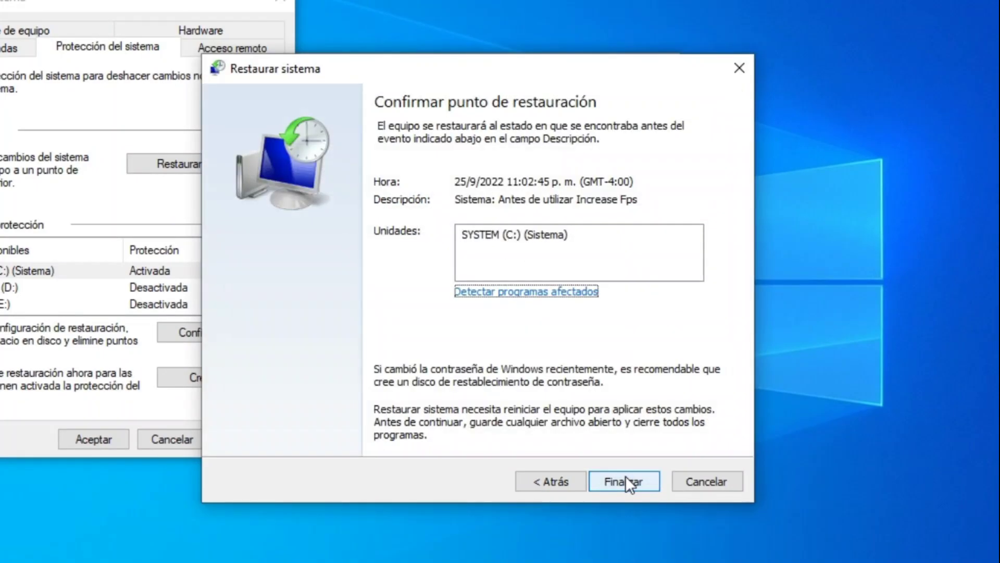
left_click(560, 479)
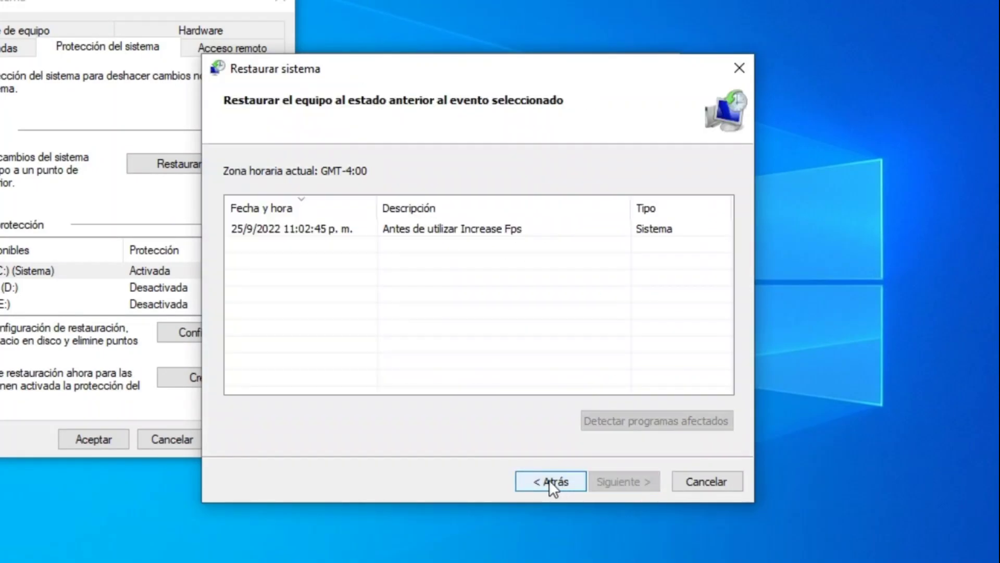
left_click(549, 483)
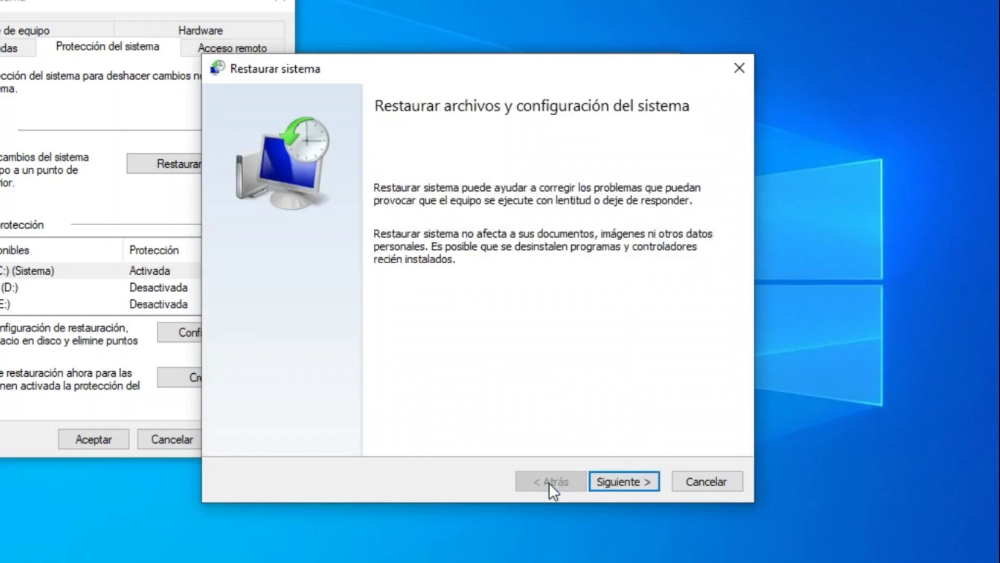
left_click(709, 486)
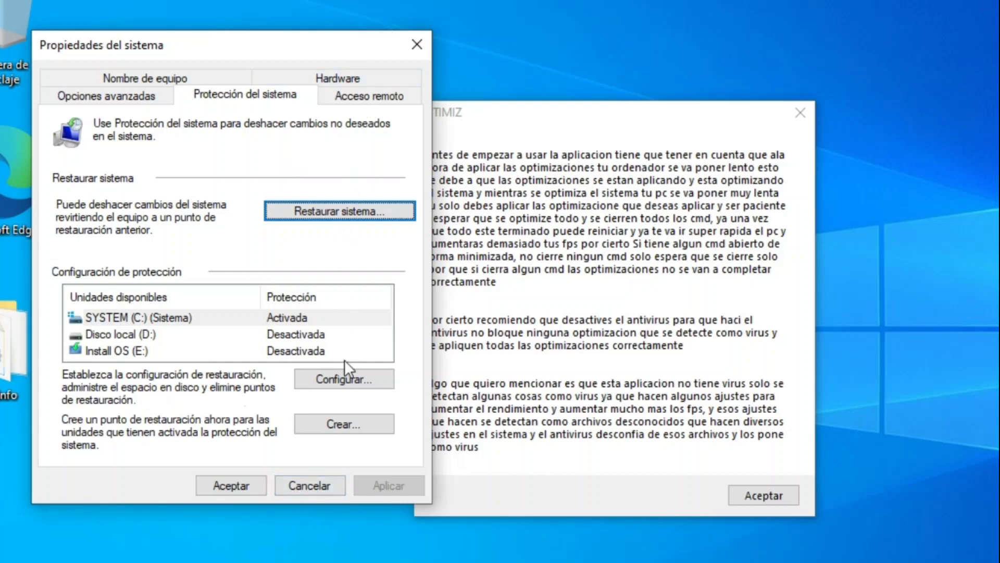
Step: Abandon creating another restore point and close System Properties without saving changes
left_click(348, 414)
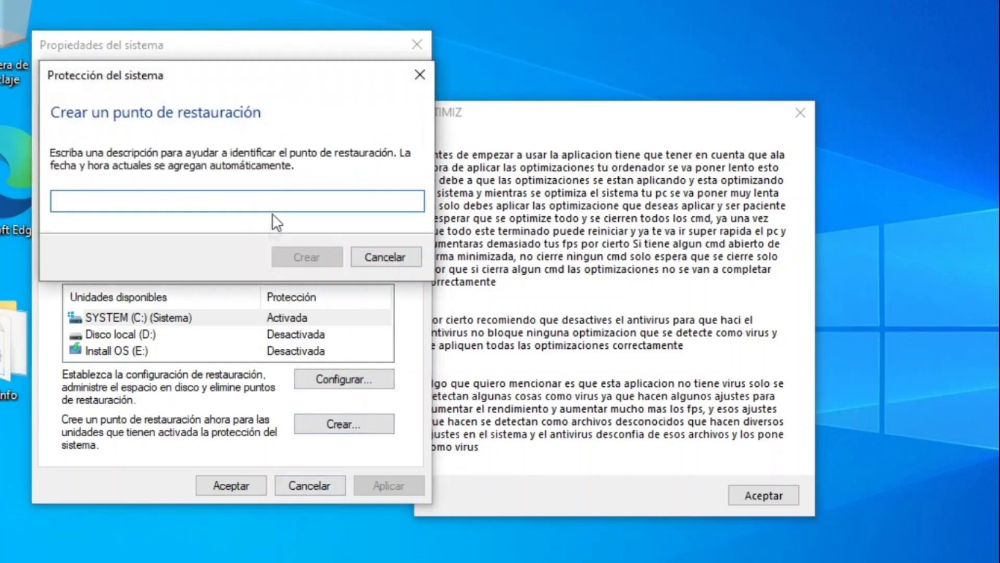
type("h")
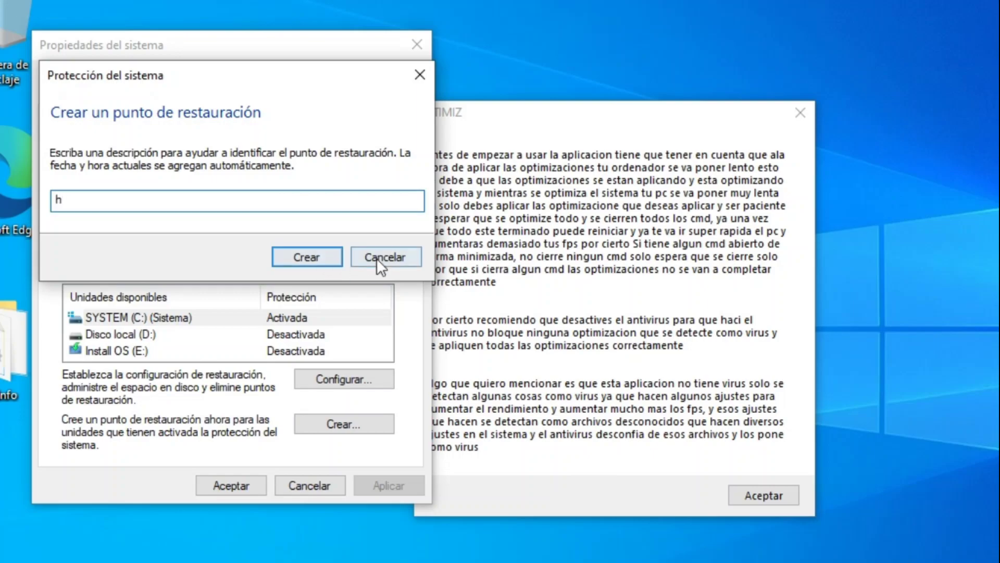
left_click(379, 258)
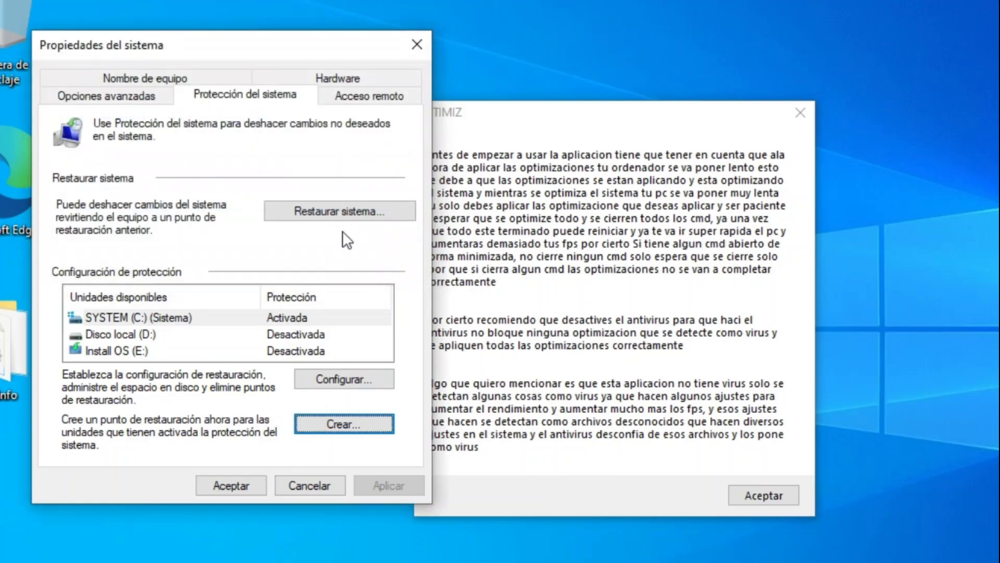
left_click(311, 485)
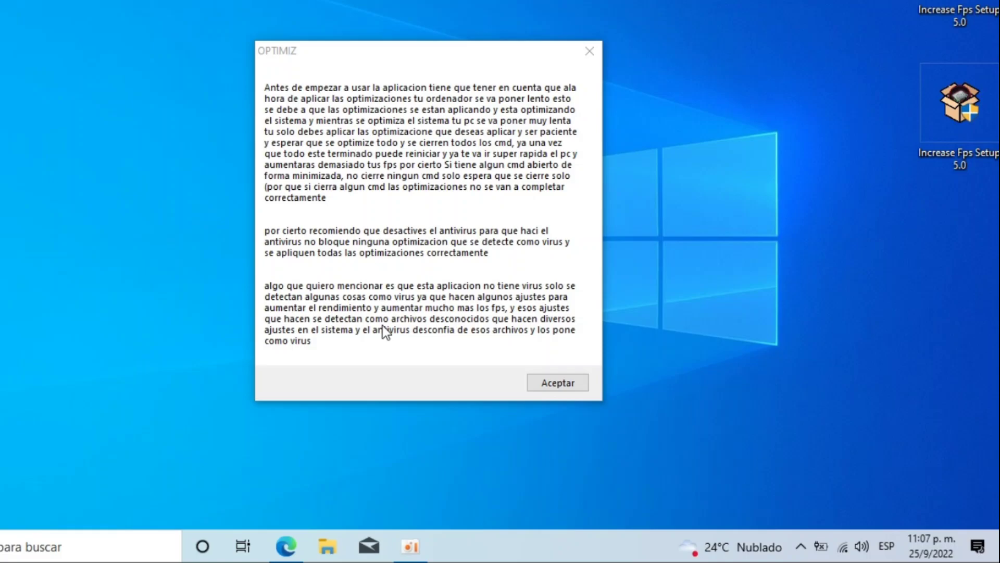
Step: Check the hidden tray icons, then acknowledge both OPTIMIZ notices to reach the optimization list
left_click(799, 548)
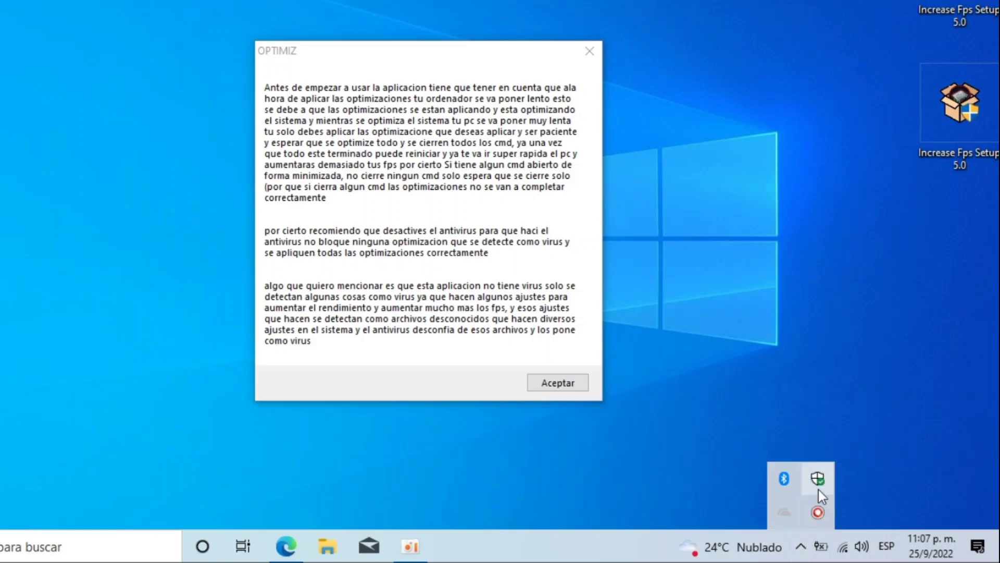
left_click(803, 540)
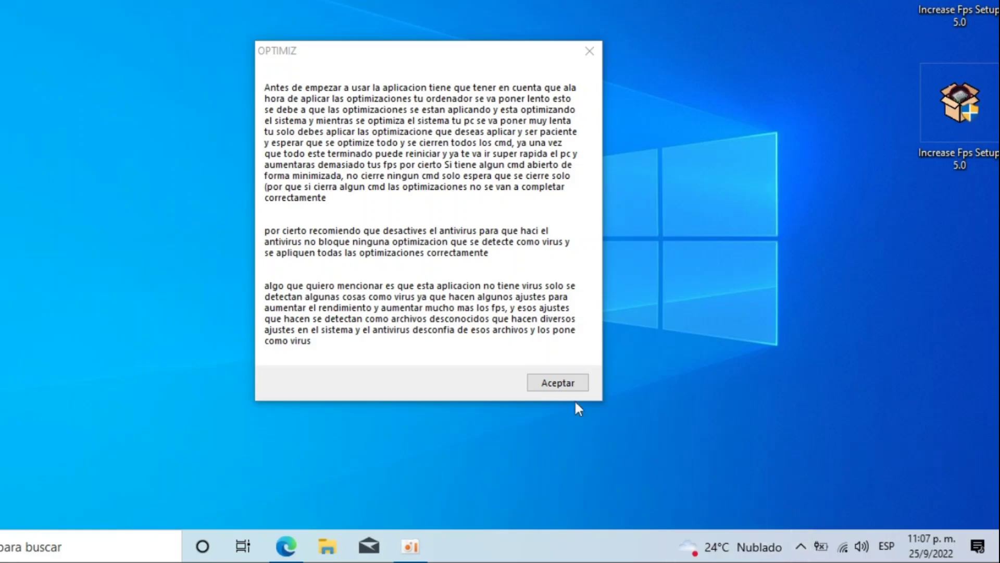
left_click(568, 388)
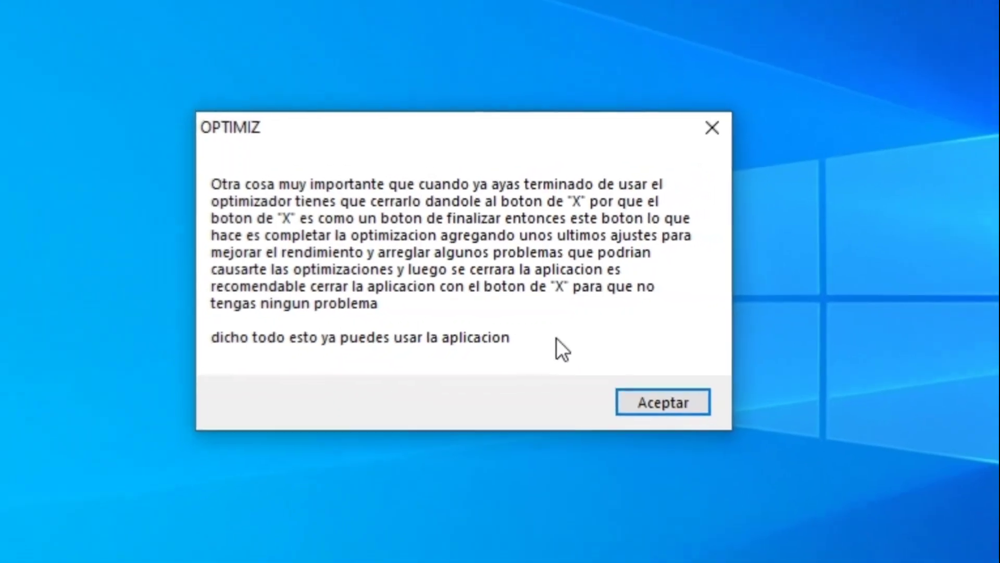
left_click(641, 376)
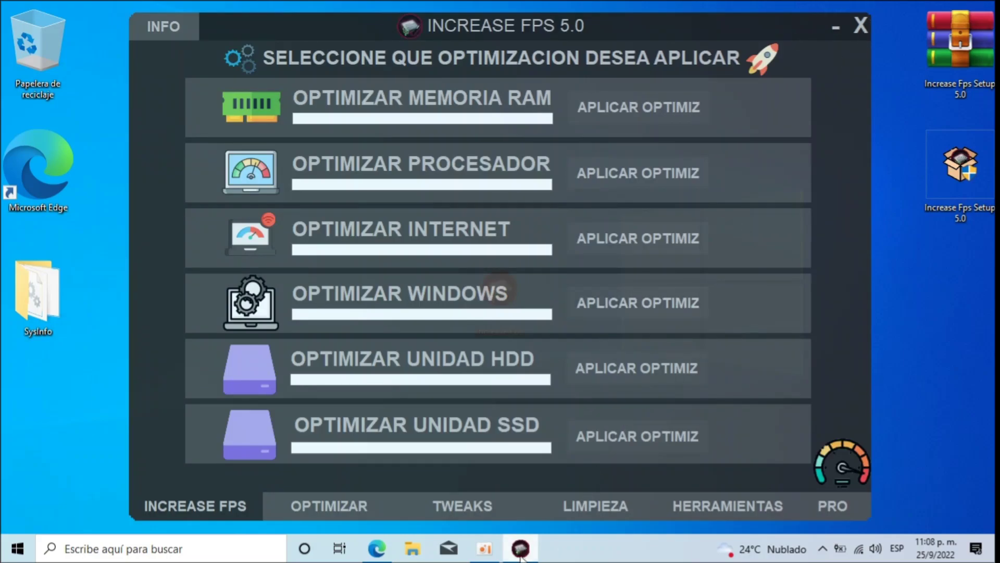
mouse_move(521, 548)
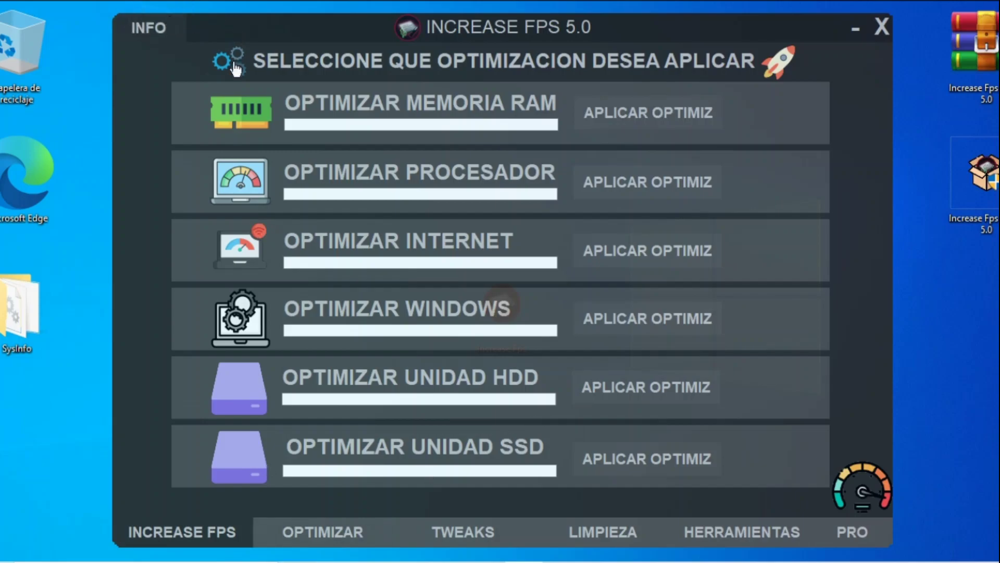
Step: Show the INFO page with the app's credits and the PC's RAM and processor details
left_click(153, 38)
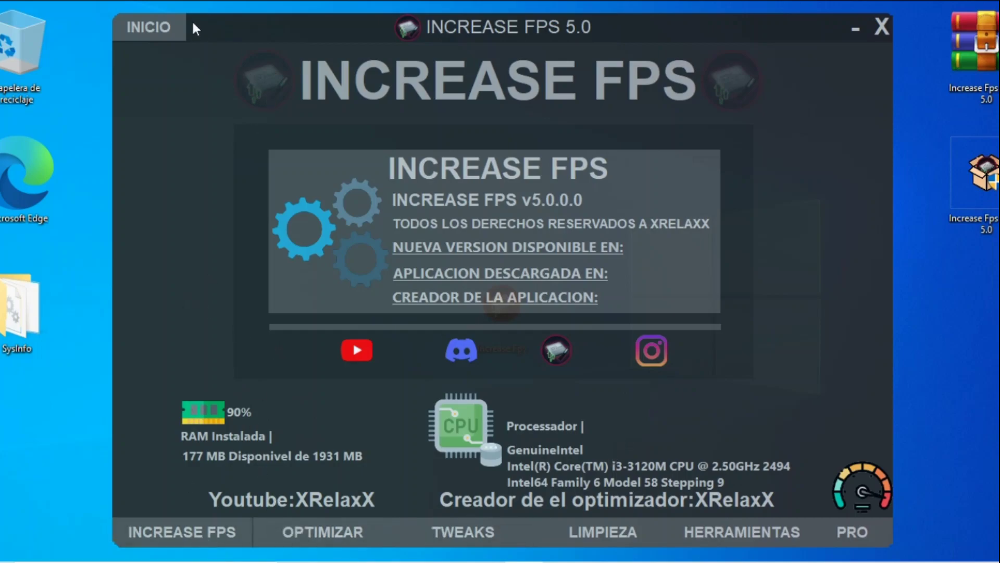
Step: Return to INICIO, confirm version v5.0.0.0, and read the RAM optimization description
left_click(182, 36)
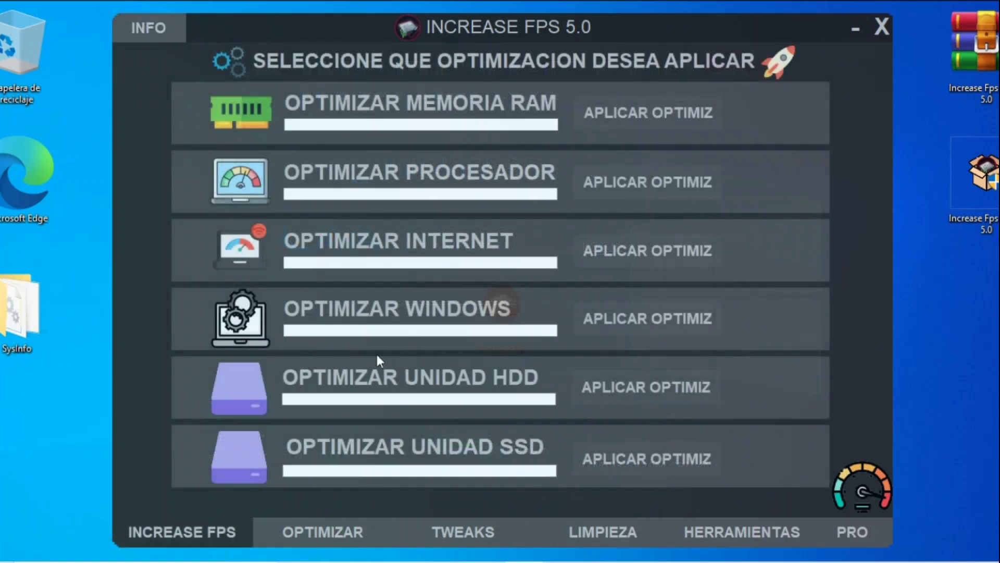
left_click(500, 32)
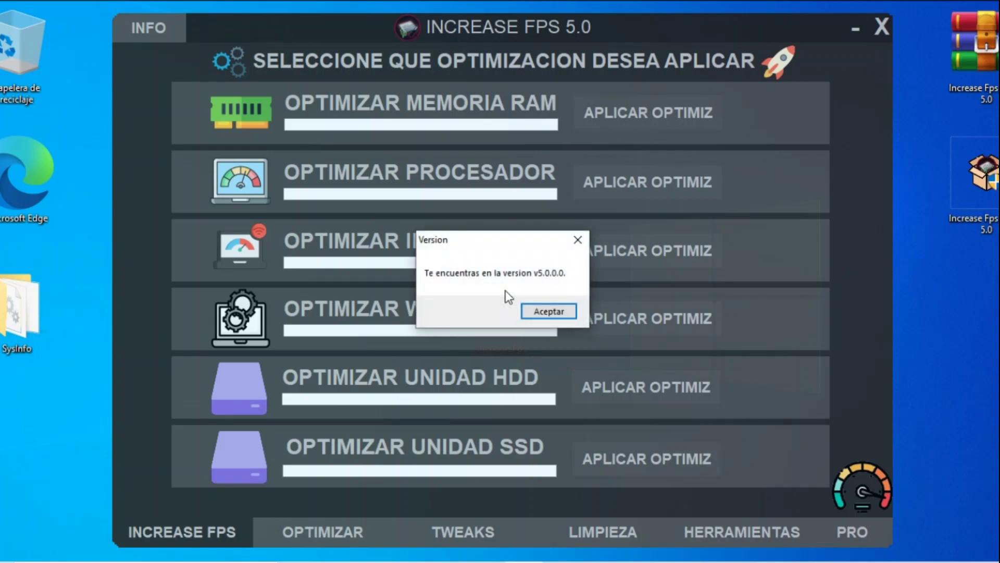
left_click(548, 311)
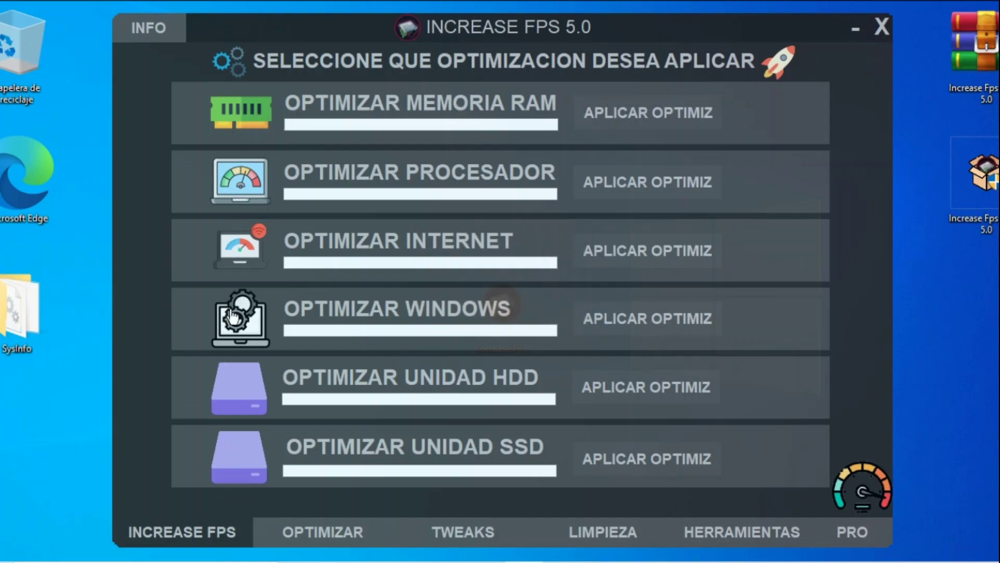
left_click(252, 123)
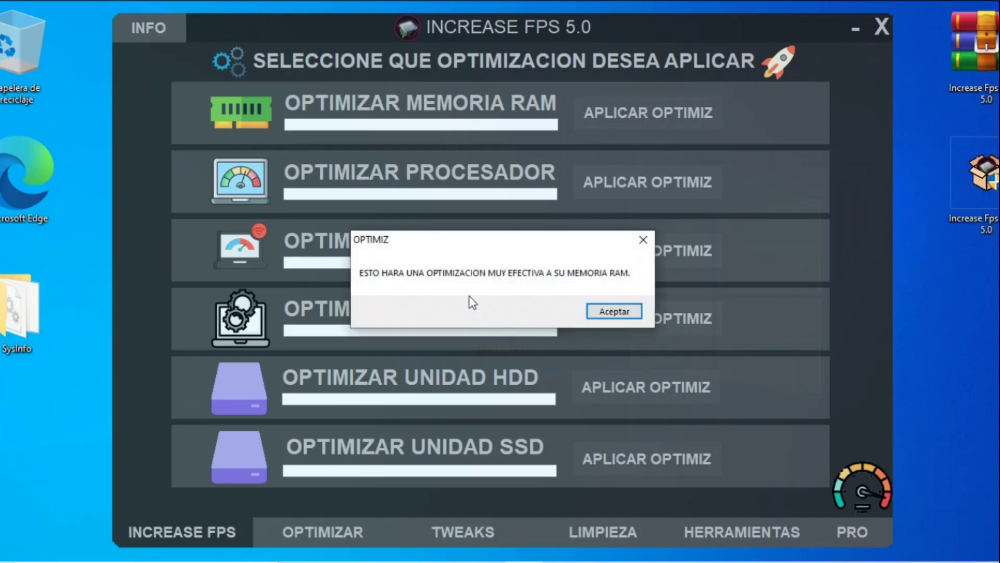
left_click(611, 311)
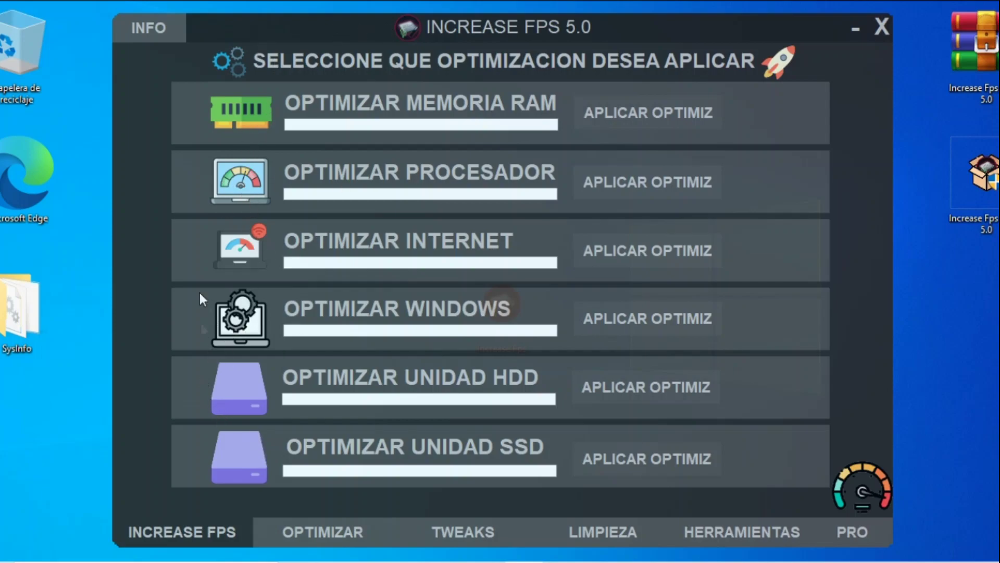
Step: Read the Windows optimization description, then show the bloatware, services and vendor optimizations
left_click(240, 344)
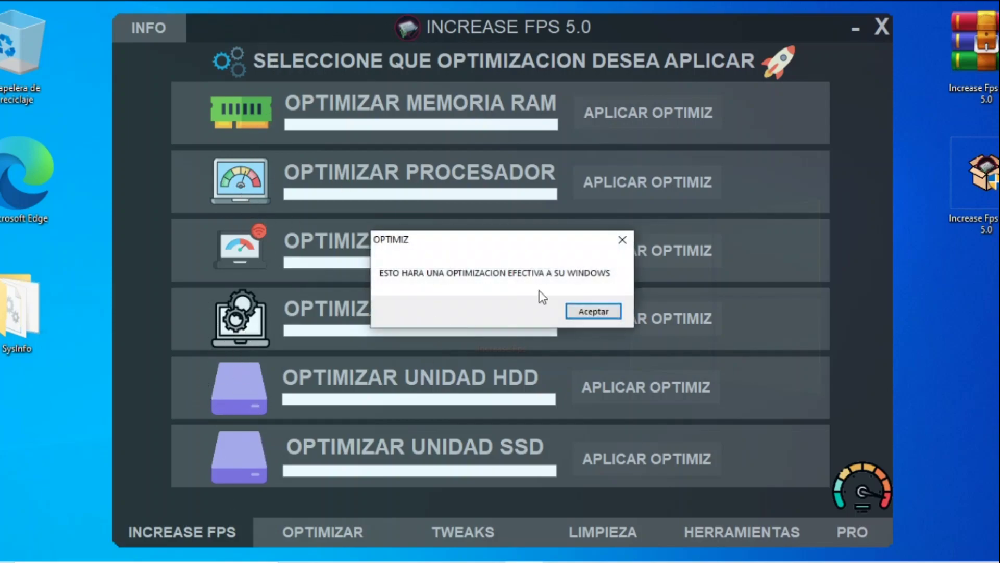
left_click(578, 309)
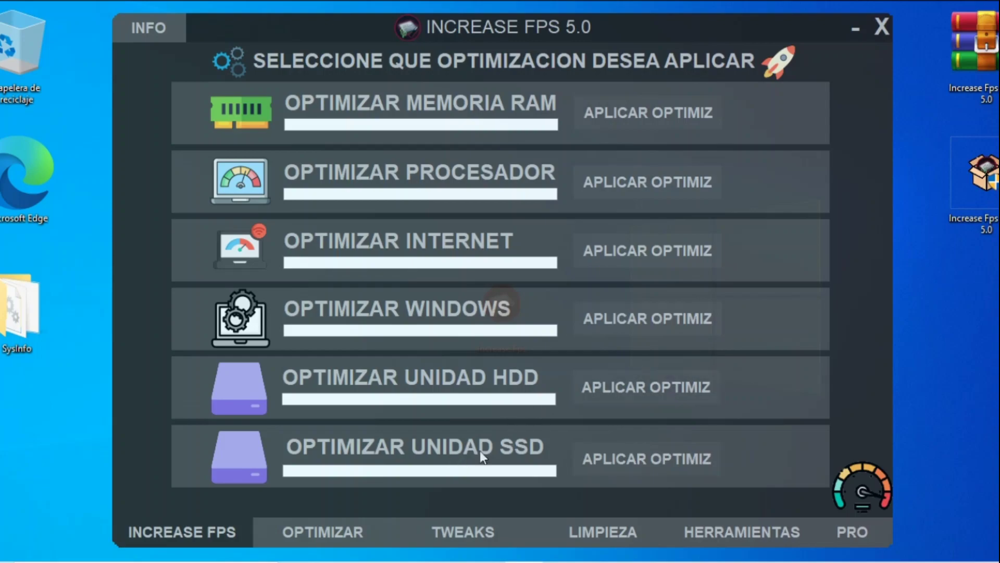
left_click(337, 538)
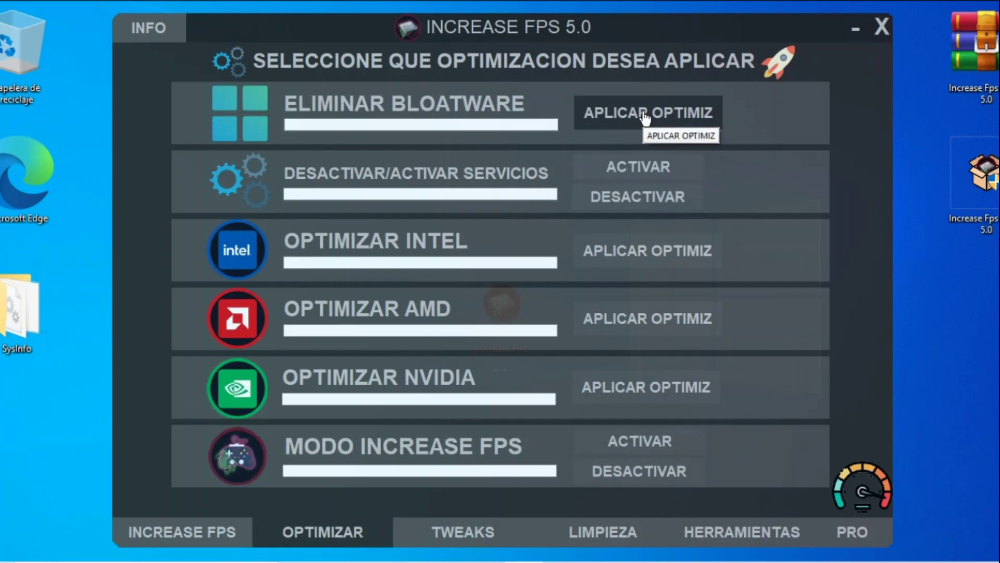
left_click(208, 534)
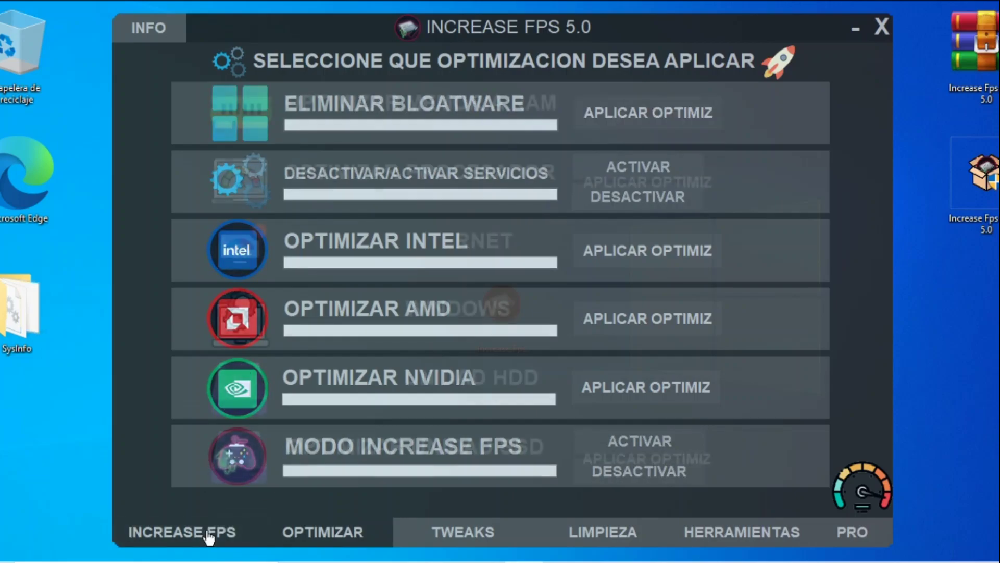
left_click(376, 528)
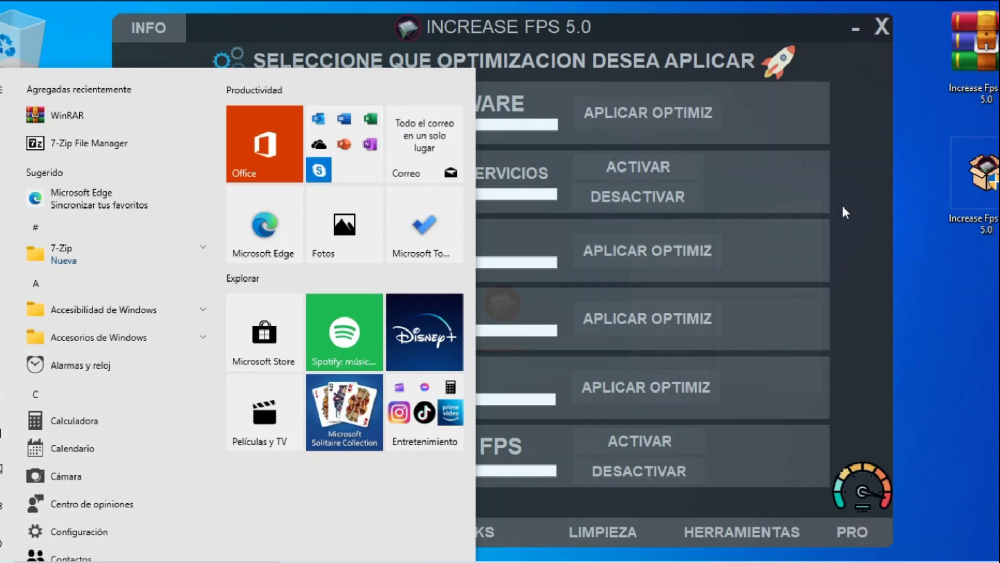
Step: Dismiss the Start menu to reveal Increase FPS's Optimizar page
left_click(861, 213)
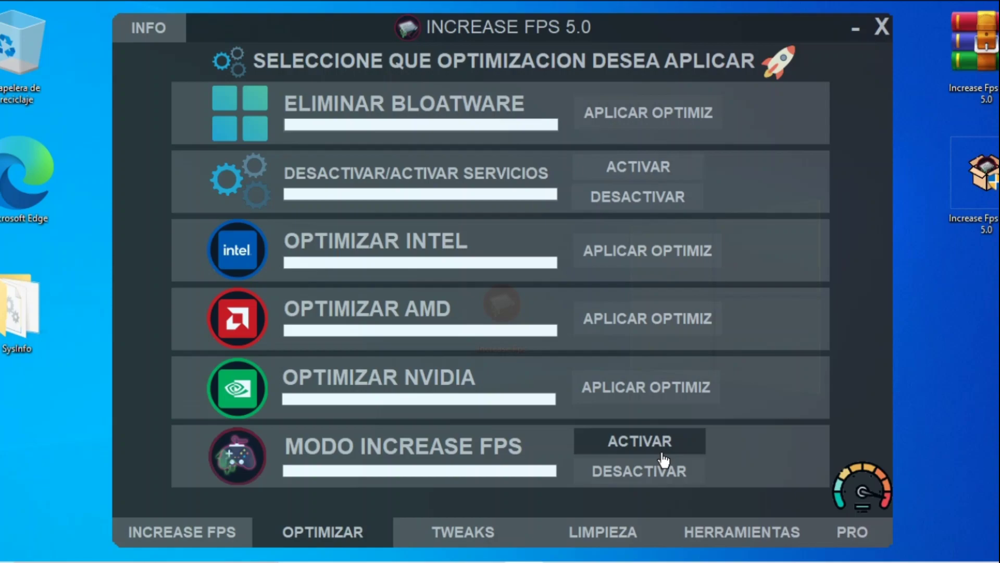
Step: Switch to the TWEAKS page with Optimizar Laptop, Optimizar Emuladores and system details
left_click(499, 531)
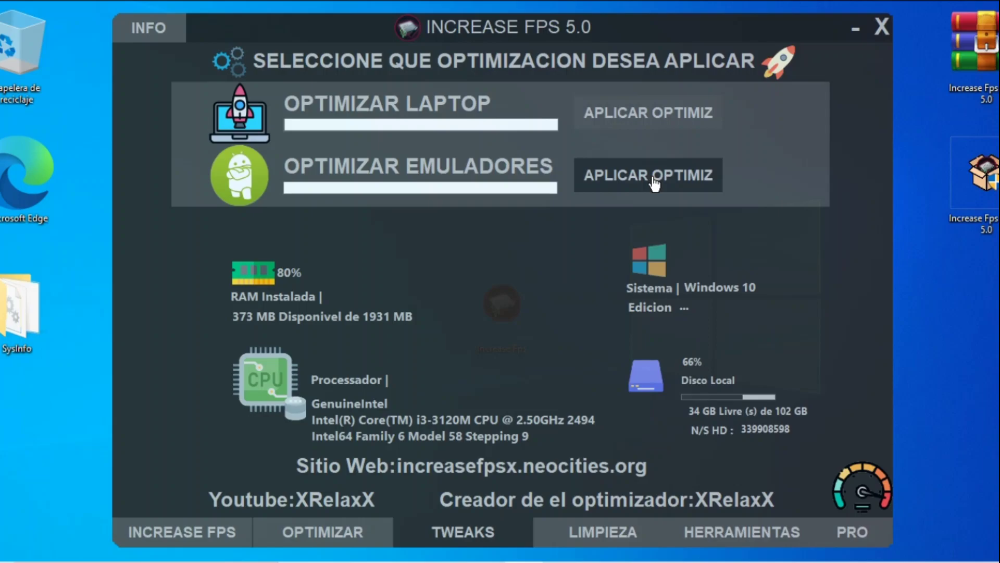
Step: Apply Optimizar Laptop, answering No to the laptop question and accepting the cmd-window warning
left_click(680, 114)
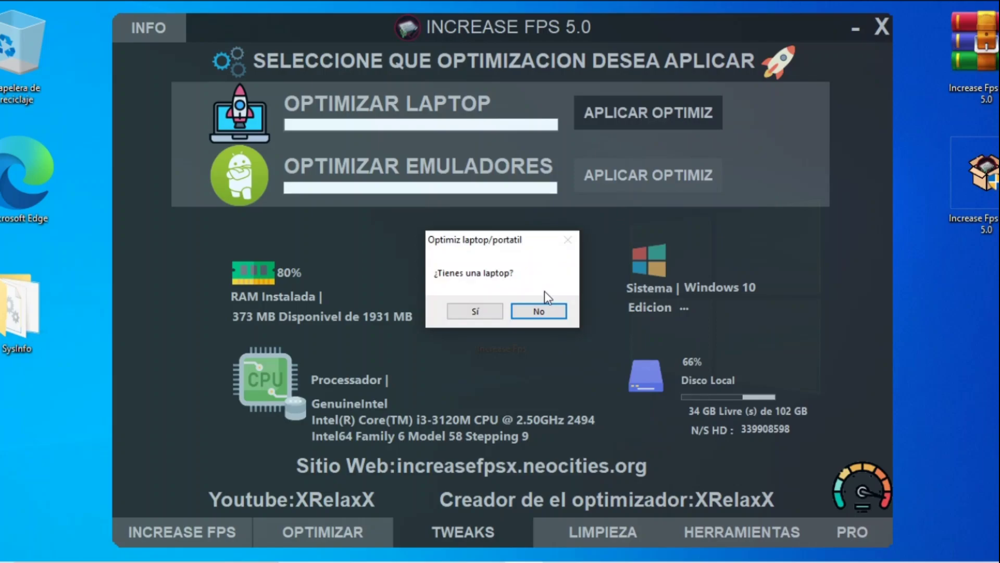
left_click(541, 314)
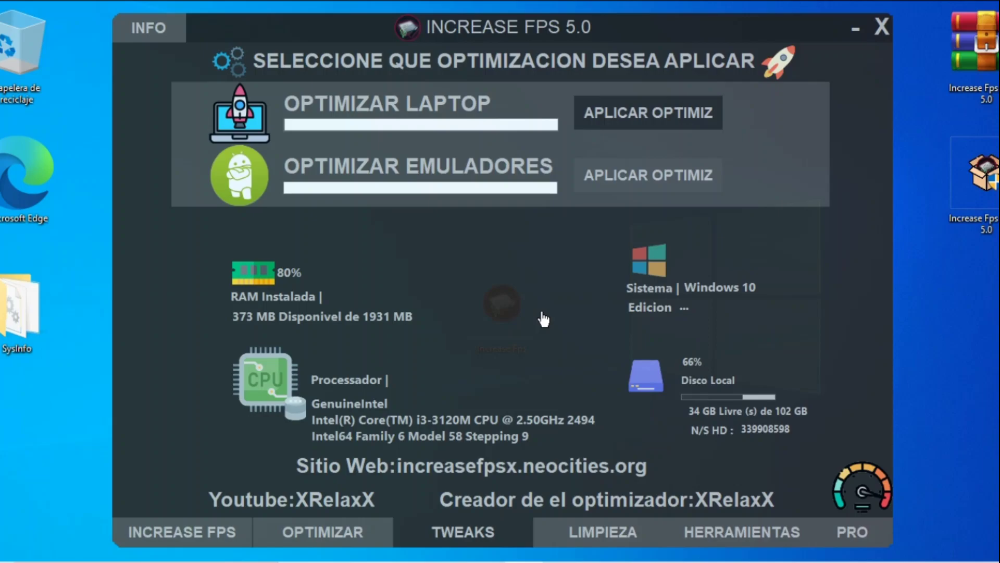
left_click(694, 101)
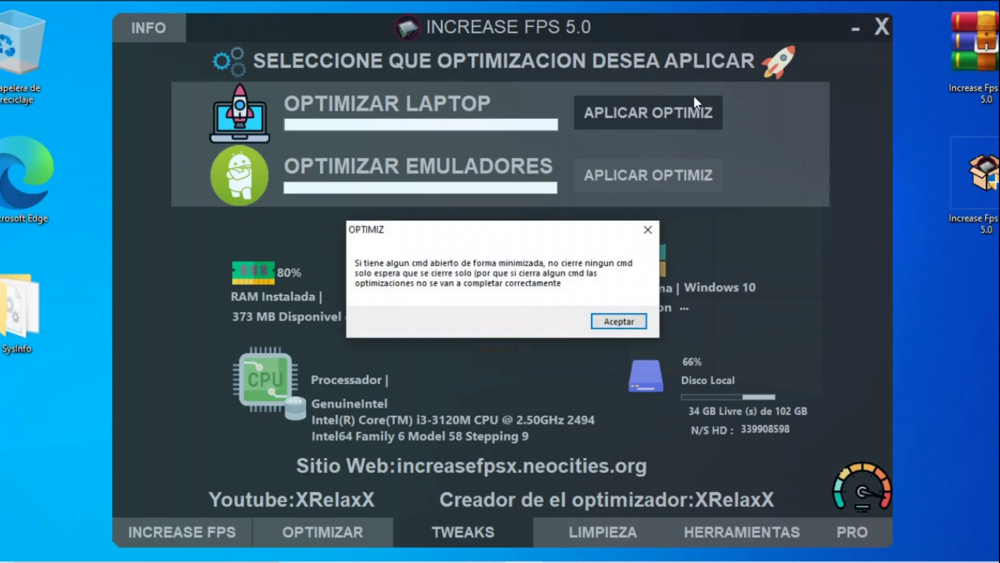
left_click(607, 327)
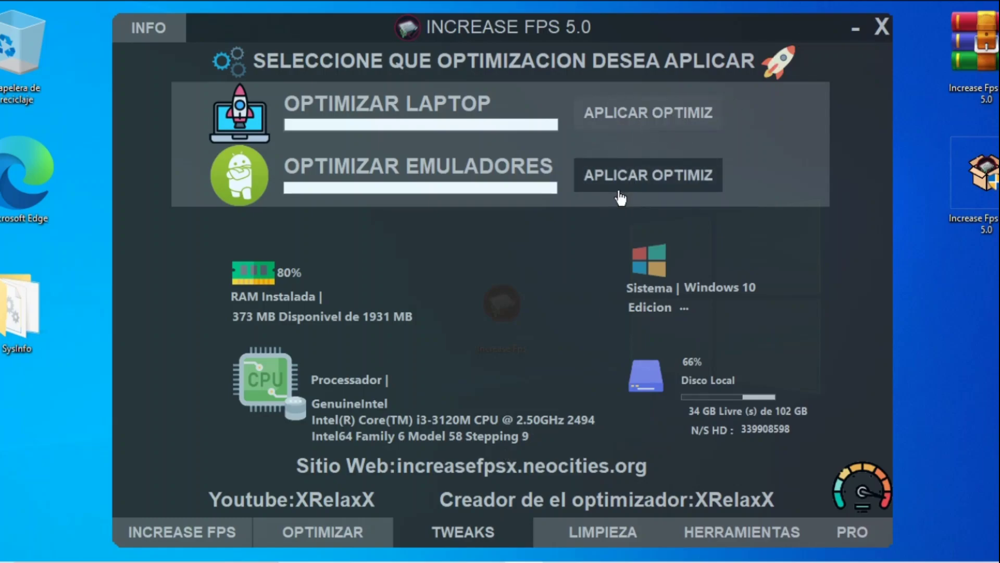
Step: Run the emulator optimization, dismiss its notice, and go to the LIMPIEZA cleaning page
left_click(249, 168)
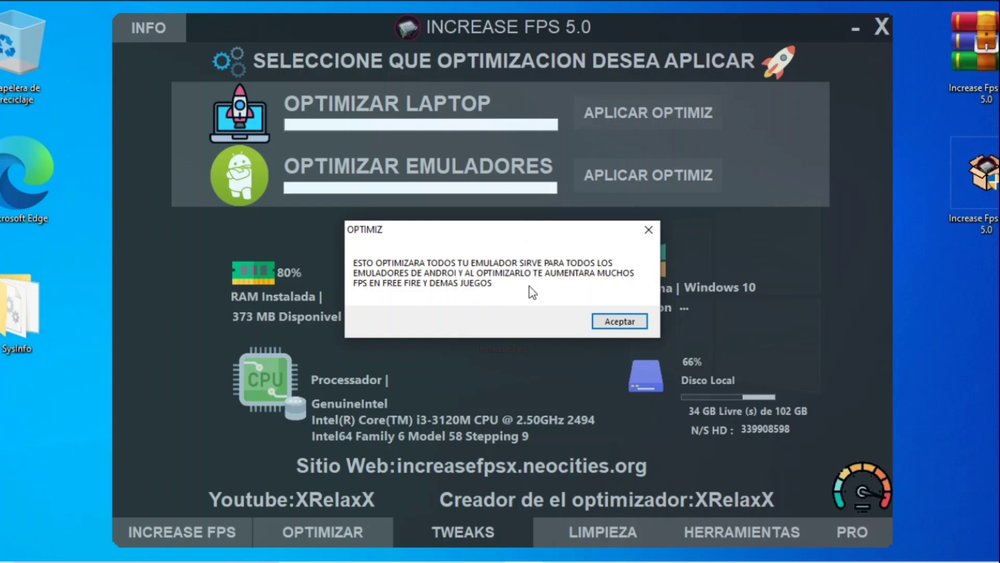
left_click(605, 321)
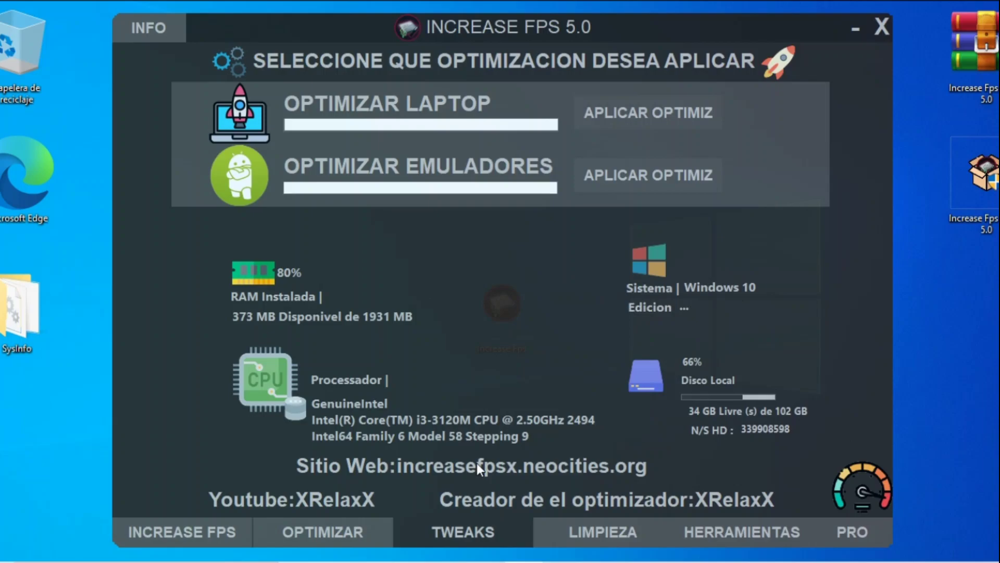
left_click(599, 536)
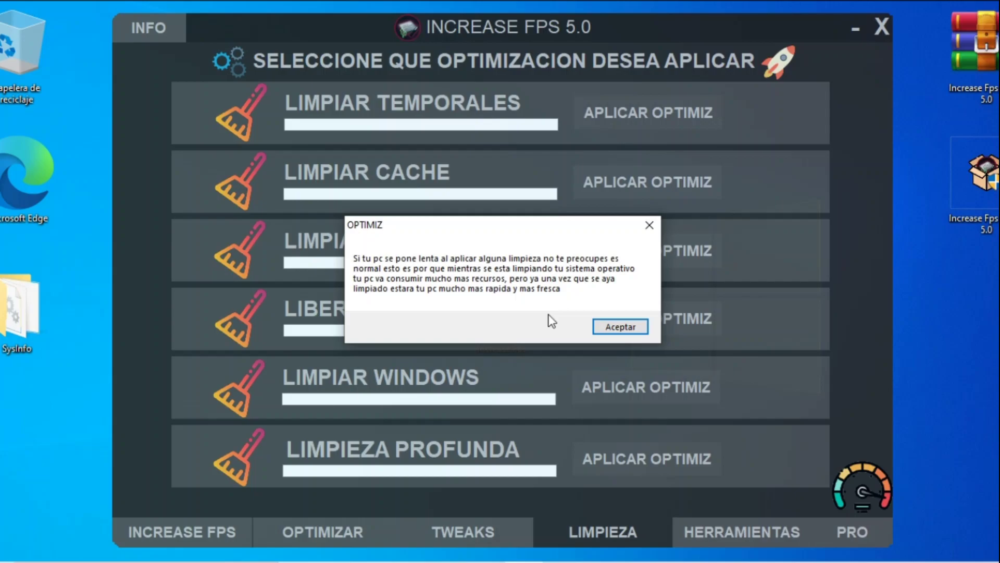
Step: Dismiss the slowdown notice, decline the quick clean, and start the Limpieza Profunda deep cleaning
left_click(596, 327)
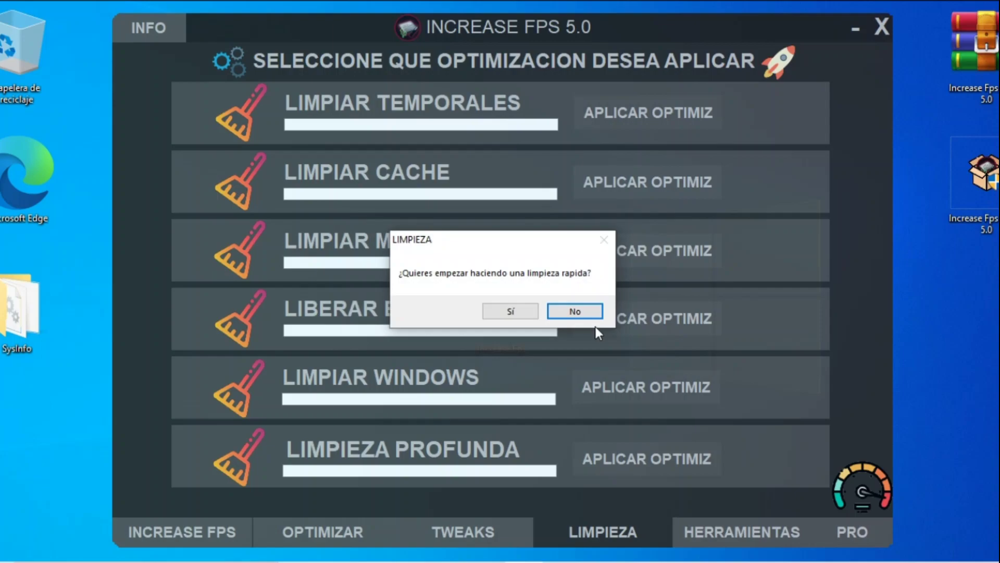
left_click(589, 313)
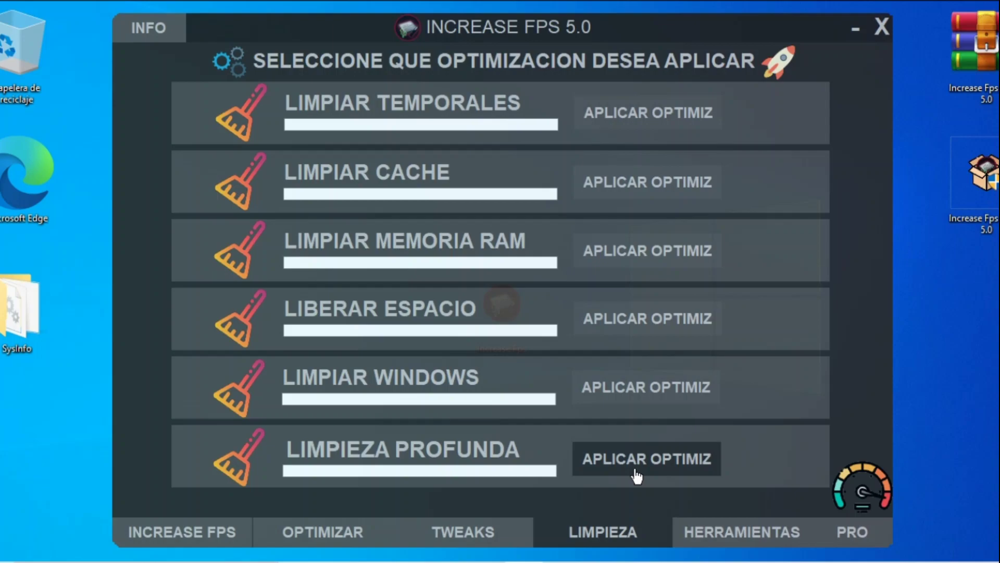
left_click(239, 452)
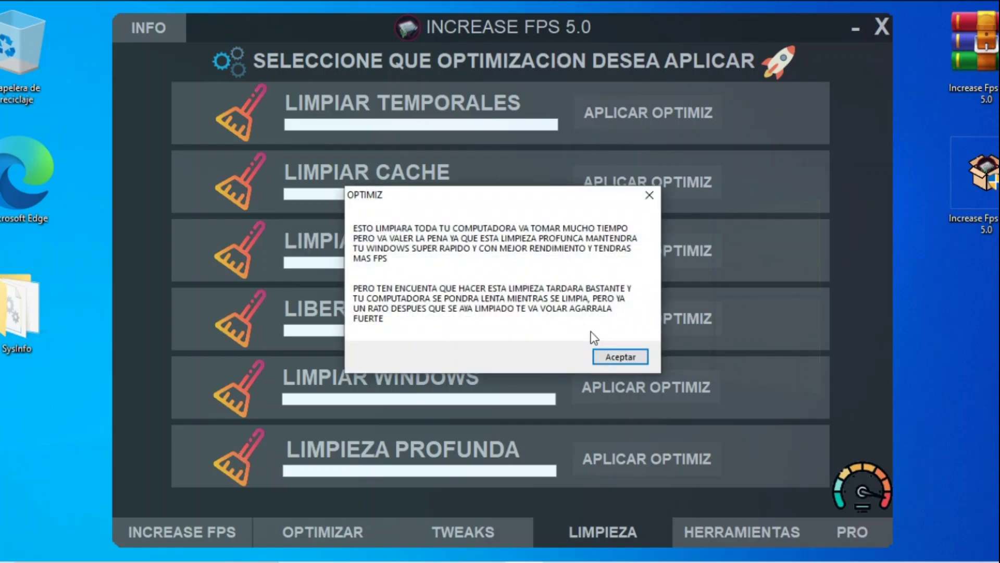
left_click(613, 356)
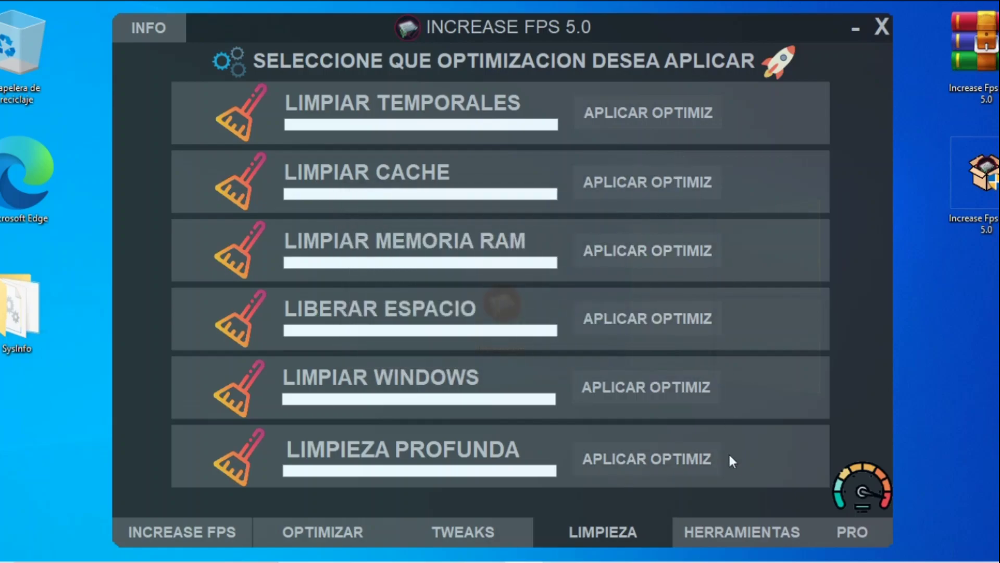
left_click(715, 539)
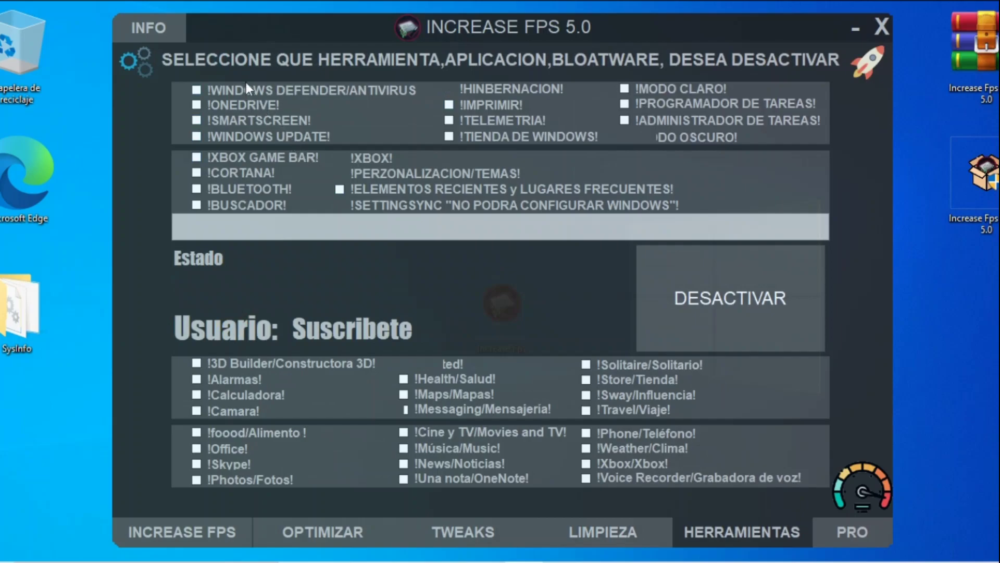
Step: Tick Windows Defender/Antivirus, Modo Claro and the Health/Salud app in the Herramientas list
left_click(217, 87)
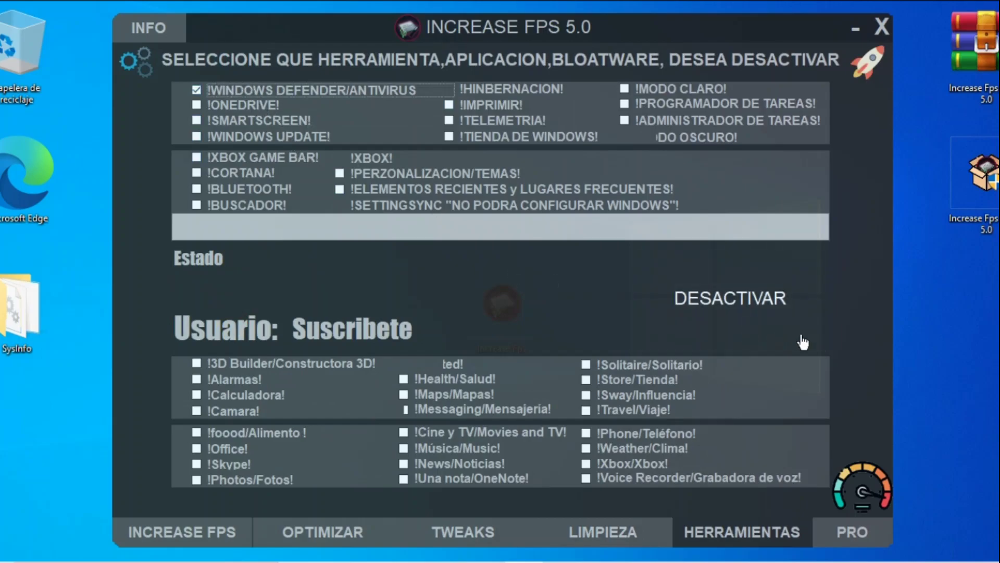
left_click(660, 89)
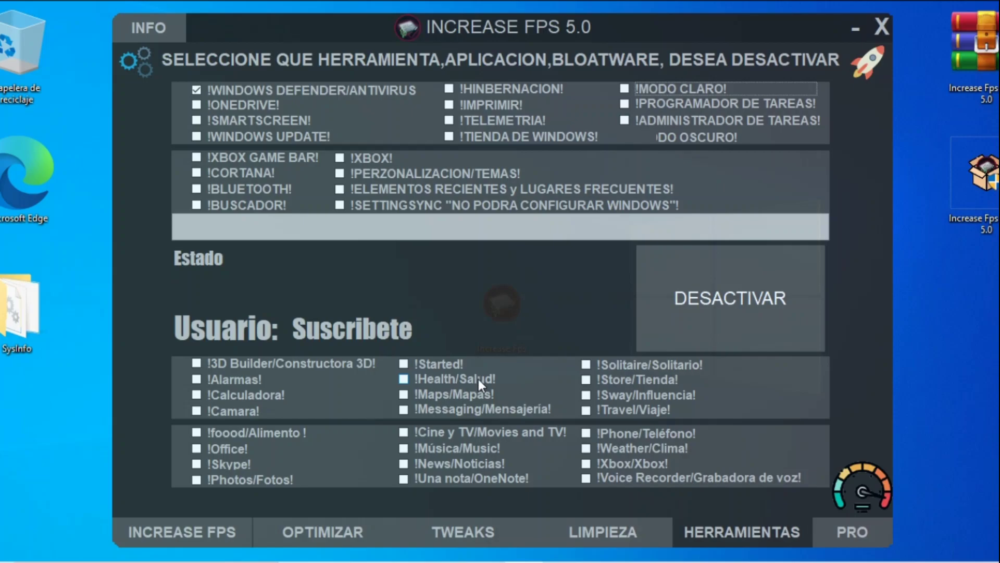
left_click(478, 379)
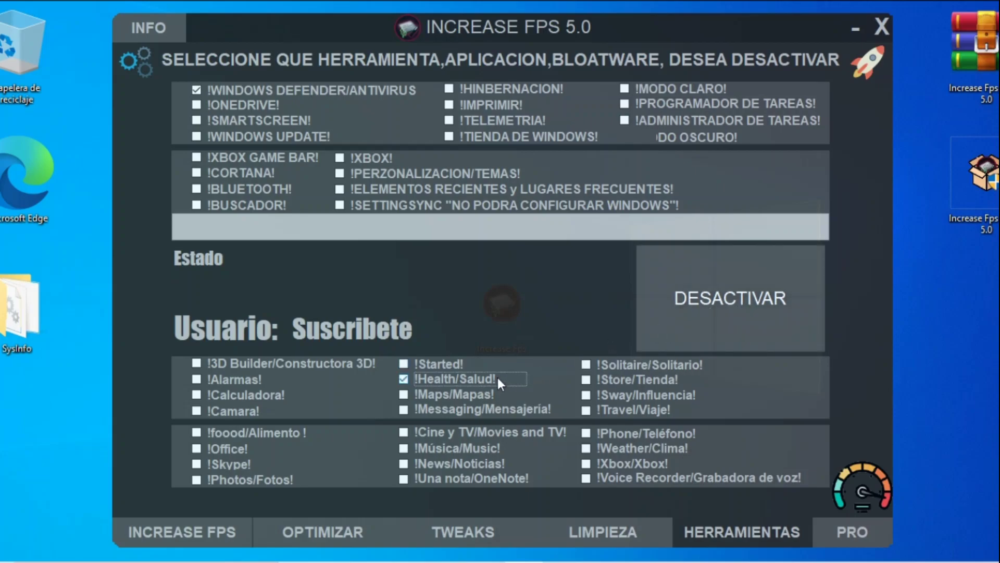
left_click(498, 377)
left_click(451, 364)
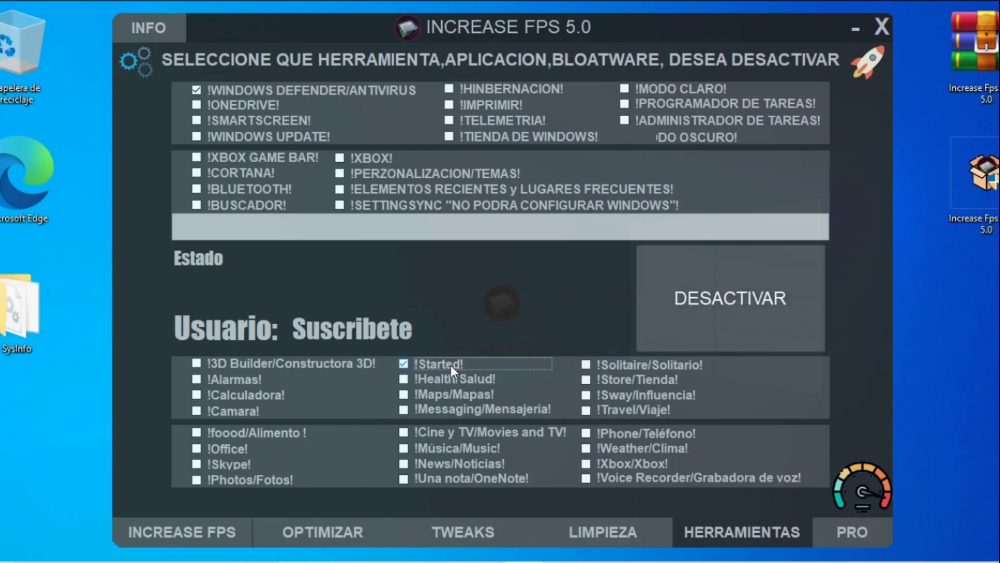
left_click(451, 365)
left_click(274, 433)
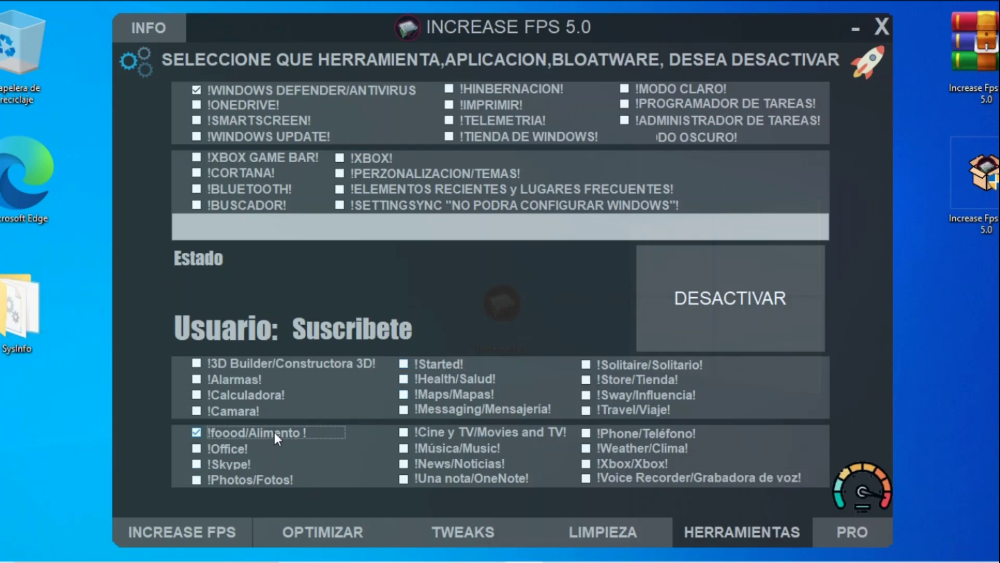
left_click(274, 432)
left_click(241, 446)
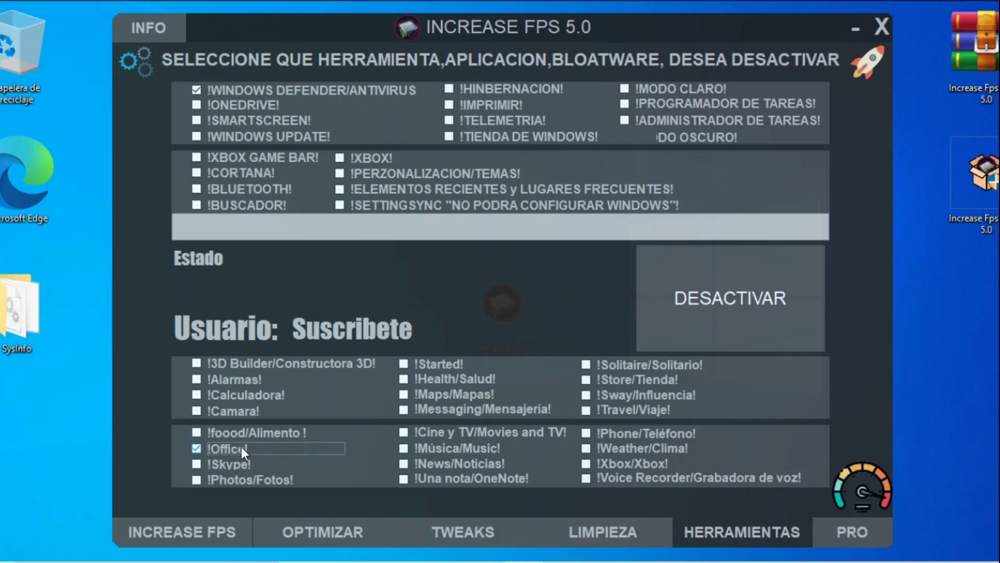
left_click(242, 446)
left_click(243, 464)
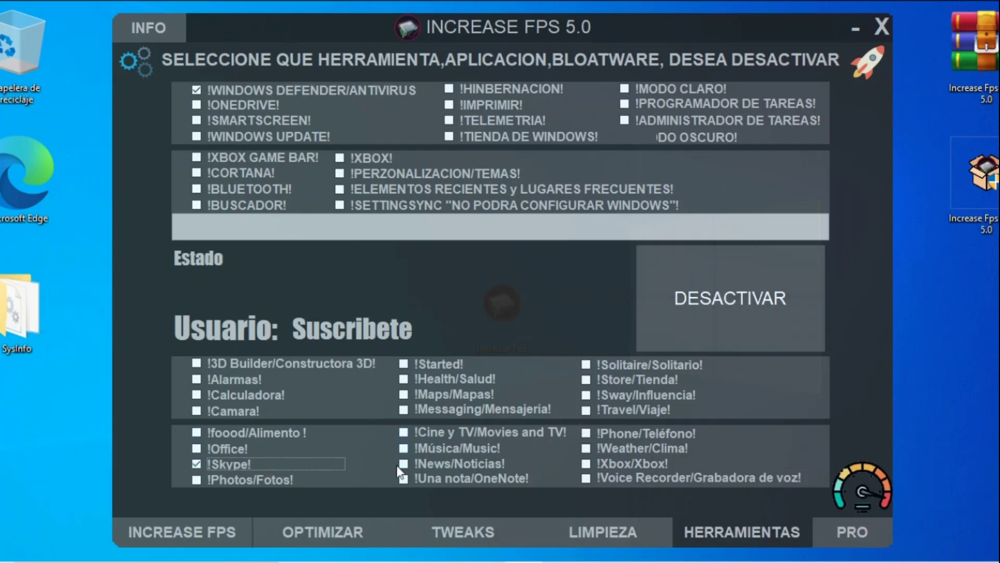
left_click(335, 461)
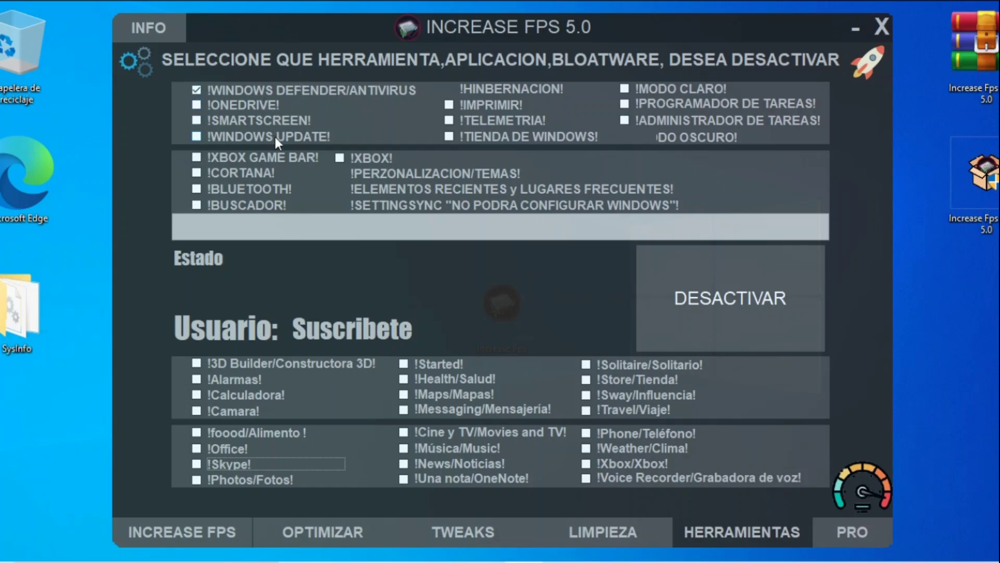
Step: Leave Windows Defender, OneDrive, SmartScreen and Windows Update all unticked, then go to the PRO page
left_click(311, 85)
left_click(262, 103)
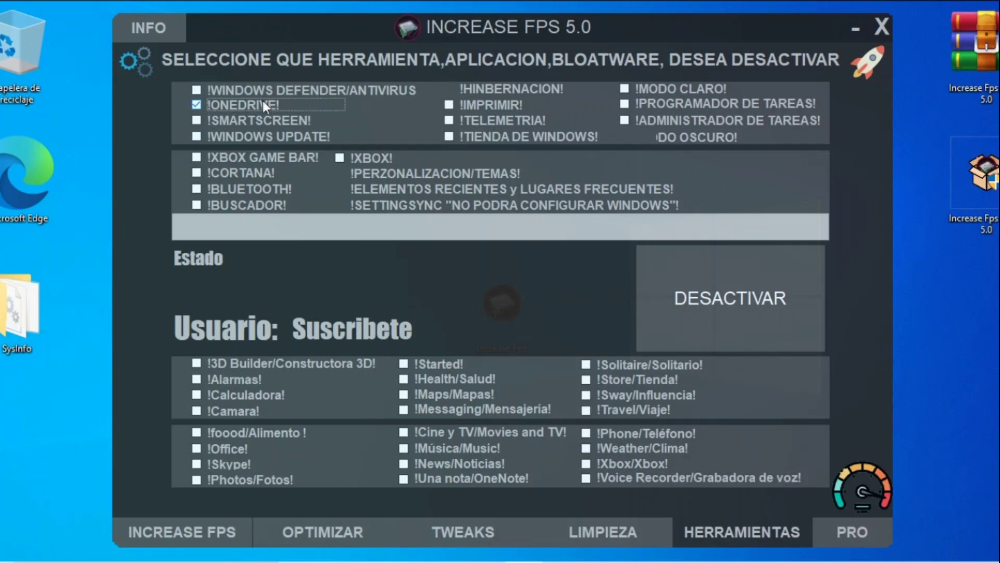
left_click(267, 96)
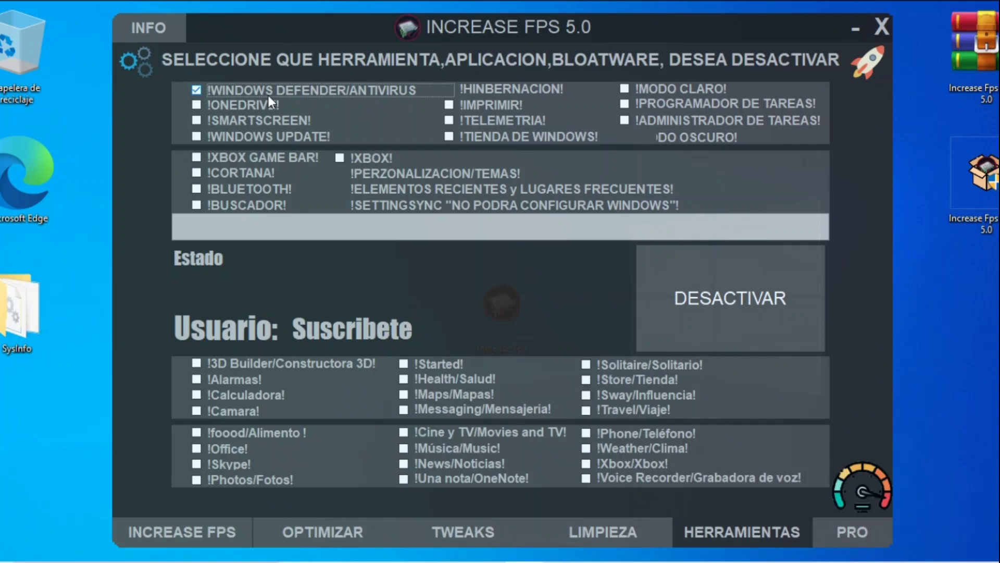
left_click(267, 96)
left_click(306, 121)
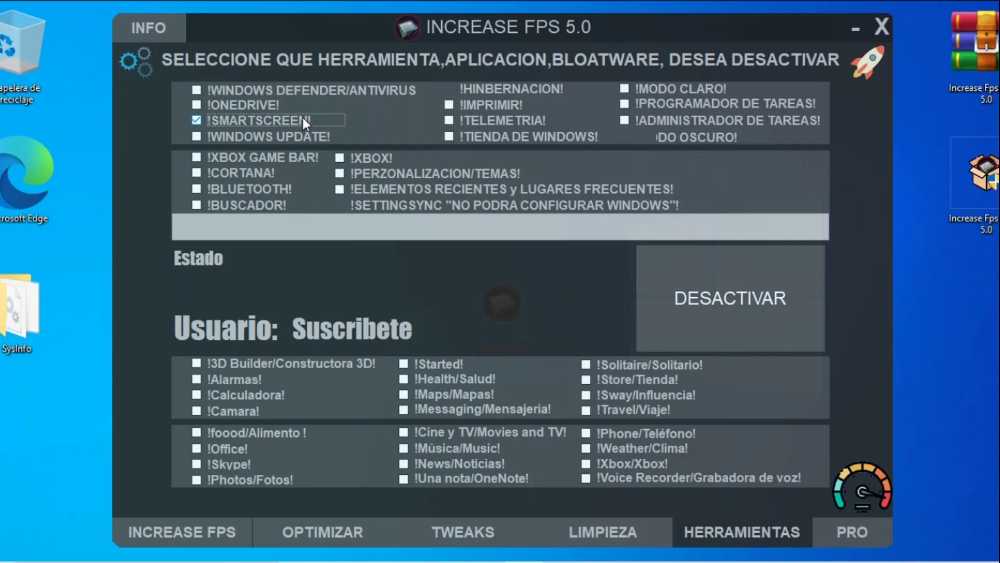
left_click(302, 117)
left_click(305, 136)
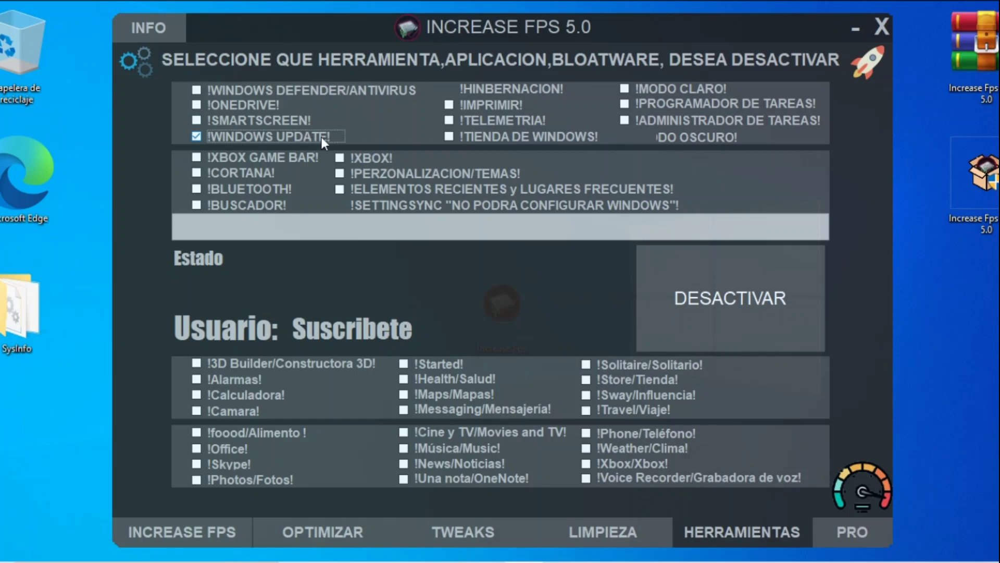
left_click(280, 131)
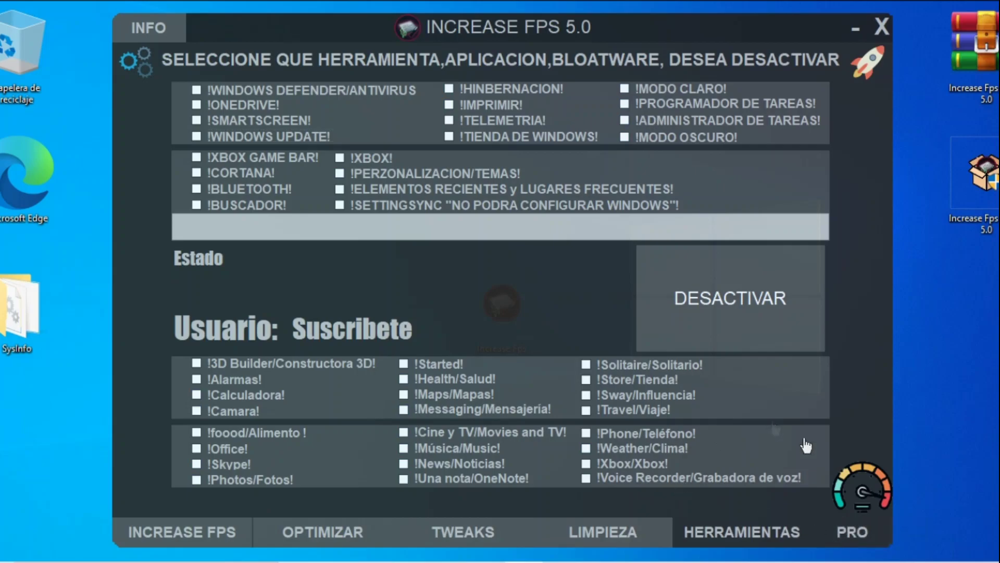
left_click(848, 535)
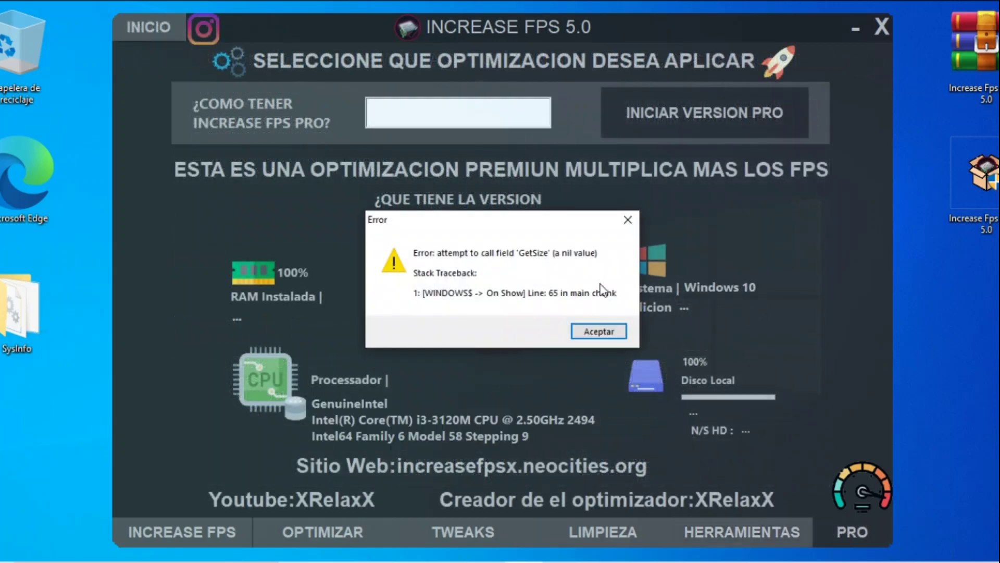
Step: Dismiss the repeated error messages and reach the PRO page describing the paid version
left_click(595, 332)
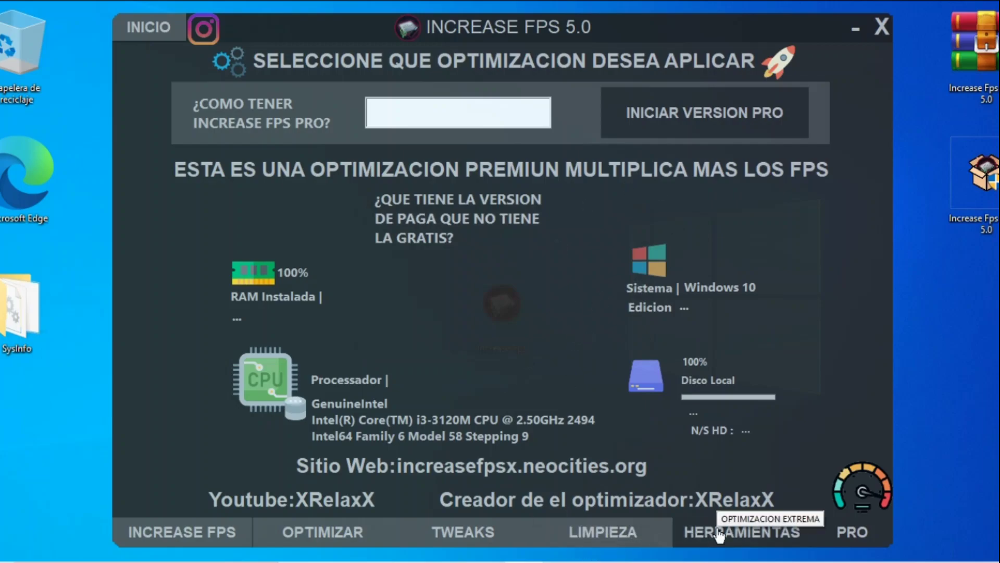
left_click(477, 534)
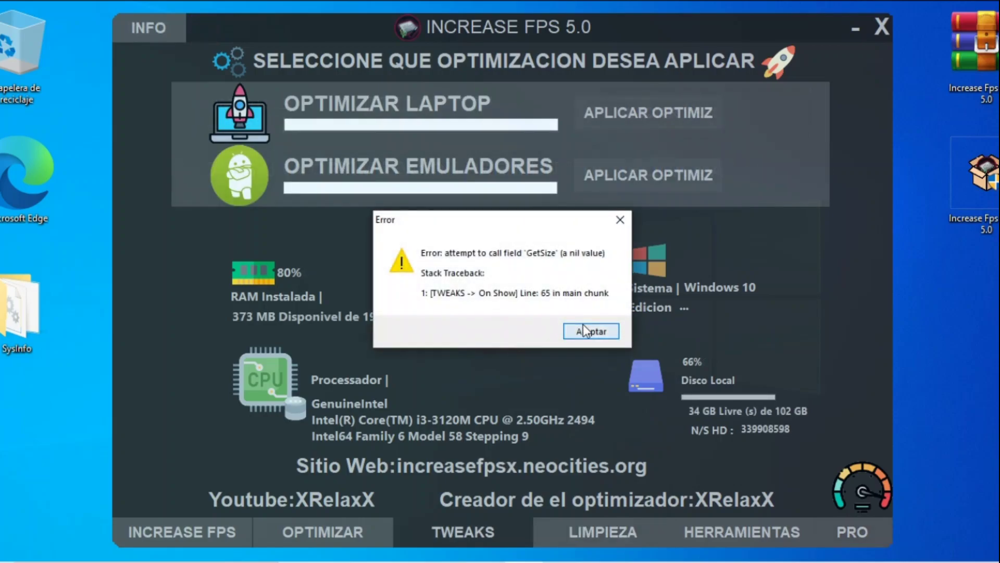
left_click(584, 330)
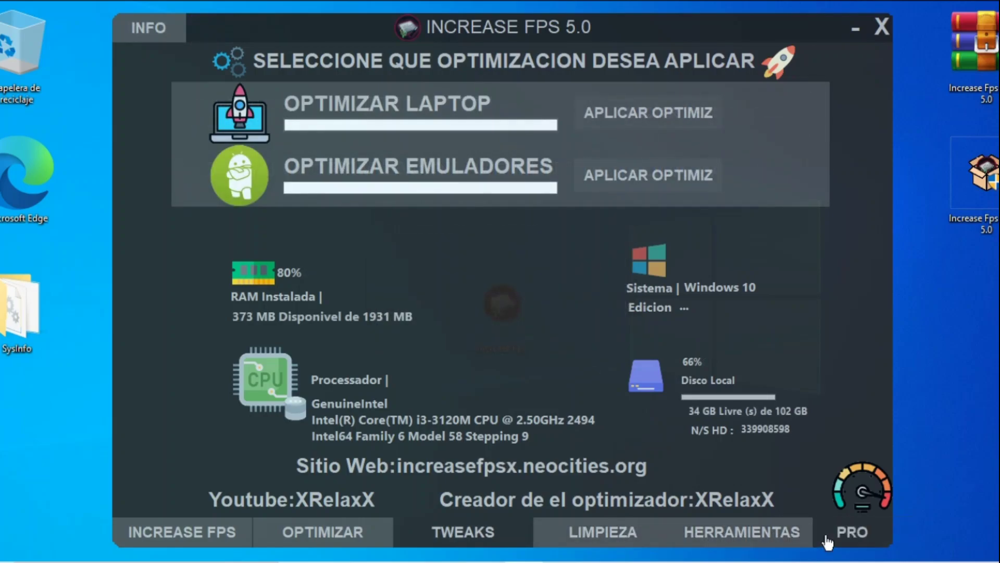
left_click(826, 535)
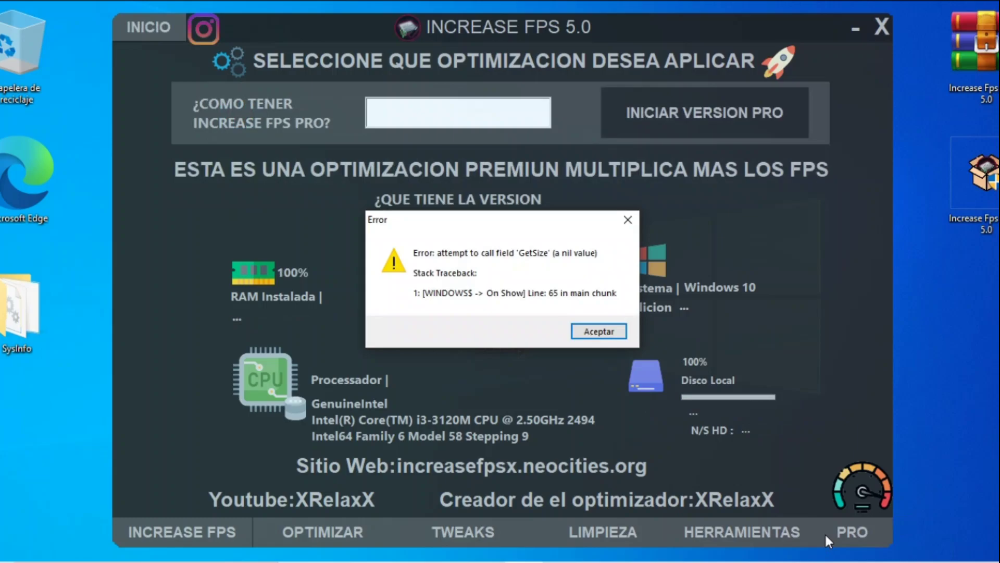
left_click(595, 331)
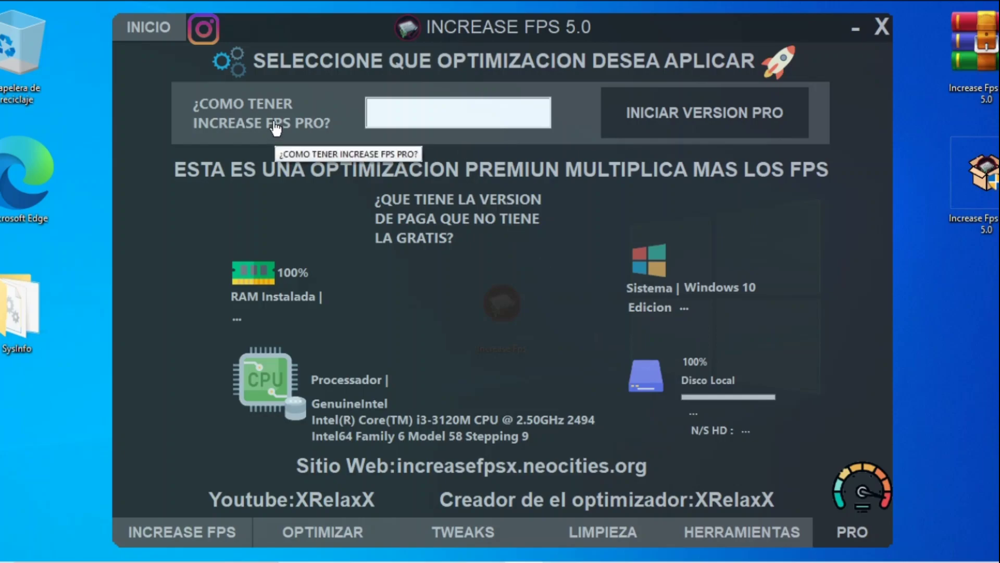
left_click(454, 237)
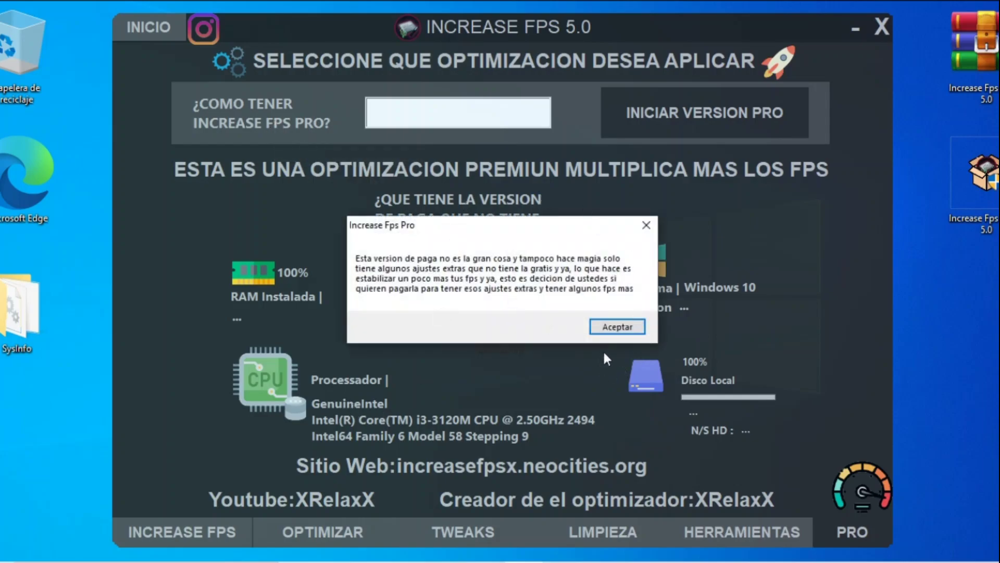
left_click(617, 326)
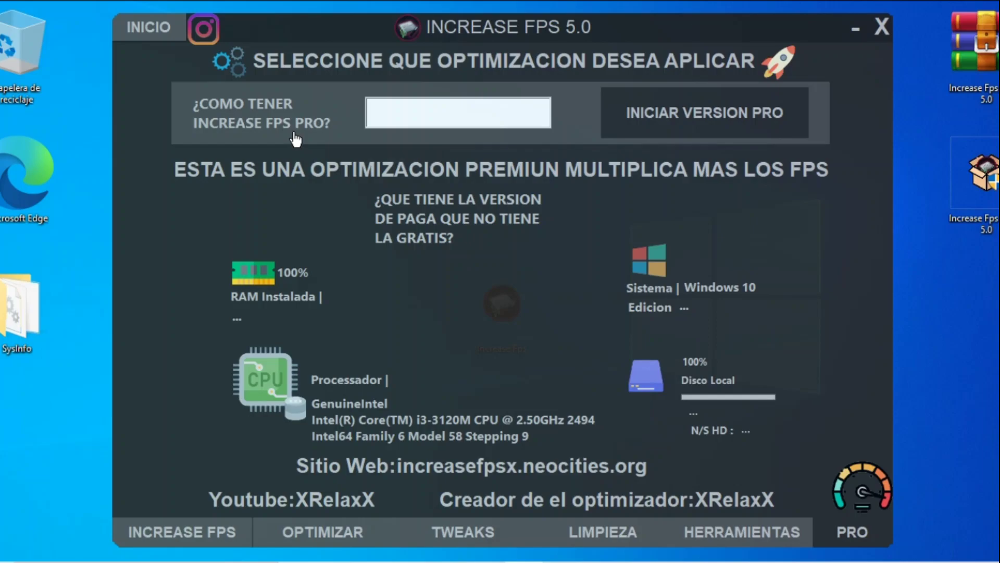
Step: Read the '¿Como tener Increase FPS Pro?' message, close the stray YouTube tab, and open Instagram
left_click(281, 120)
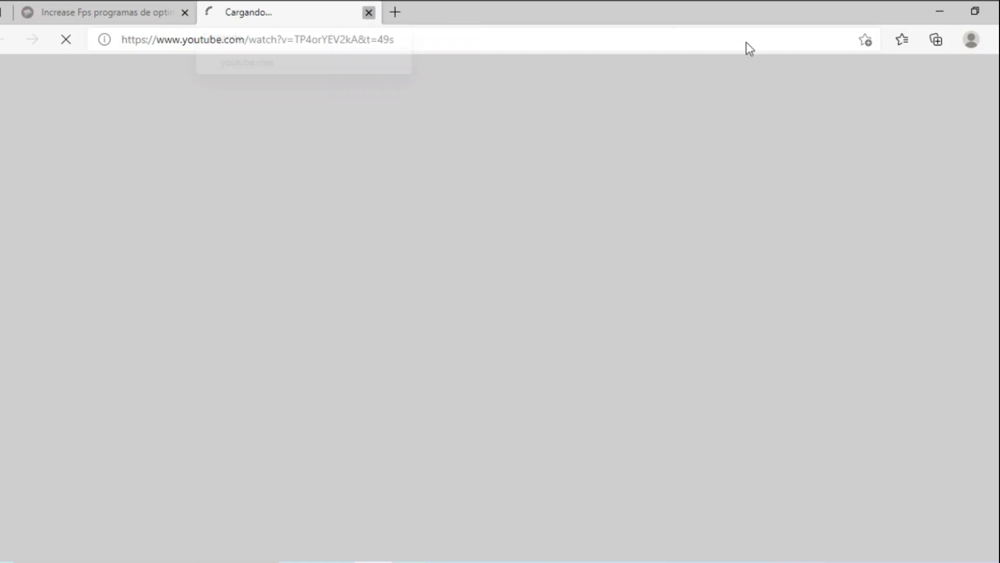
key("ctrl+w")
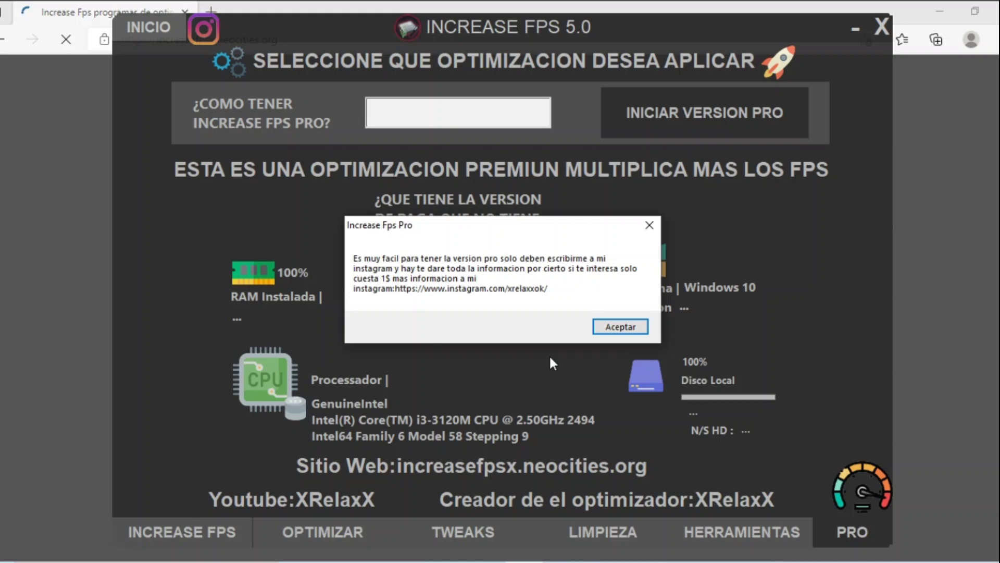
left_click(616, 331)
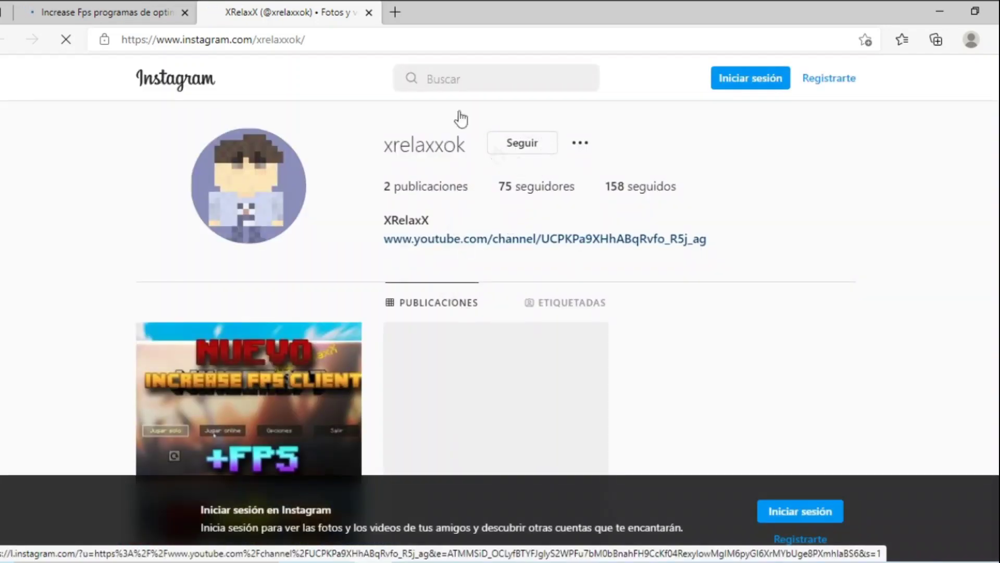
Step: Close the Instagram tab and minimize Edge to return to Increase Fps
left_click(369, 12)
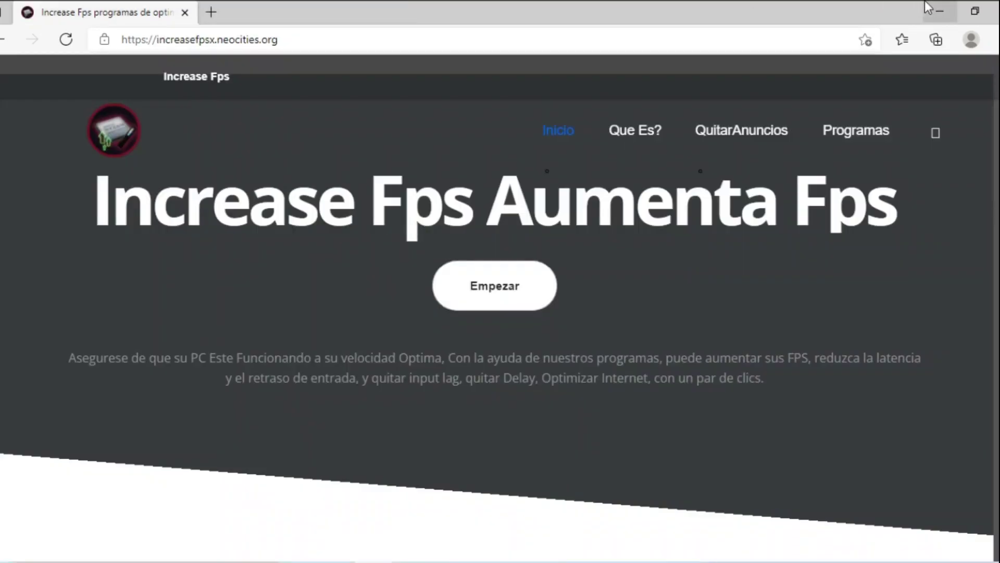
left_click(940, 11)
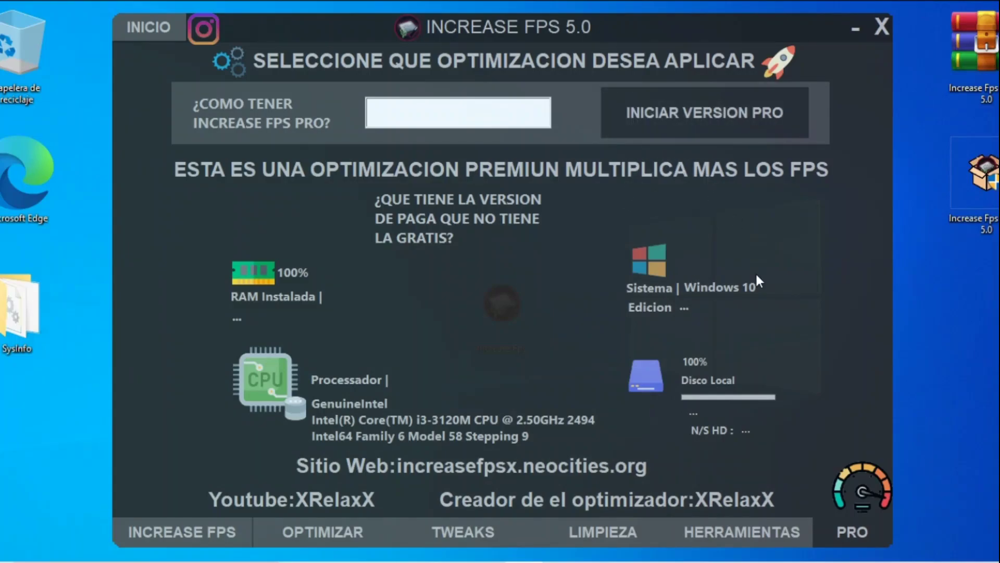
Step: Enter the PRO key, try INICIAR VERSION PRO, and dismiss the incorrect-password warning
left_click(545, 108)
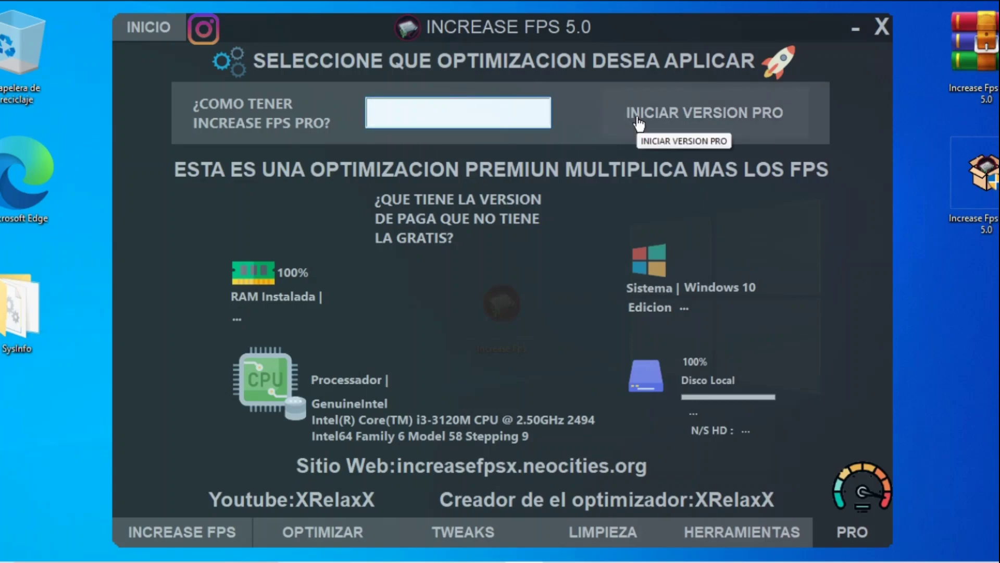
left_click(676, 112)
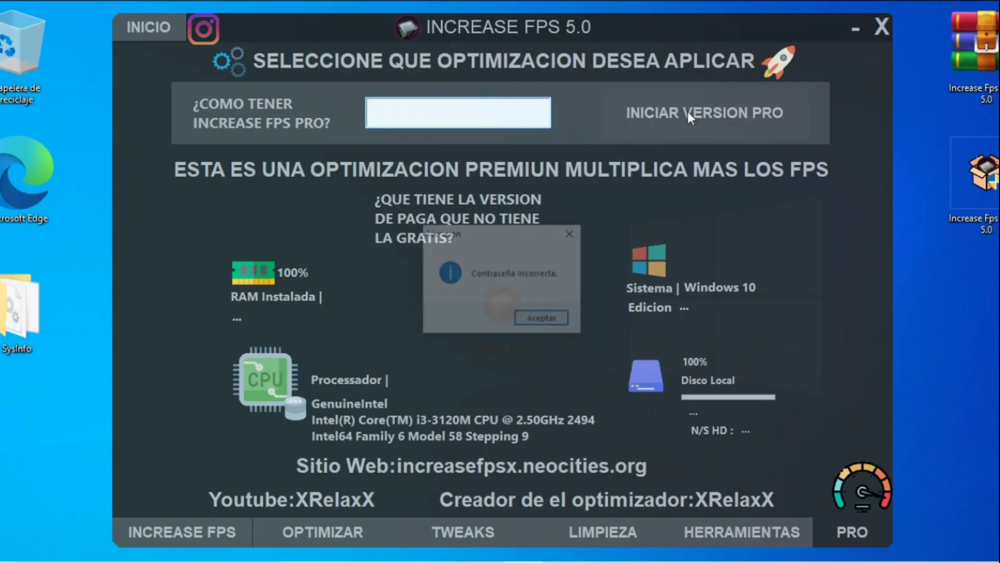
left_click(532, 324)
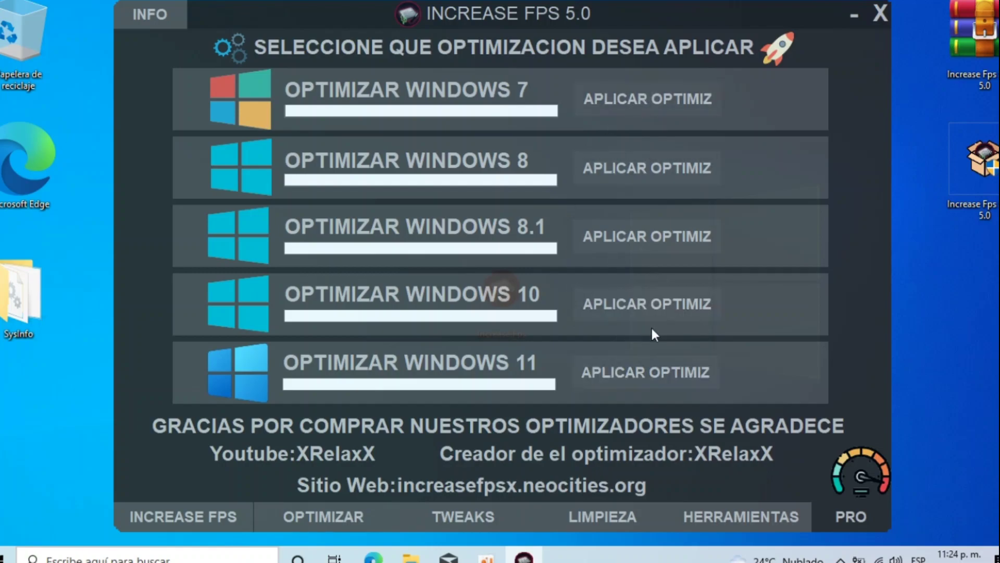
Step: Apply the Windows 10 optimization, dismiss 'Vuelve Pronto.', then start the Windows 8 optimization
left_click(655, 308)
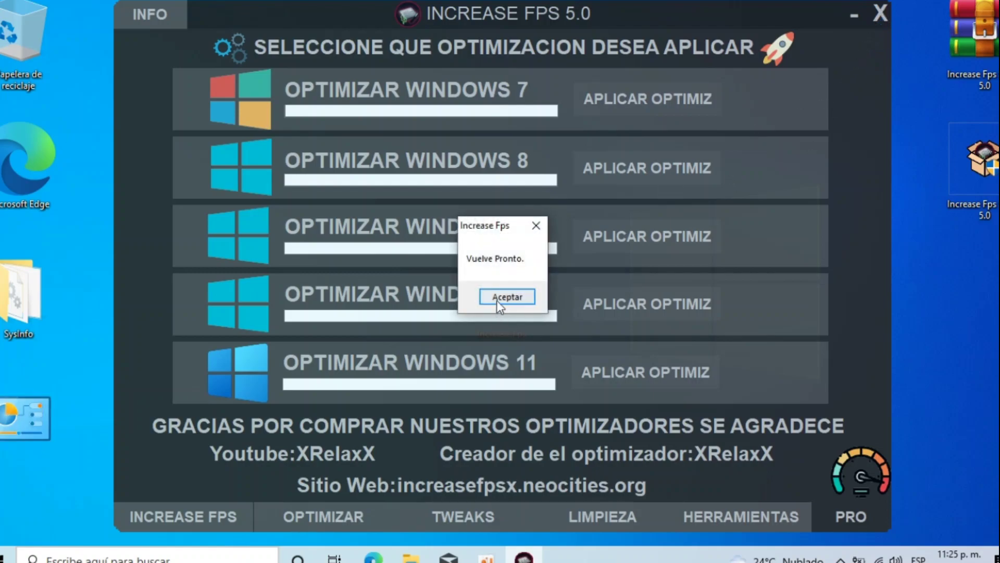
left_click(500, 297)
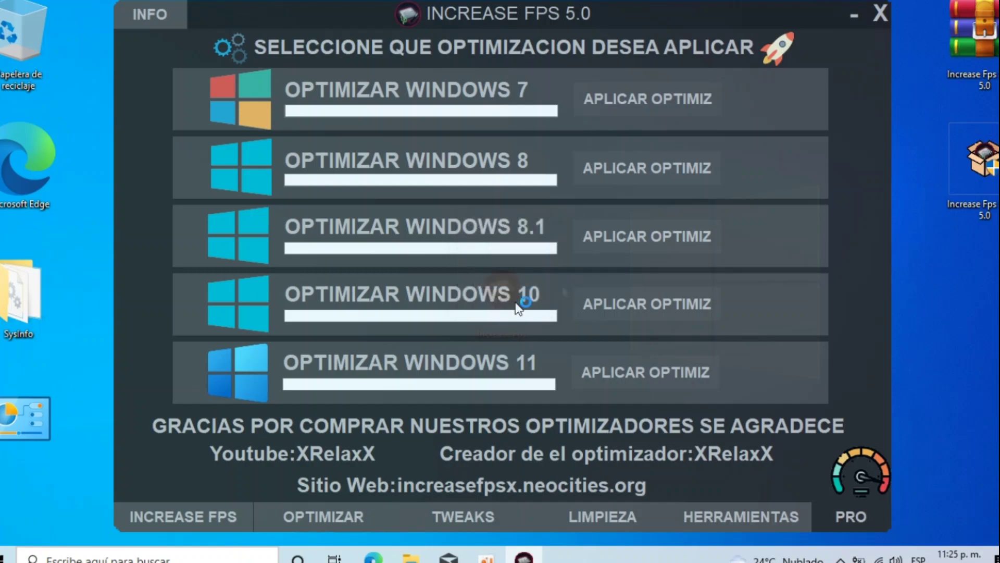
left_click(599, 176)
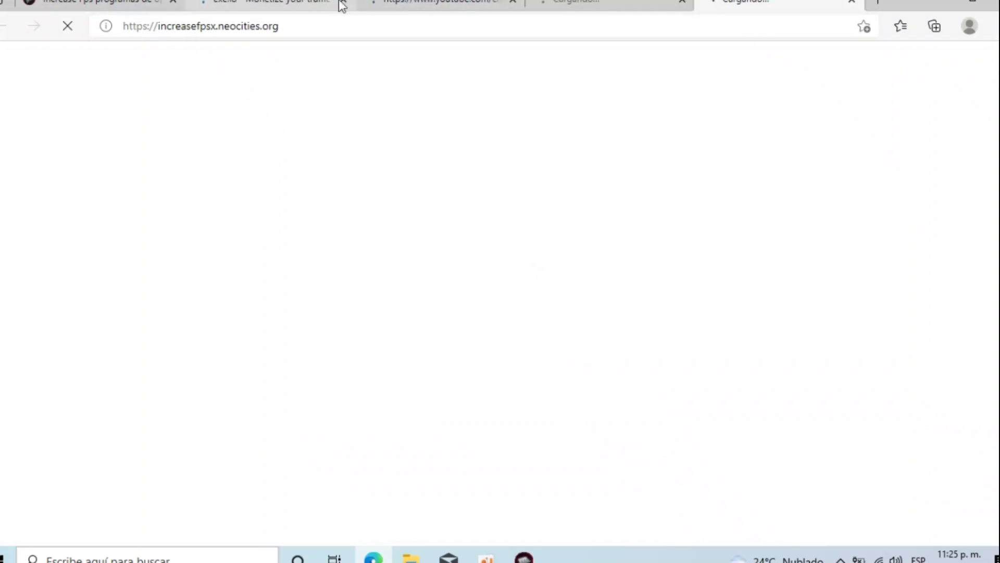
Step: Close the four pop-up ad tabs in Edge, leaving only the site tab
left_click(343, 4)
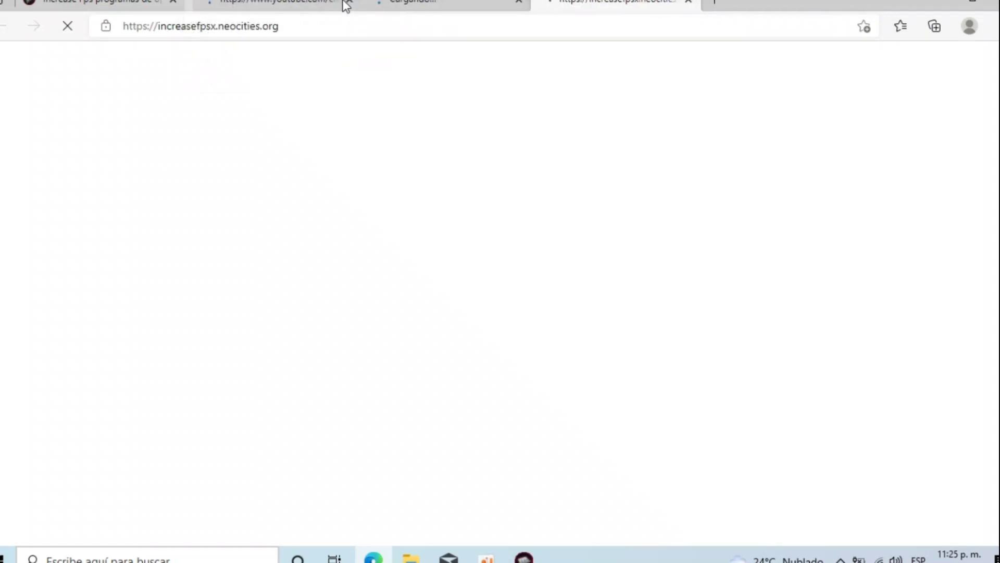
left_click(346, 4)
left_click(345, 5)
left_click(345, 4)
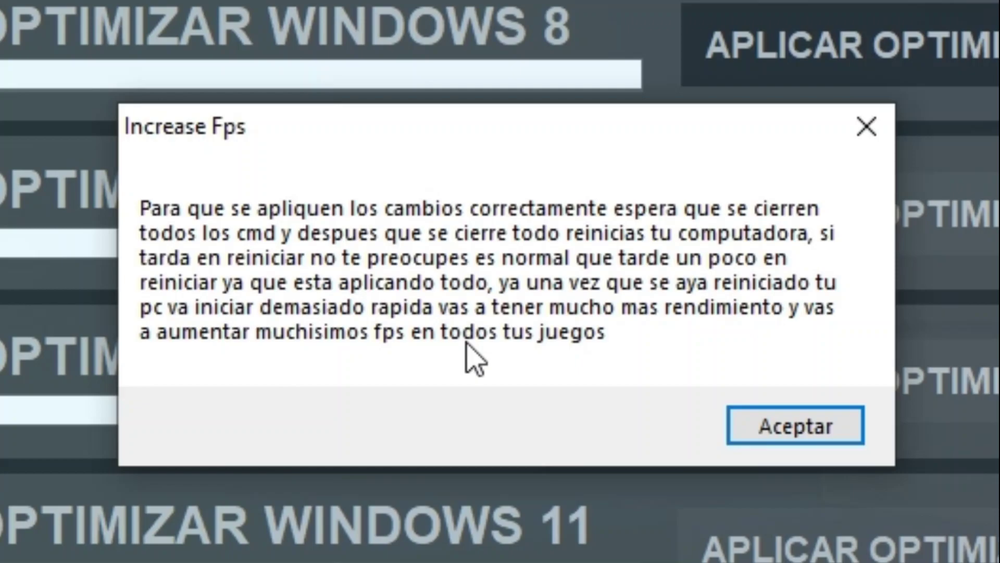
Step: Dismiss the restart notice and run the Procesador, Internet and Windows optimizations
left_click(792, 425)
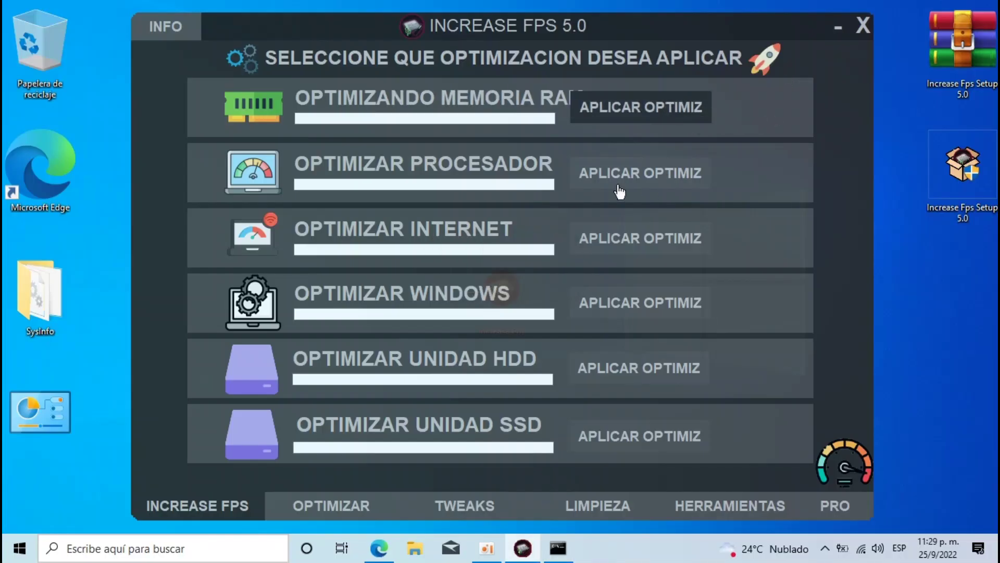
left_click(619, 192)
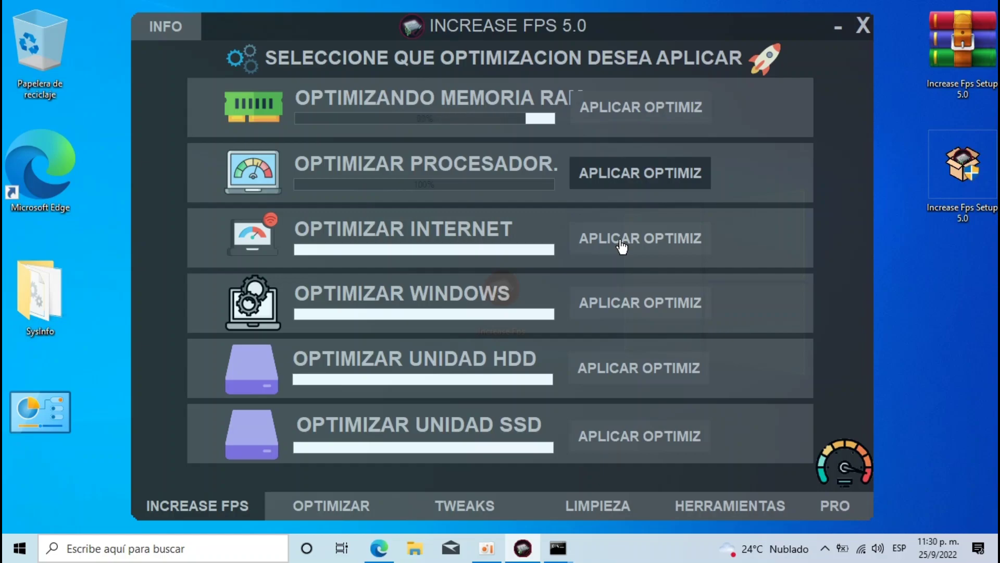
left_click(623, 245)
key("Return")
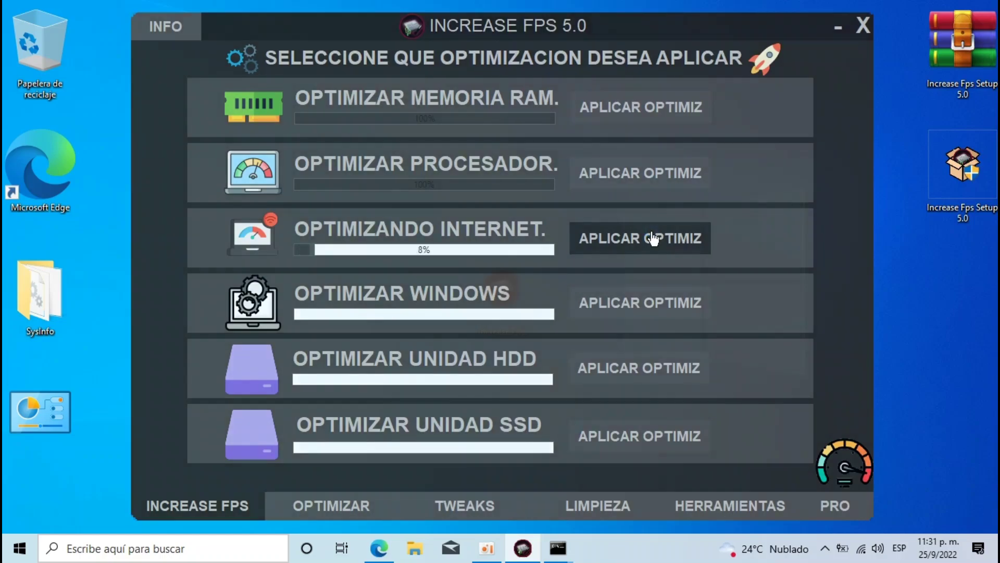
left_click(615, 306)
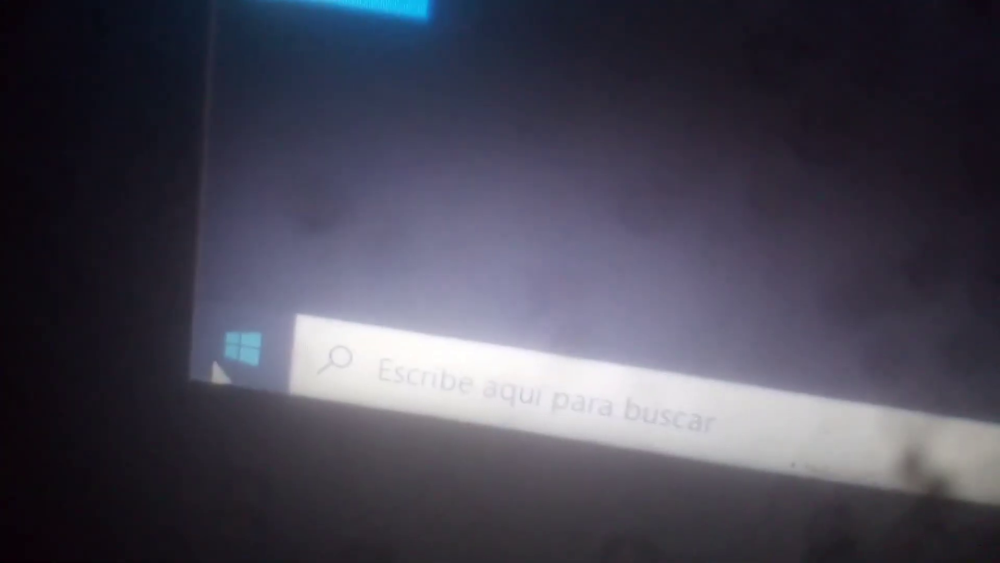
right_click(208, 313)
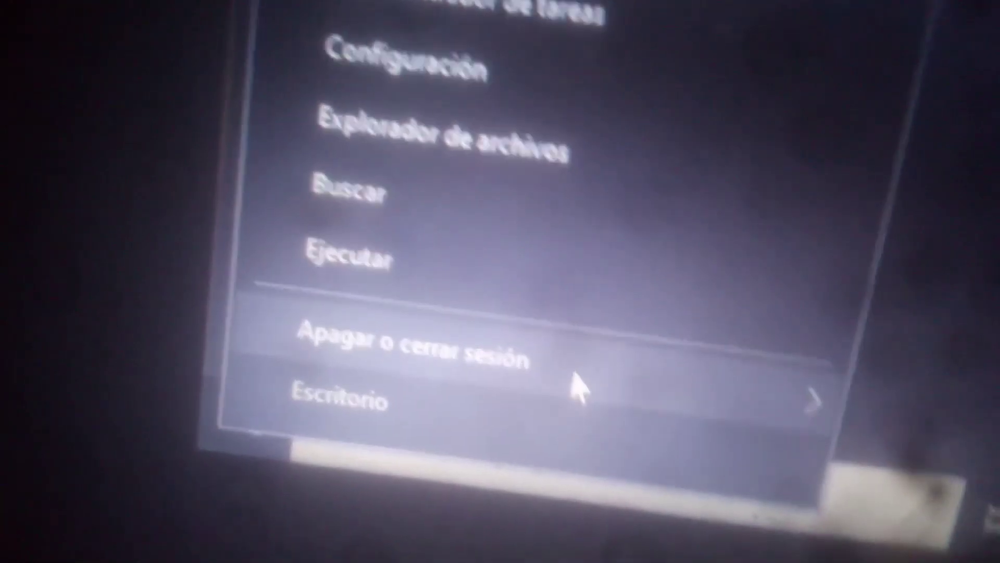
Step: Restart Windows from the Start menu's 'Apagar o cerrar sesión' > 'Reiniciar' to apply the optimizations
mouse_move(678, 333)
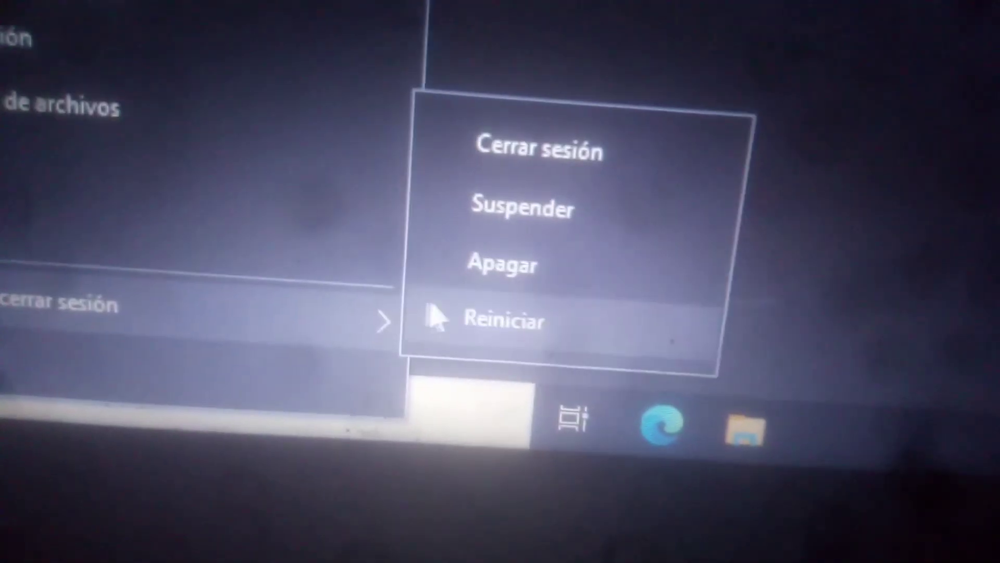
left_click(643, 333)
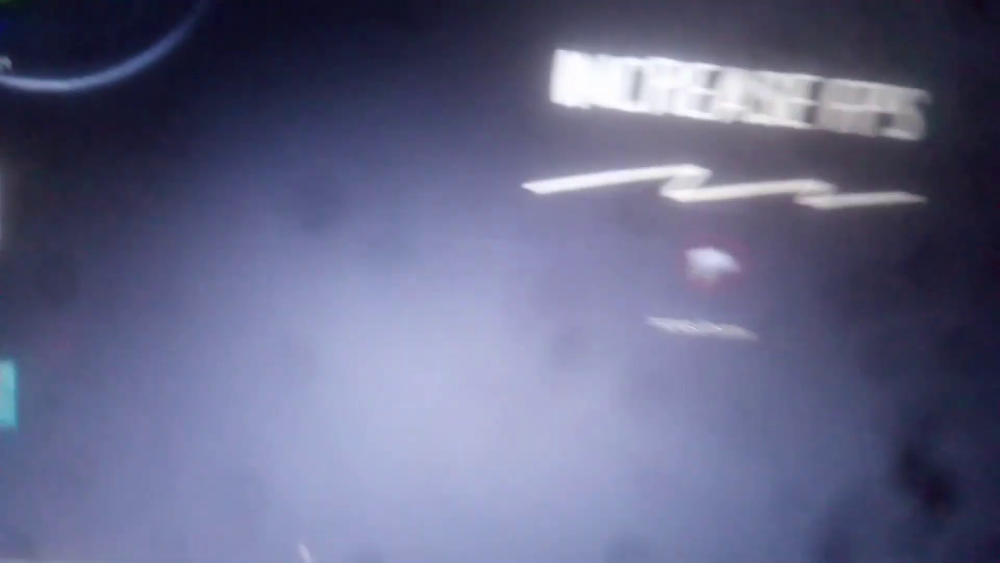
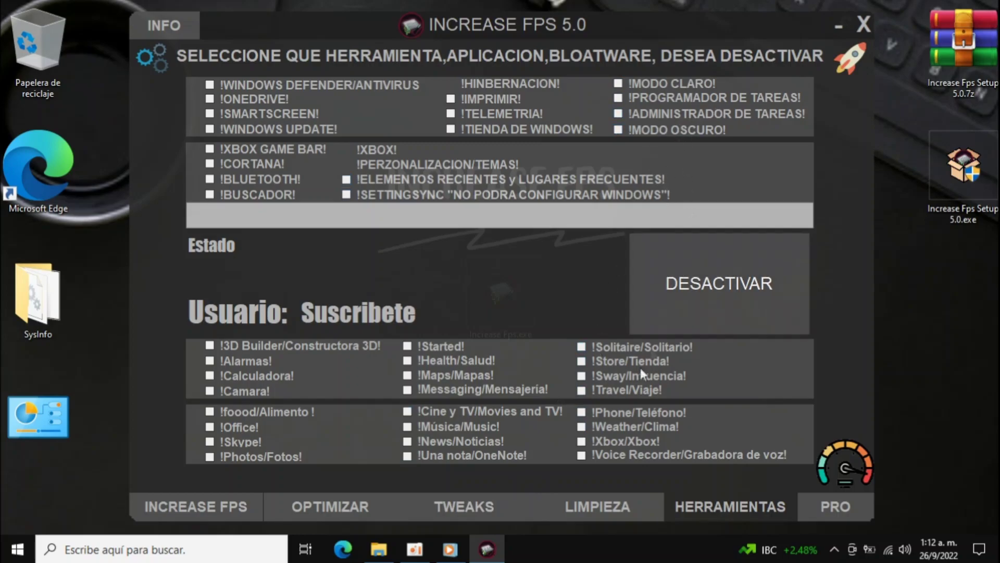
Step: Open Task Manager from the taskbar menu, then minimize it
right_click(607, 549)
left_click(698, 488)
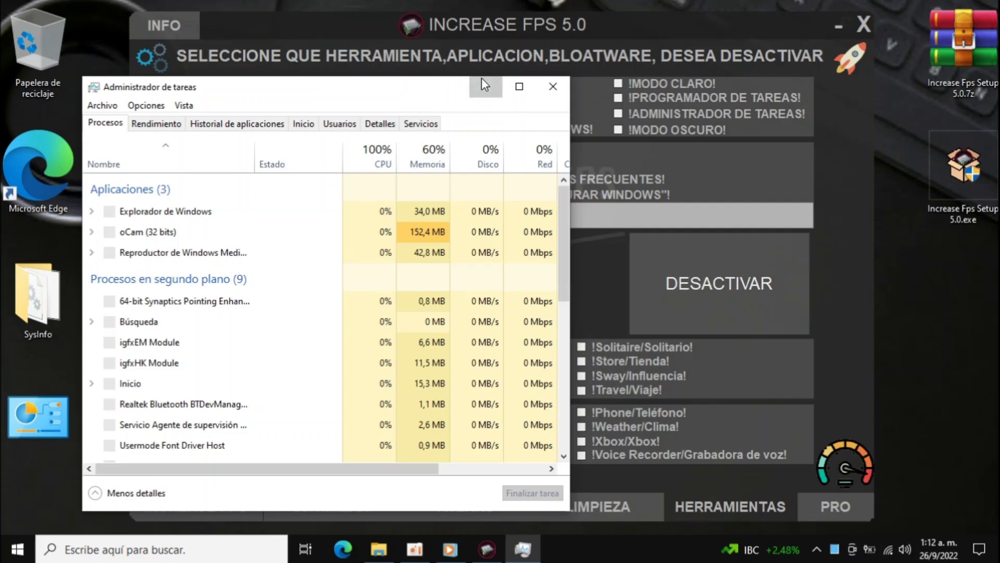
left_click(483, 85)
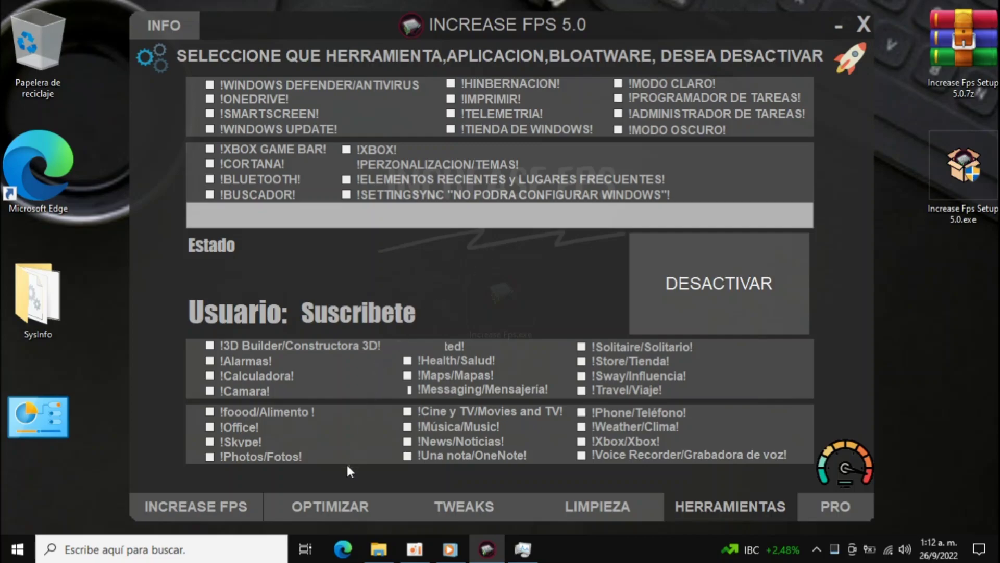
Step: Switch Increase FPS to the OPTIMIZAR page and bring the Media Player recording to the front
left_click(356, 511)
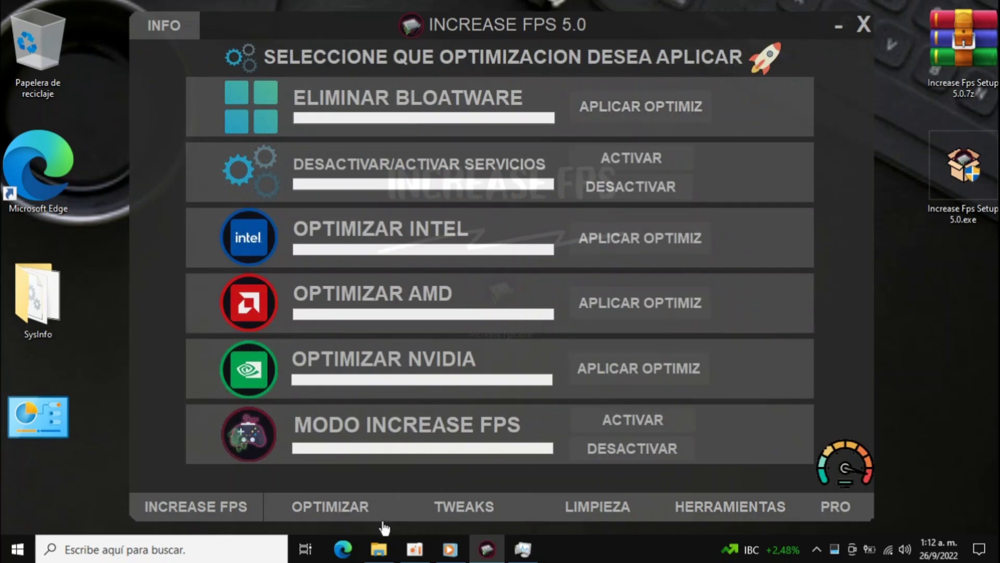
mouse_move(450, 549)
left_click(446, 464)
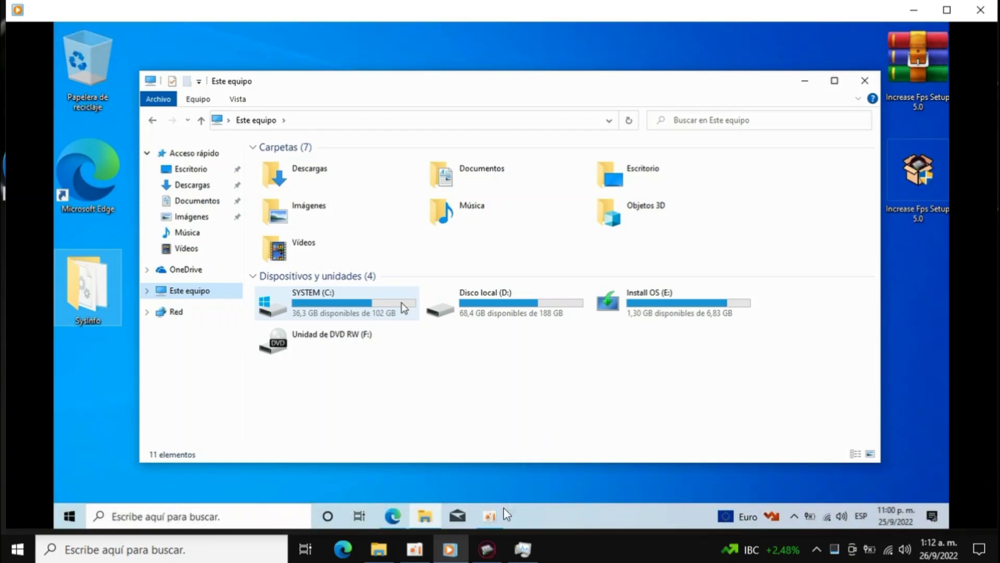
Step: Open the LIMPIEZA page, accept its warning, decline the quick clean, and minimize Increase FPS
left_click(487, 549)
left_click(616, 519)
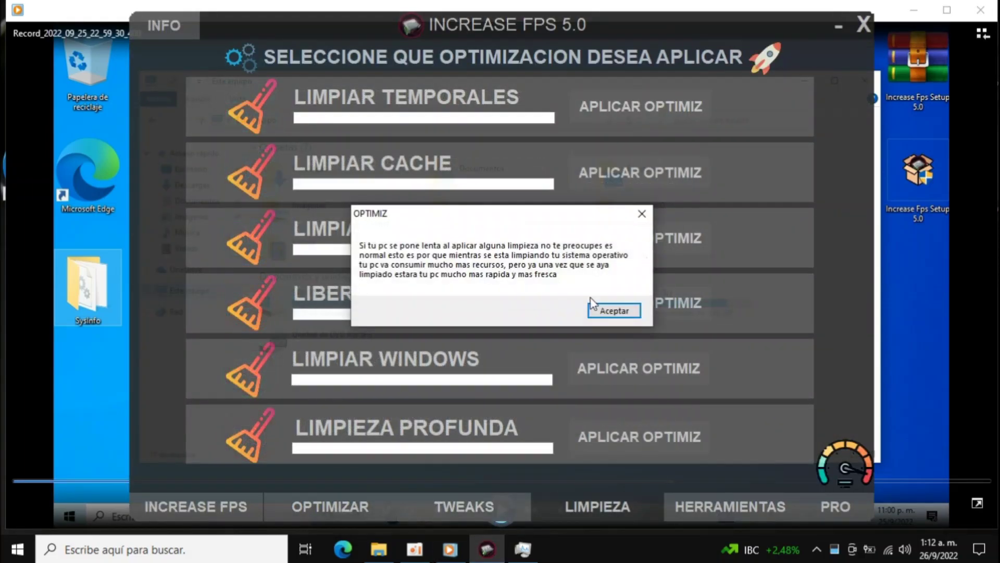
left_click(592, 310)
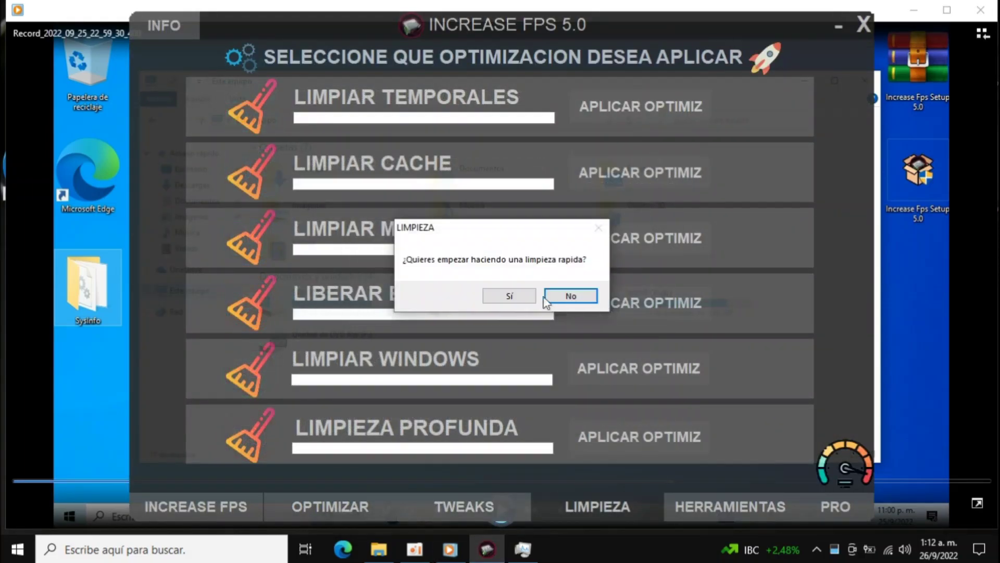
left_click(587, 296)
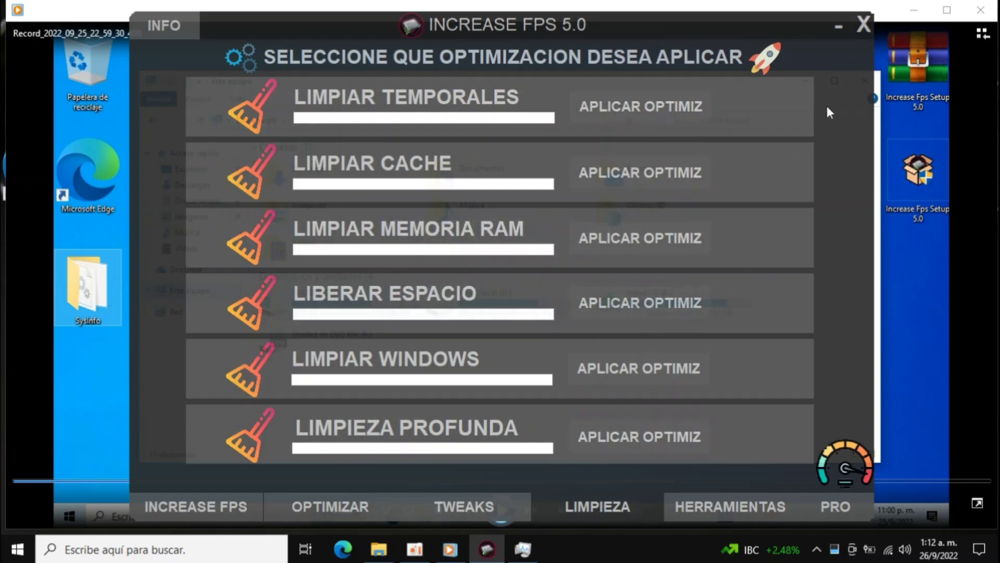
left_click(838, 25)
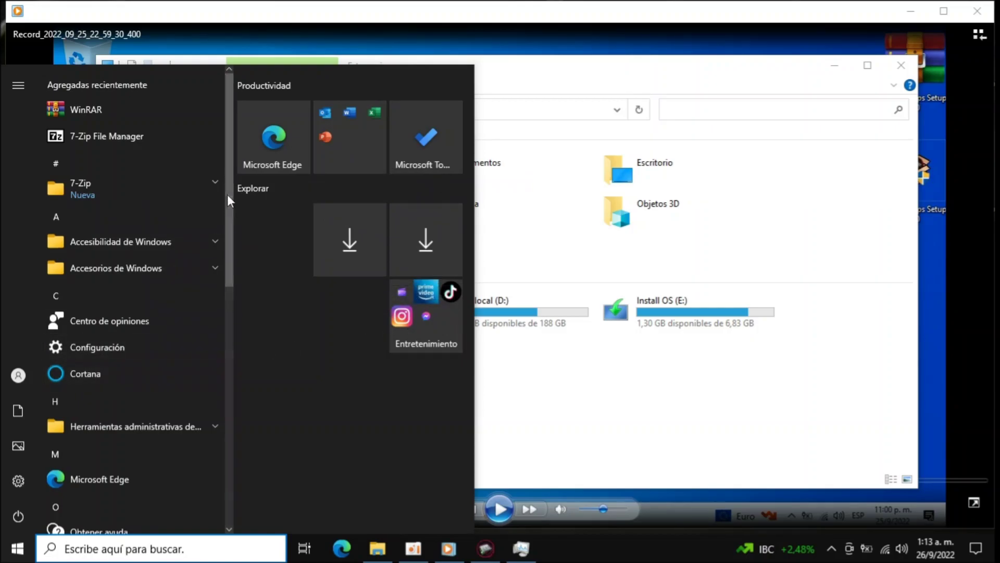
Step: Restore Increase FPS and tick the !BUSCADOR! option on the HERRAMIENTAS page
left_click(3, 554)
left_click(3, 555)
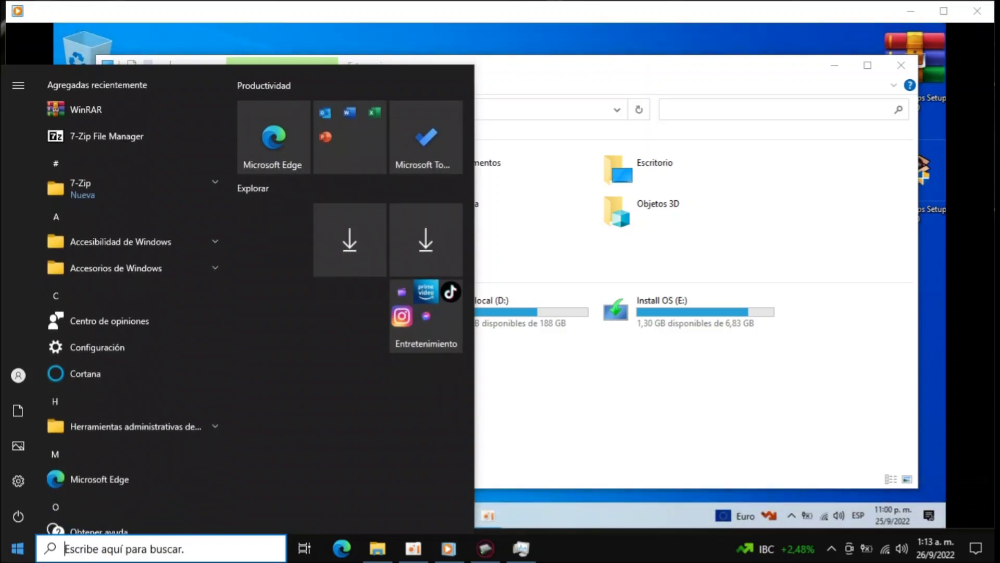
left_click(176, 553)
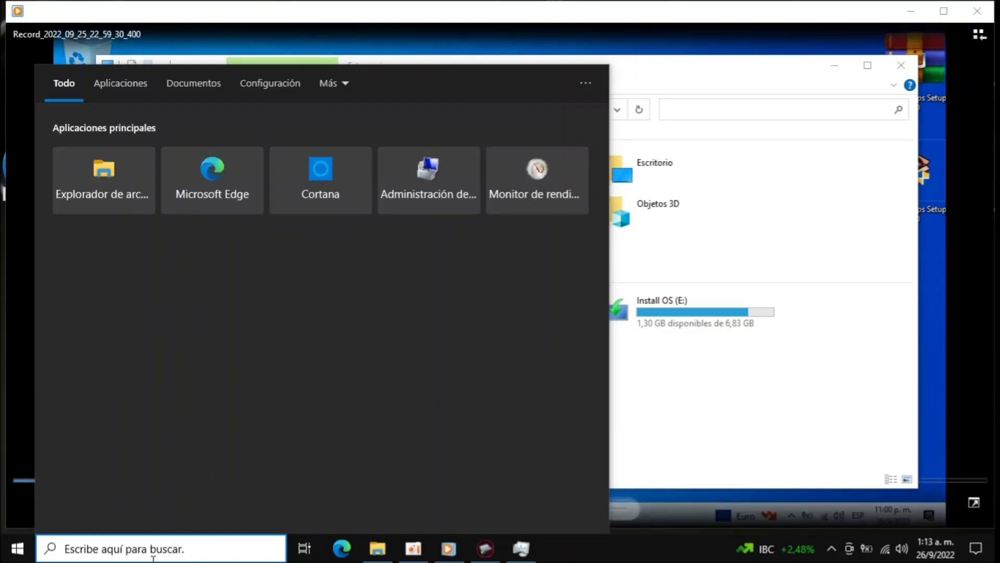
left_click(499, 558)
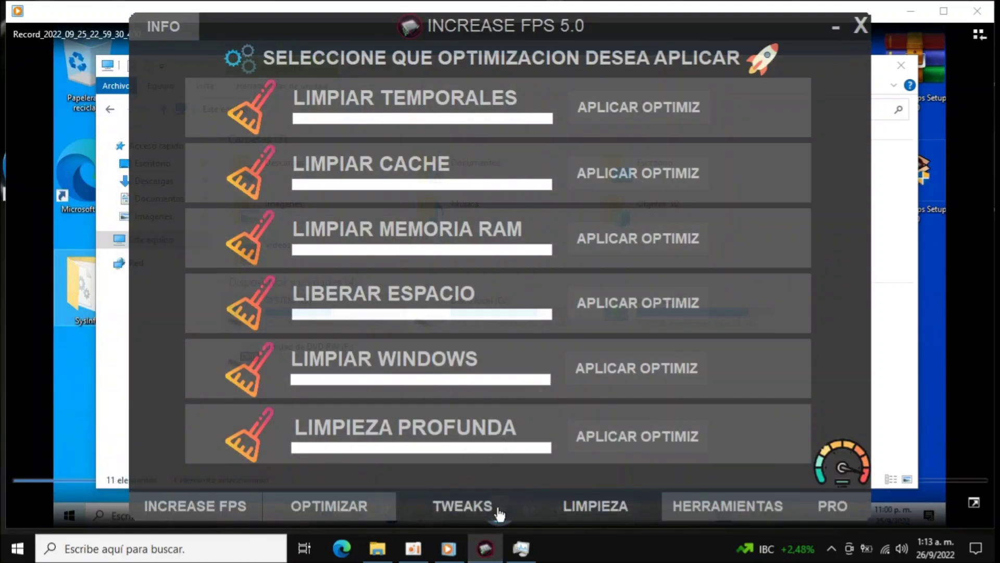
left_click(705, 510)
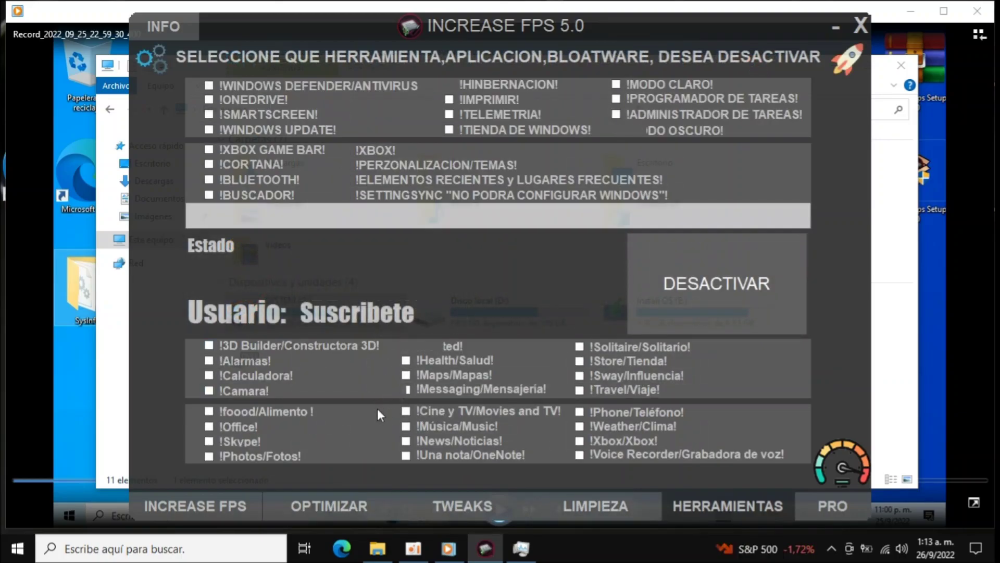
left_click(211, 195)
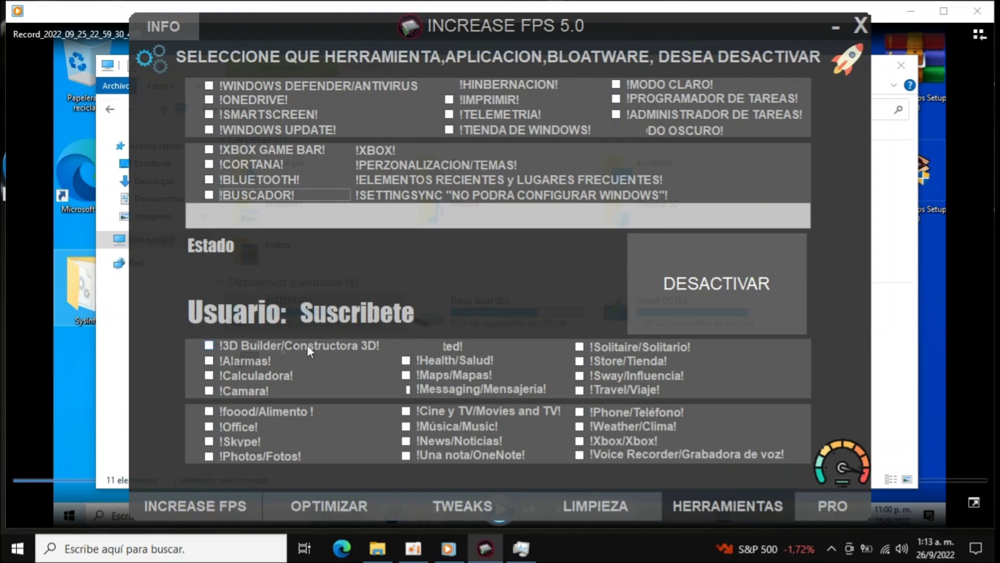
Step: Check the Windows search panel, close it with Esc, and minimize Increase FPS
left_click(179, 550)
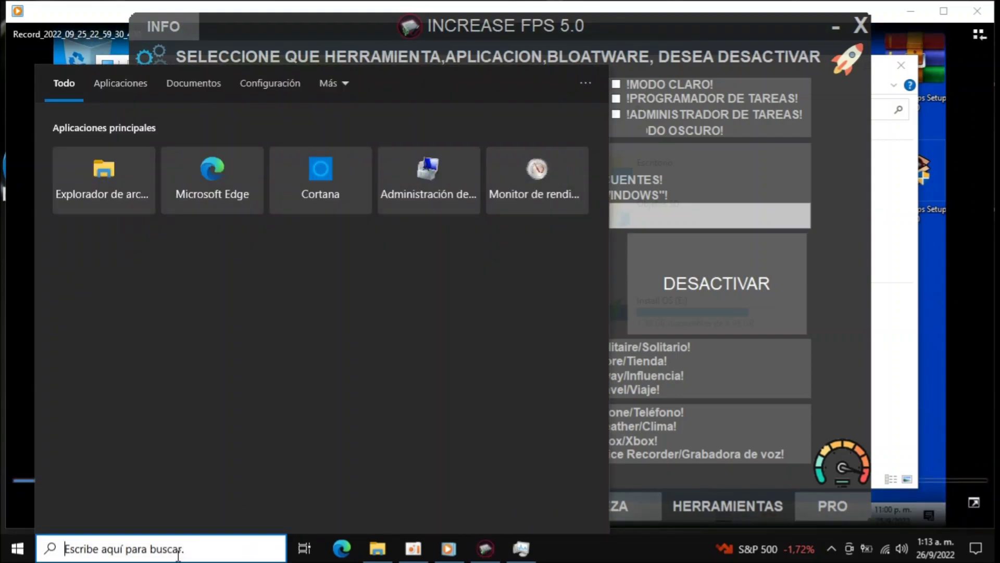
key("Escape")
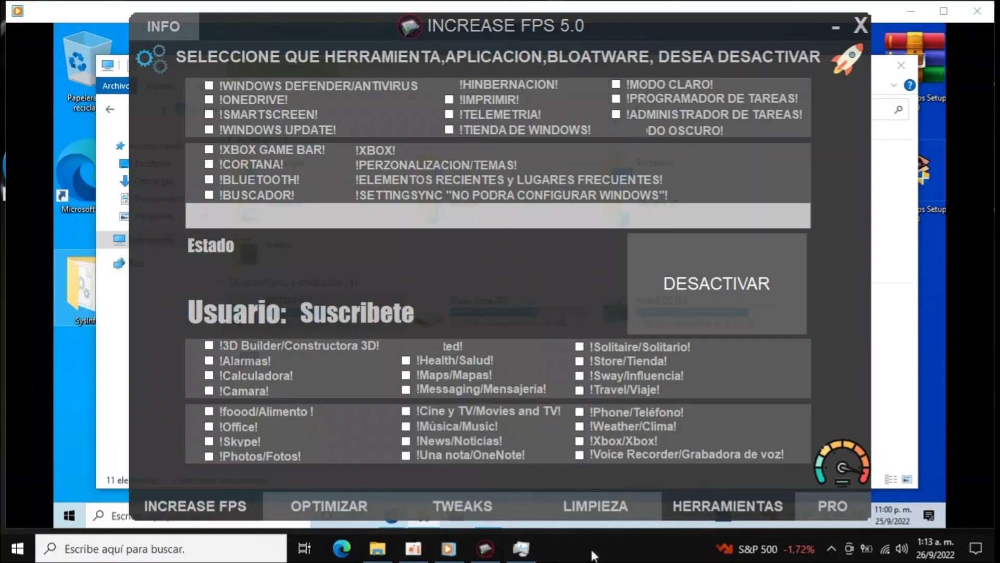
left_click(834, 27)
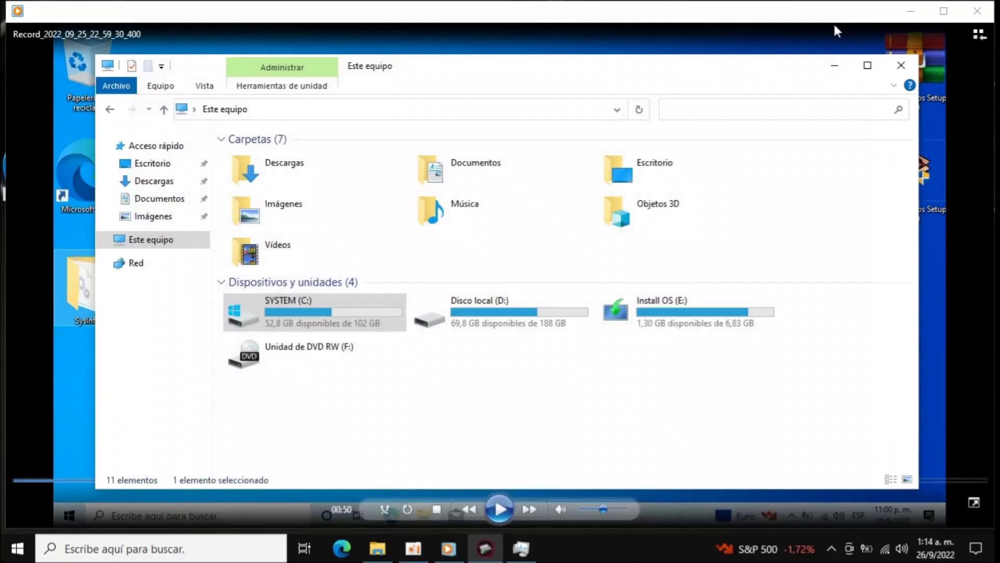
Step: Close the video player, File Explorer and the Increase FPS window
left_click(969, 12)
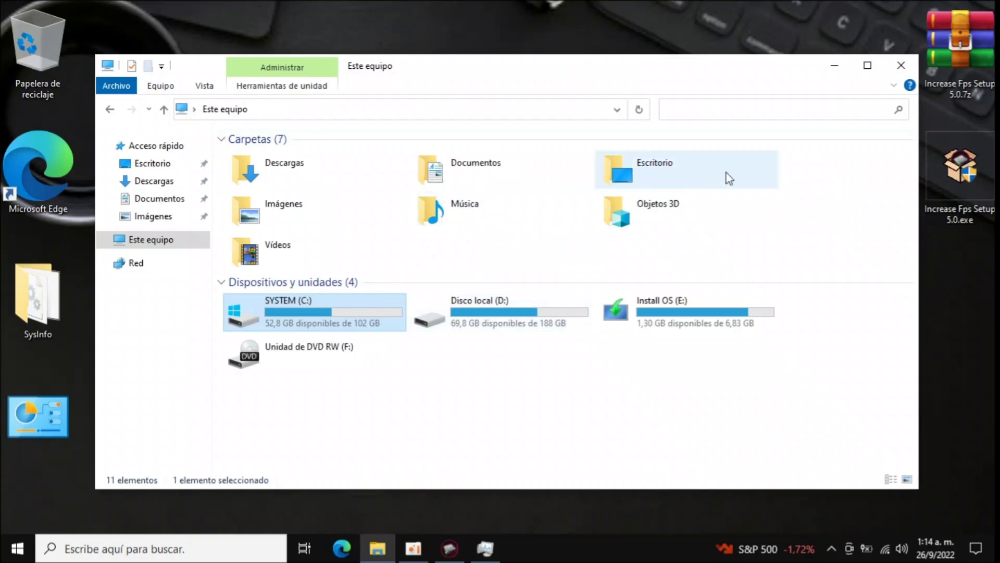
left_click(901, 65)
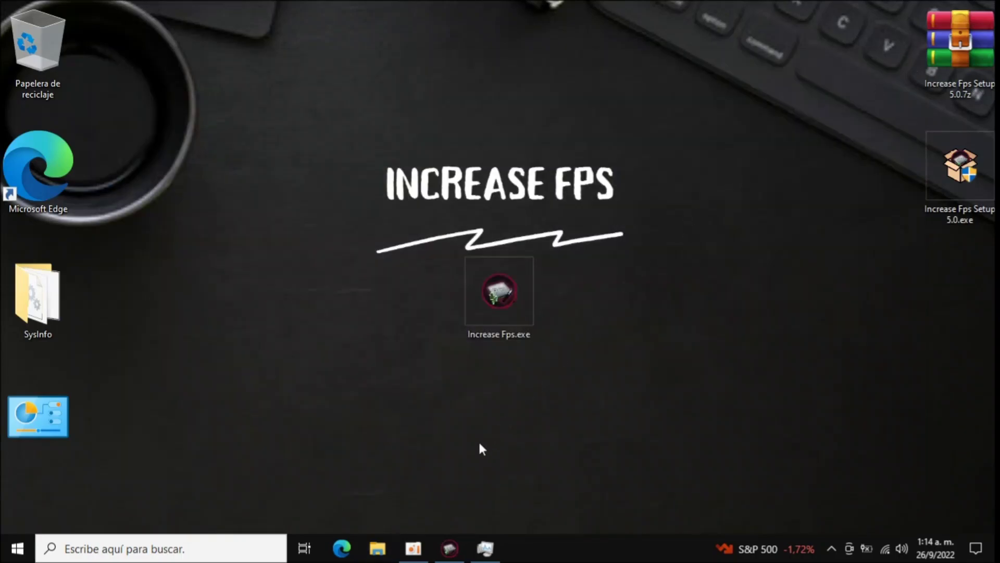
left_click(449, 548)
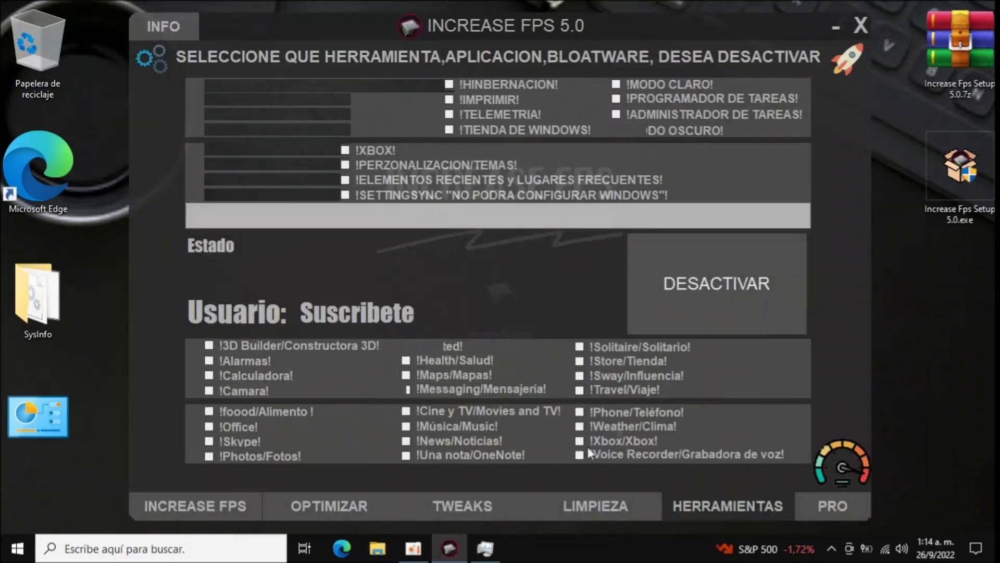
mouse_move(449, 547)
left_click(500, 432)
mouse_move(502, 545)
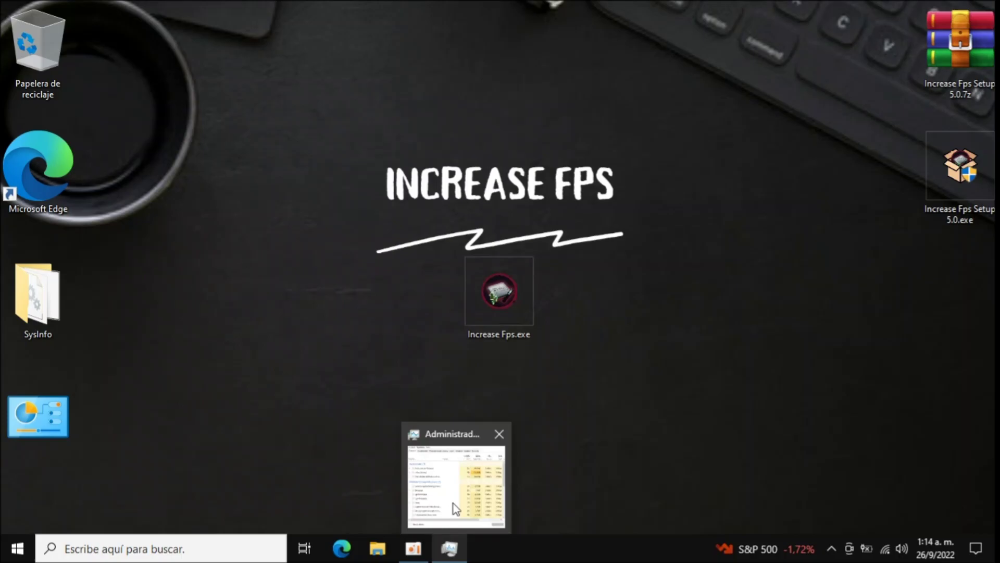
Step: Restore Task Manager on its Rendimiento tab and nudge the window up and right
left_click(453, 504)
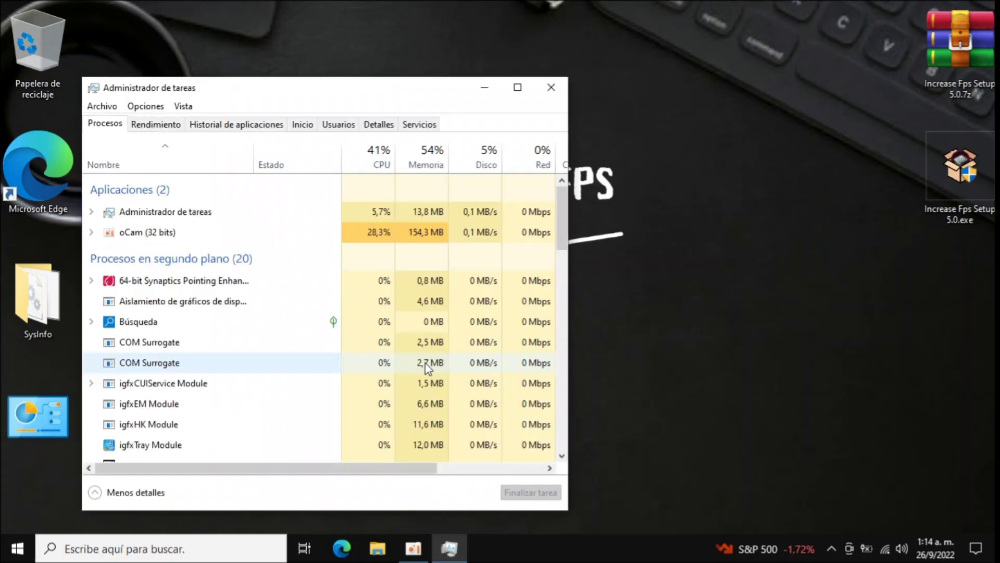
left_click(149, 121)
left_click_drag(310, 96, 351, 73)
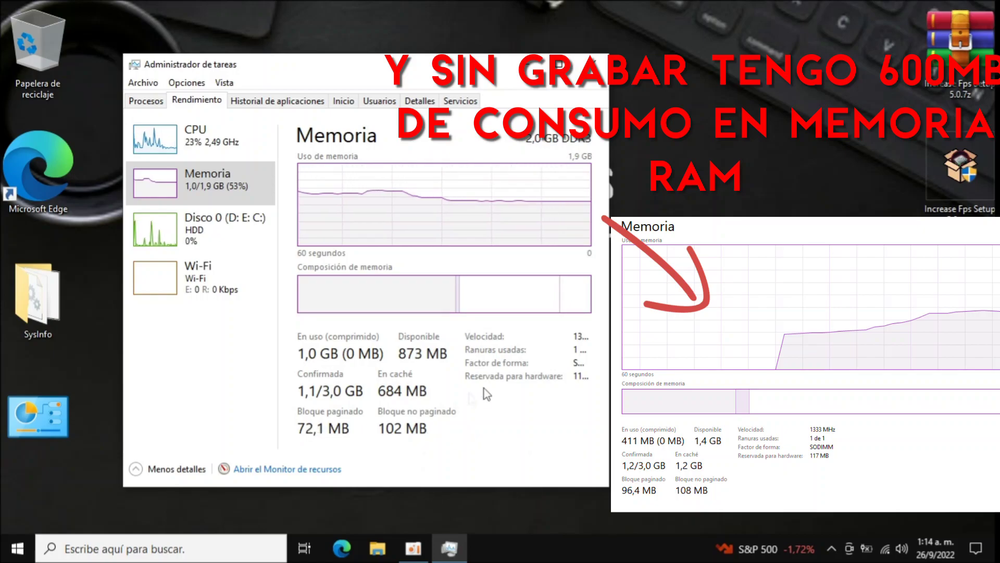
Step: Switch between the CPU, Memoria and Disco 0 graphs, then close Task Manager
left_click(203, 138)
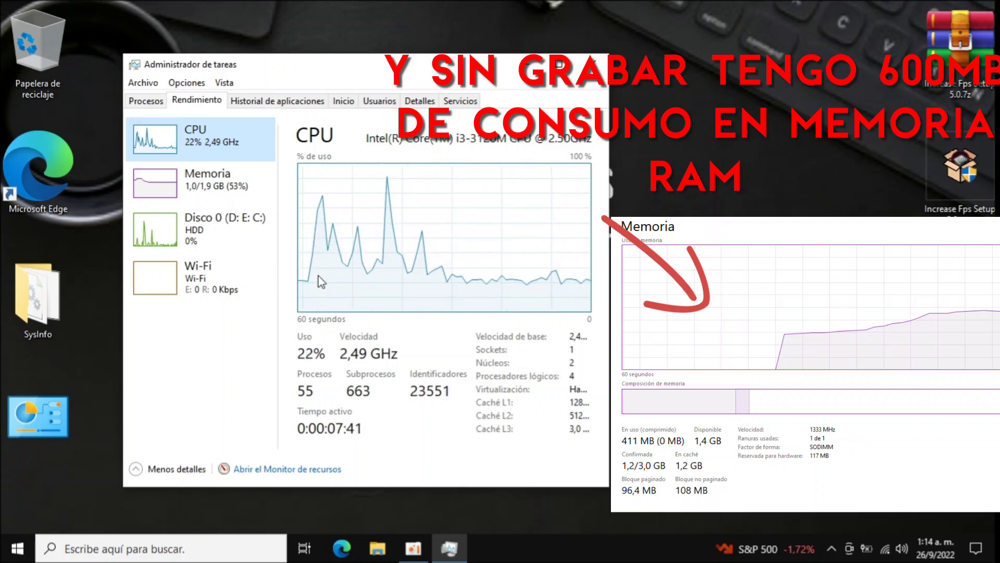
left_click(227, 201)
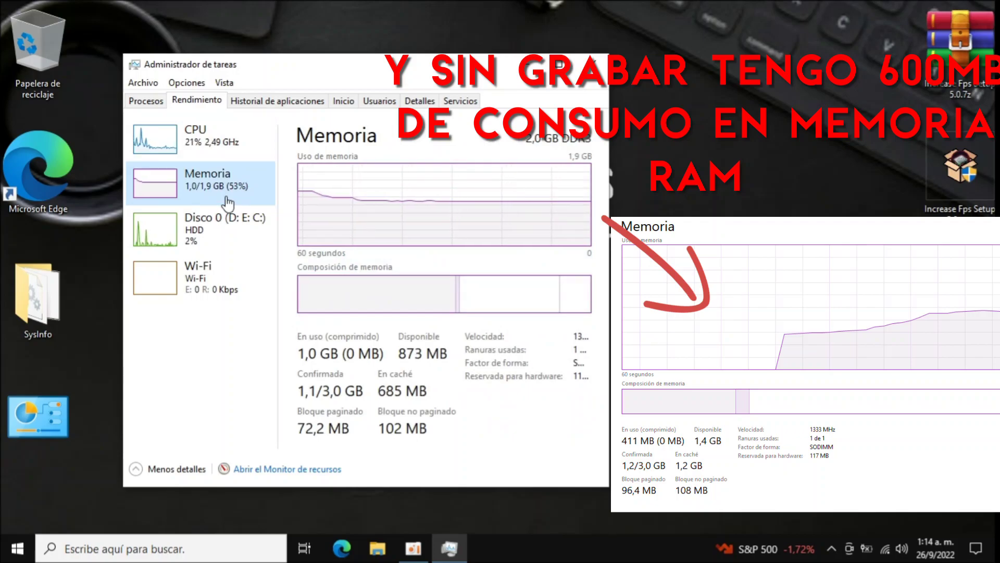
left_click(229, 150)
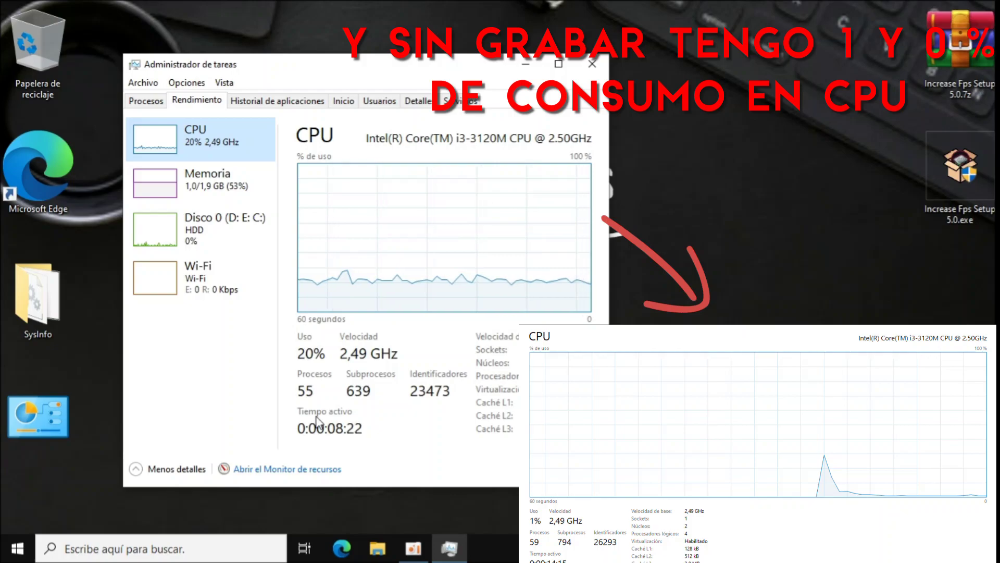
left_click(198, 229)
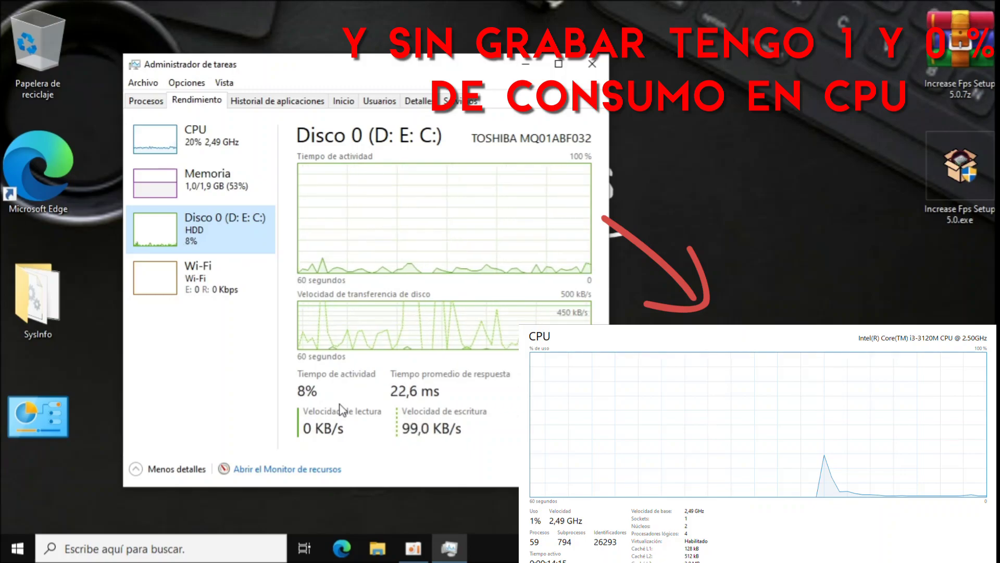
left_click(225, 180)
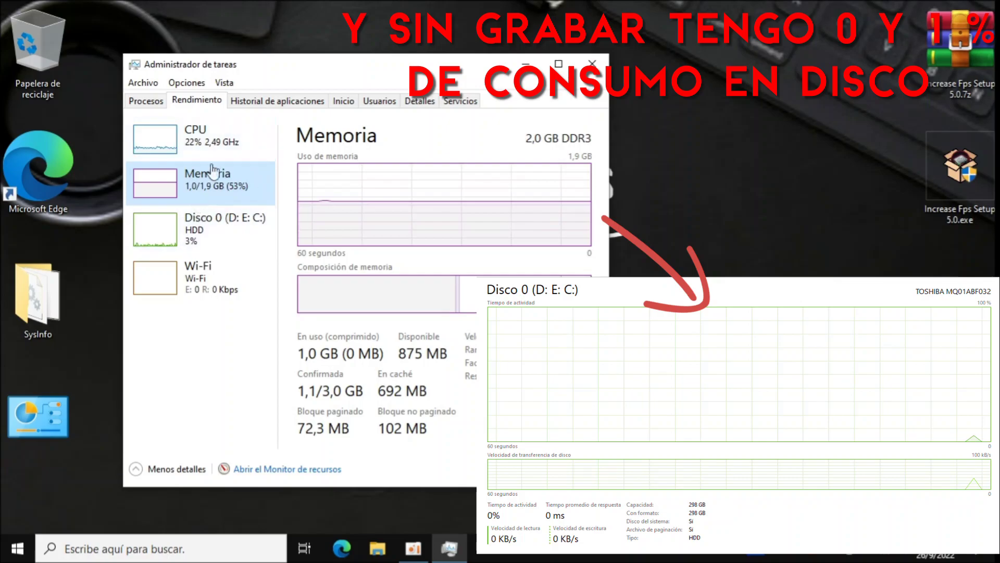
left_click(244, 231)
left_click(261, 149)
left_click(248, 186)
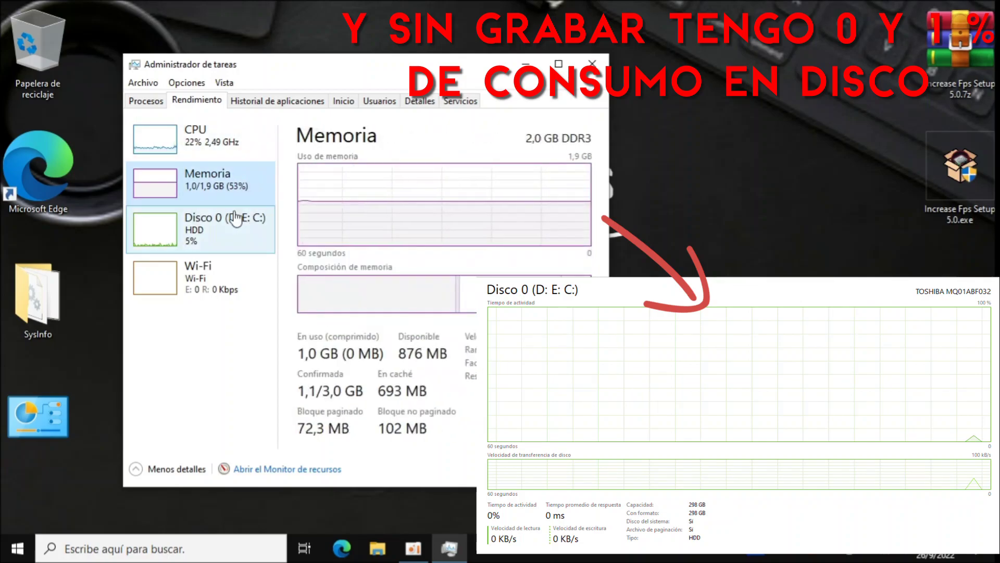
left_click(259, 219)
left_click(251, 141)
left_click(592, 63)
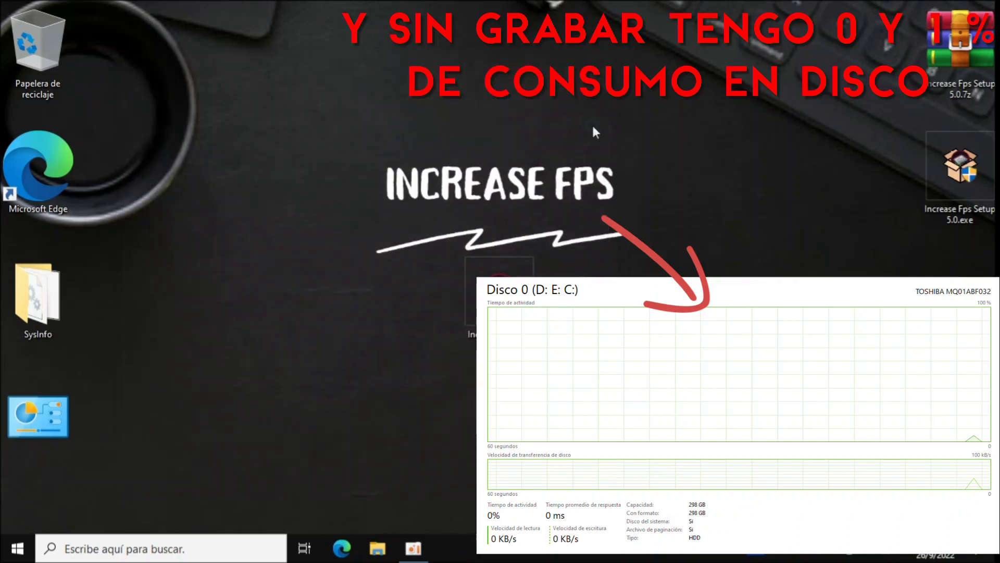
right_click(593, 127)
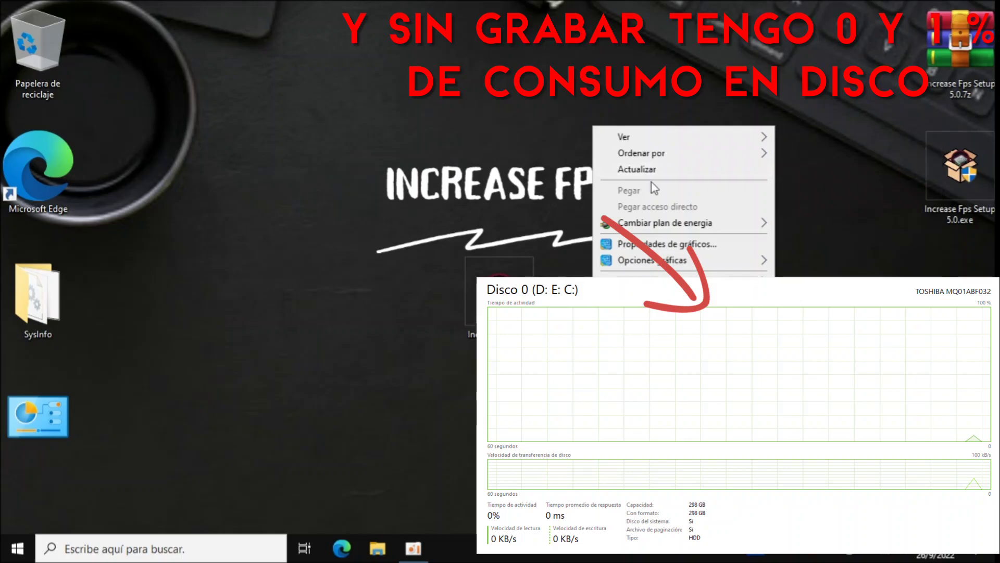
left_click(668, 171)
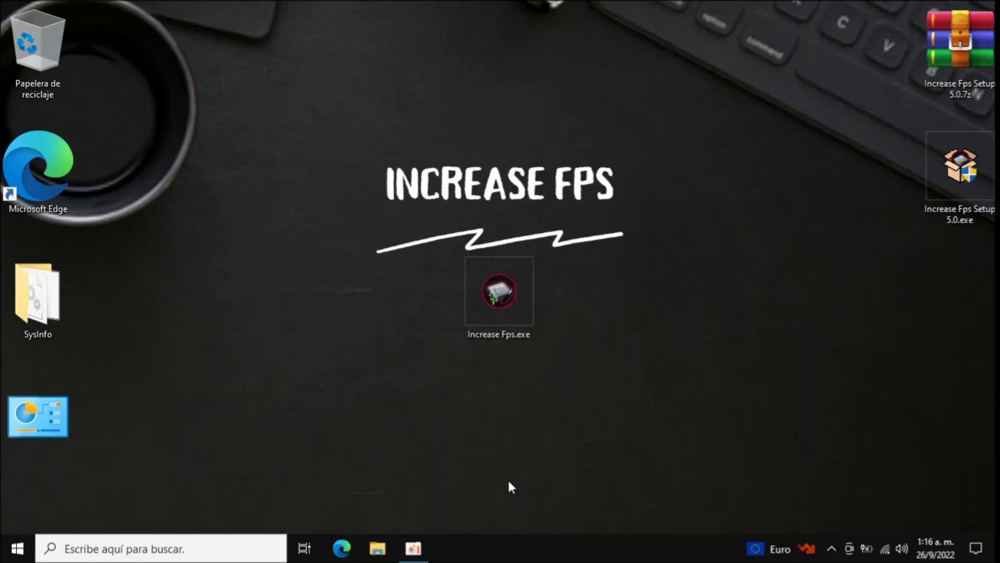
left_click(377, 548)
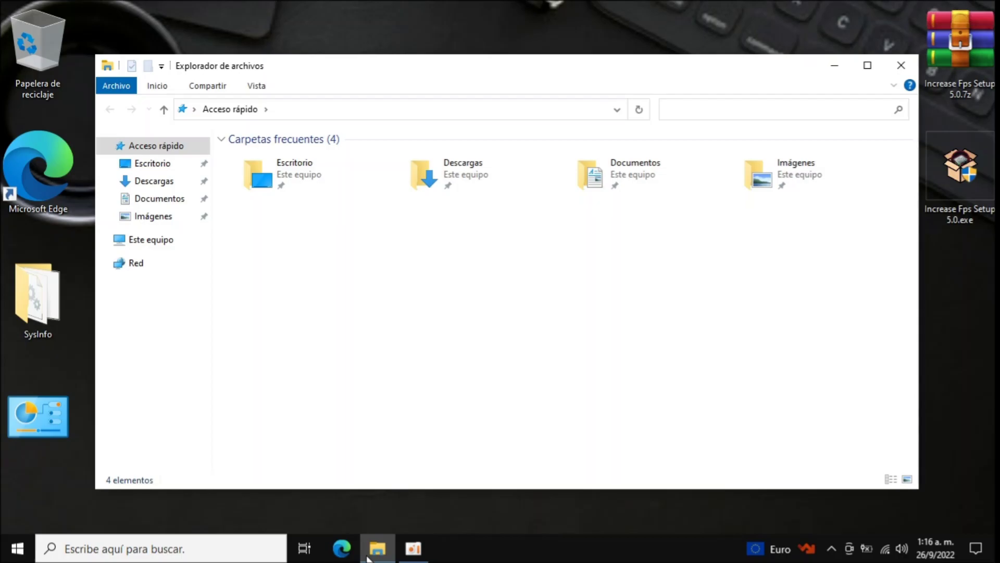
left_click(900, 66)
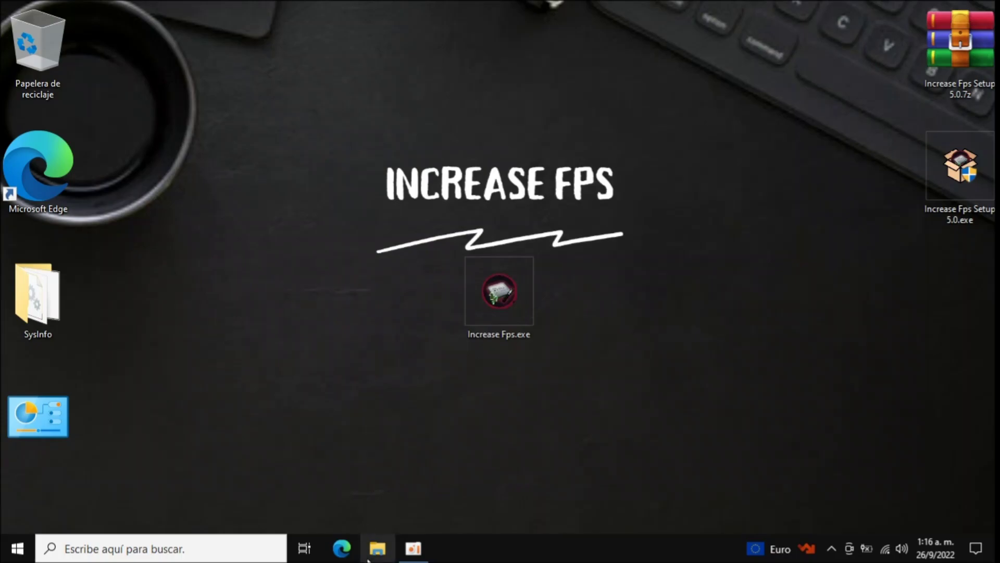
left_click(368, 559)
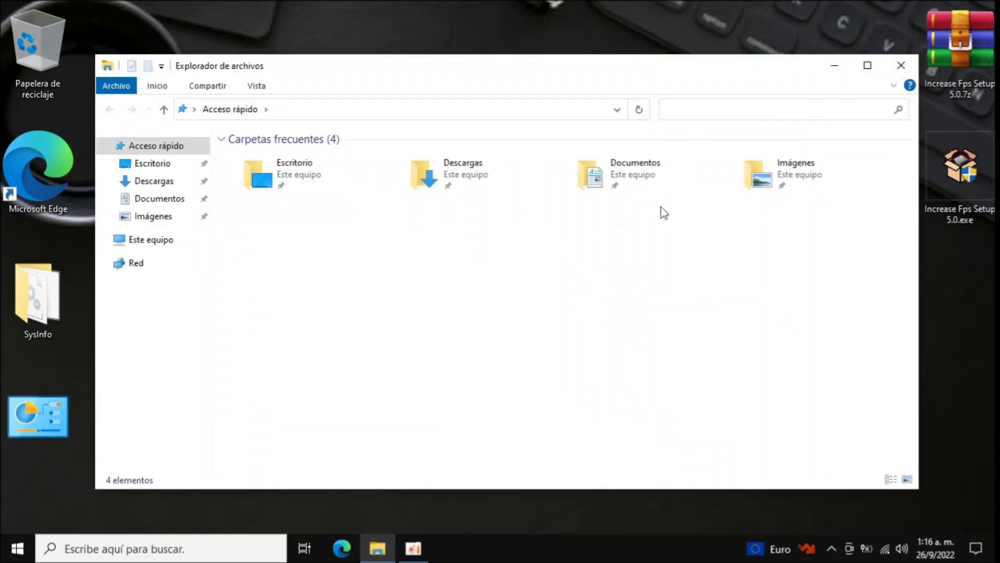
left_click(900, 66)
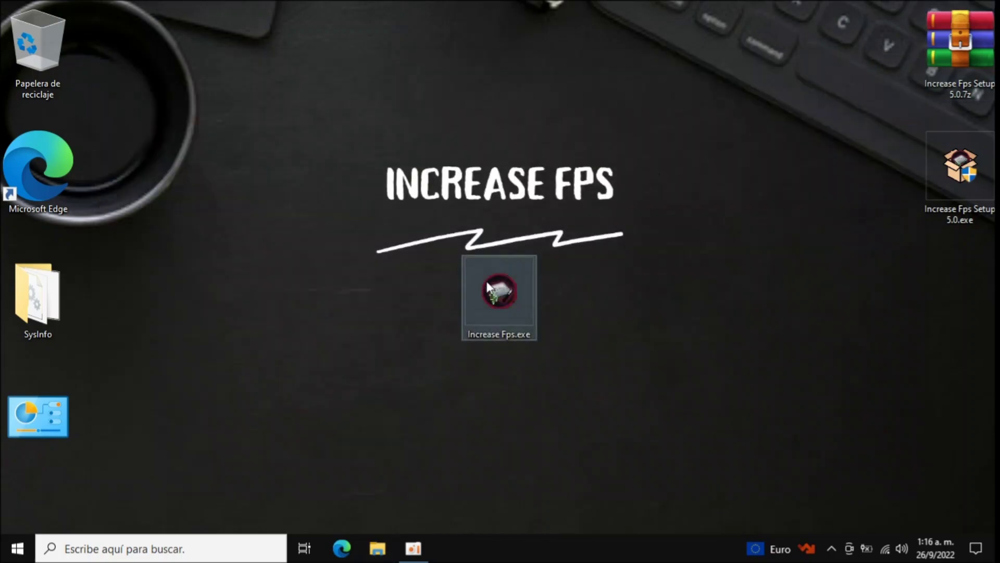
left_click_drag(143, 471, 30, 420)
Step: Open the desktop GodMode folder and scroll its 201 settings down to Solución de problemas
double_click(30, 419)
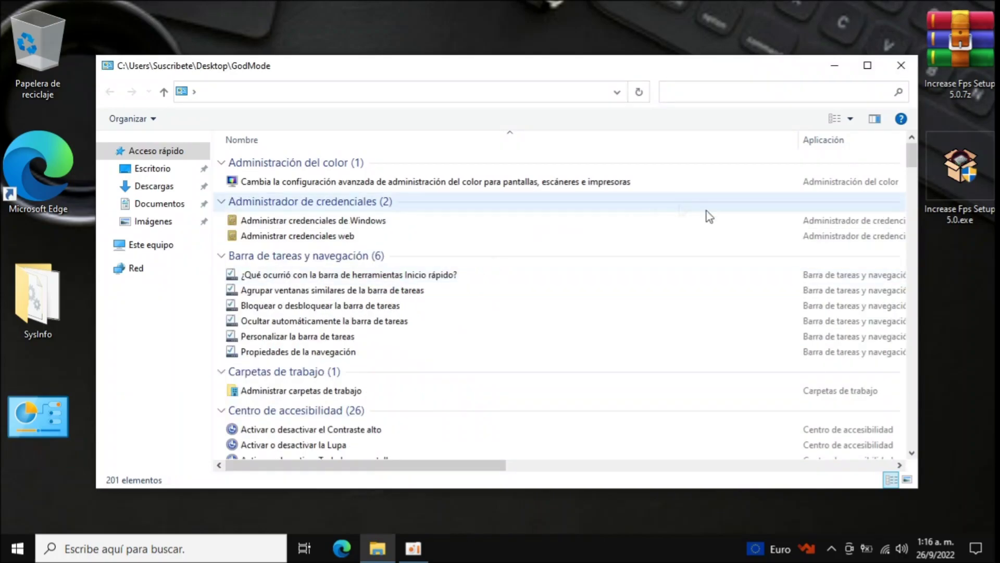
mouse_move(910, 159)
left_mouse_down()
mouse_move(916, 440)
mouse_move(912, 144)
mouse_move(914, 431)
mouse_move(914, 161)
left_mouse_up()
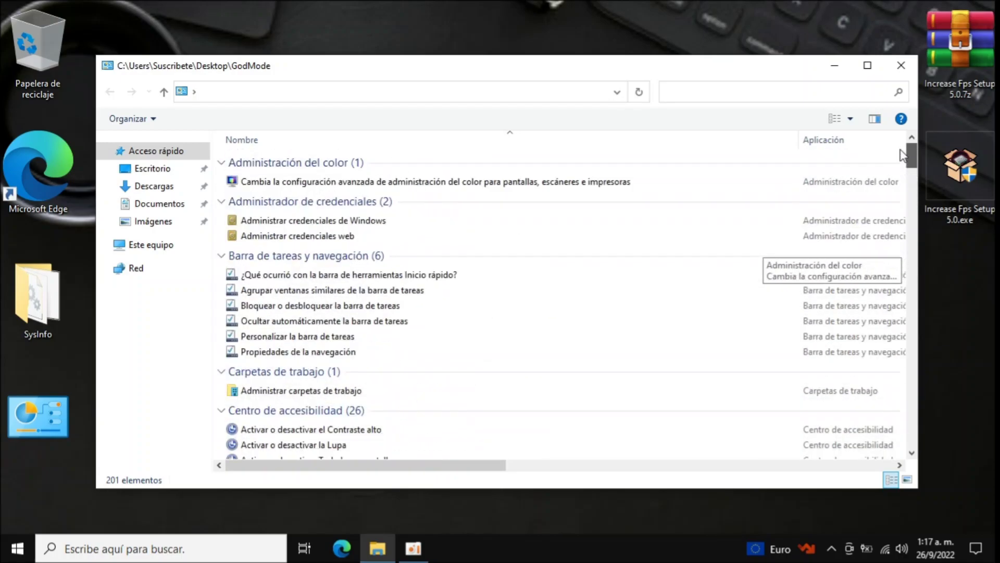
left_click(185, 554)
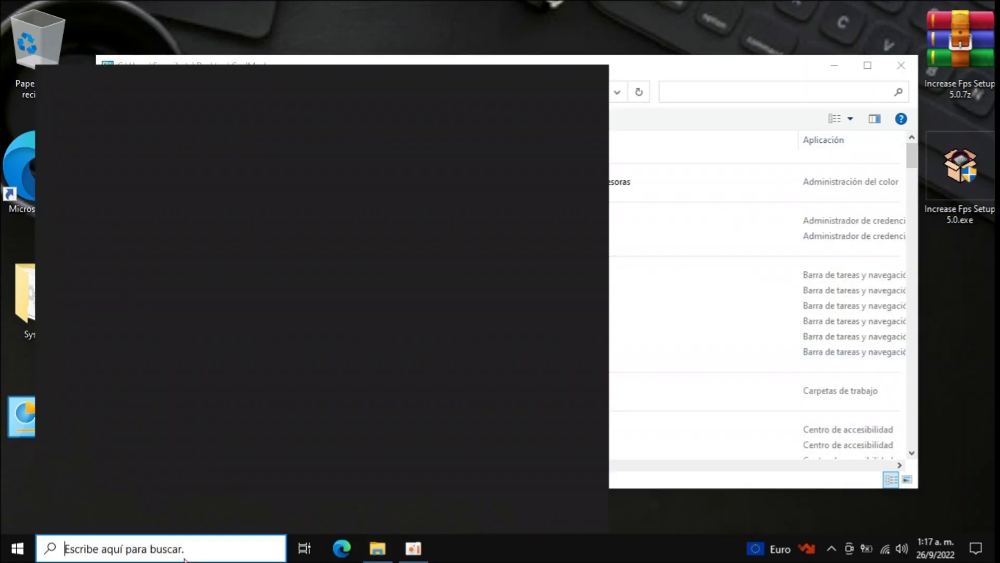
left_click(717, 89)
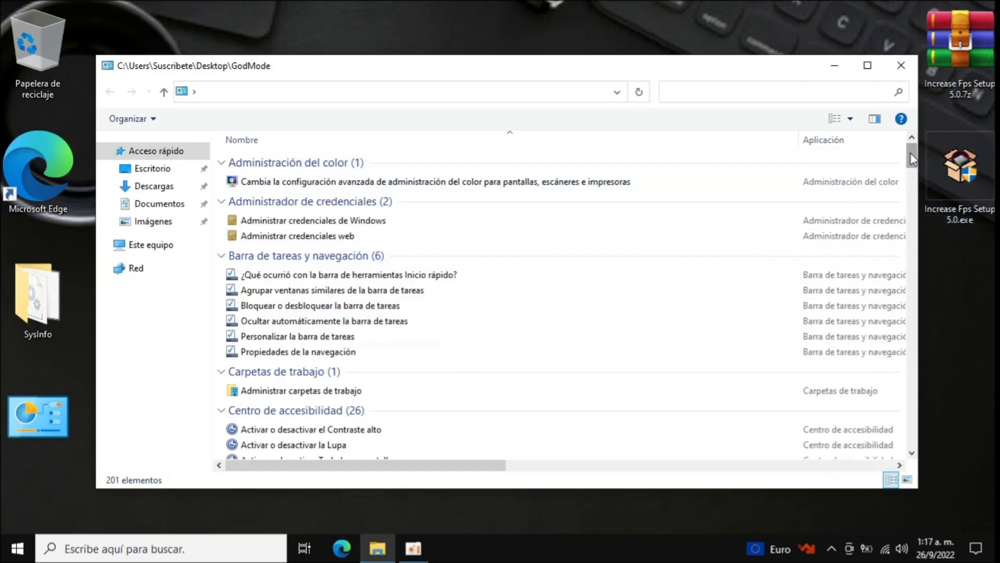
scroll(896, 209, "down", 20)
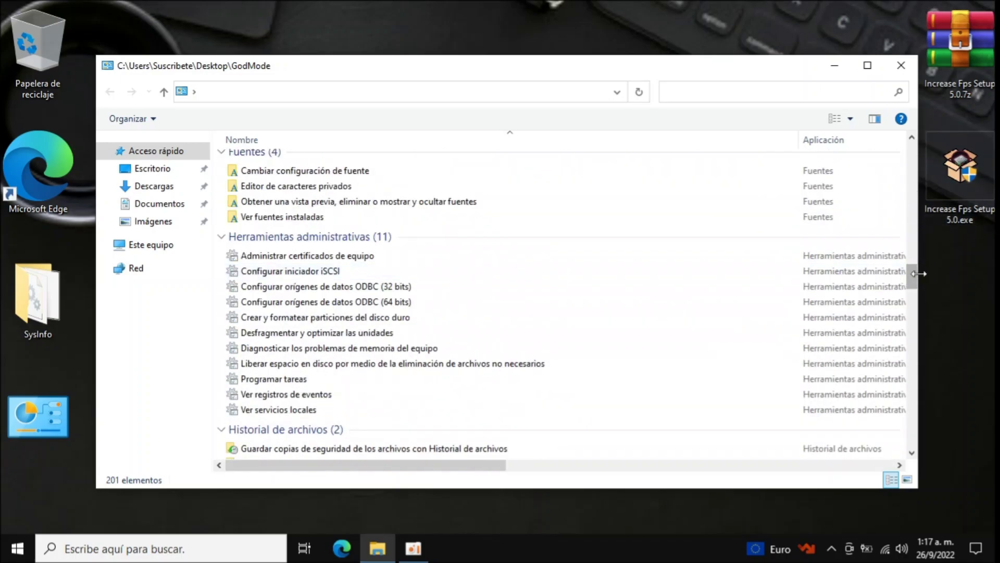
left_click_drag(911, 286, 915, 423)
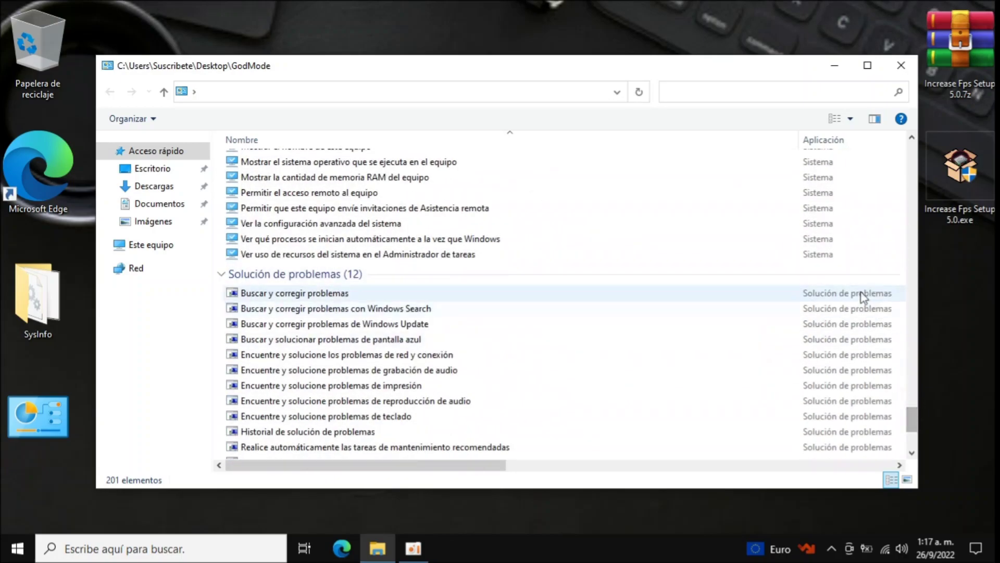
left_click(747, 94)
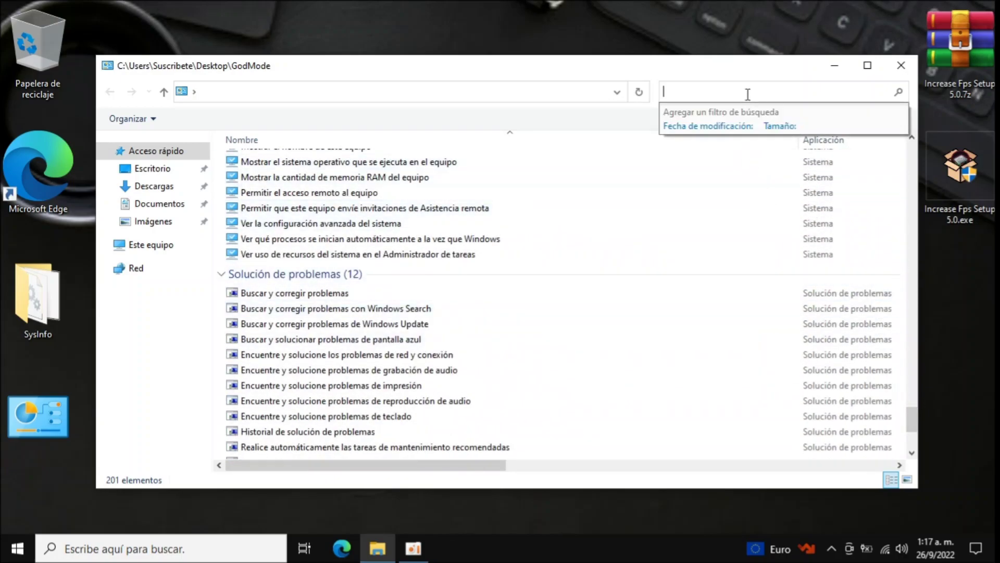
Step: Search GodMode for 'plan' and open Editar plan de energía for the Increase Fps UP! plan
type("plan")
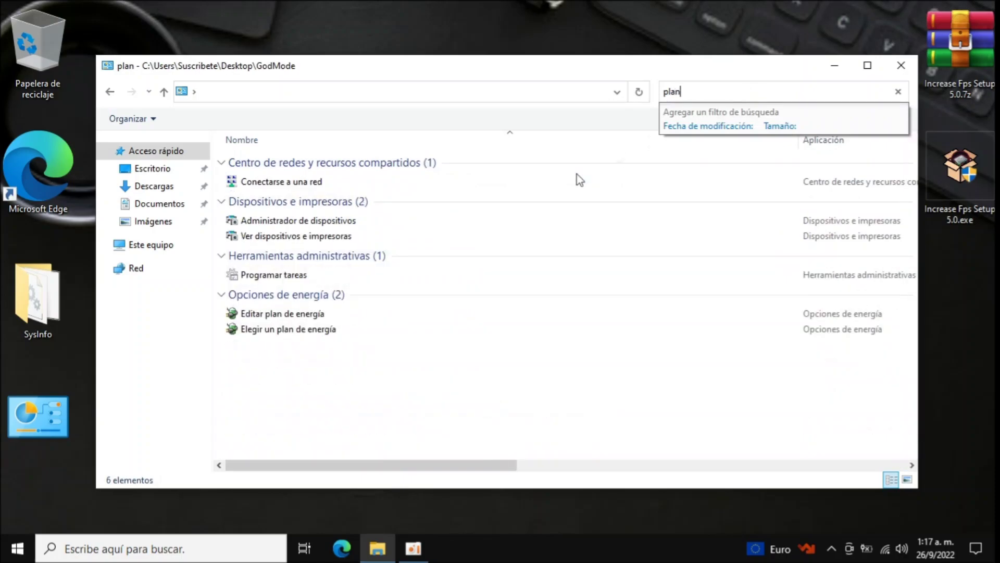
left_click(289, 316)
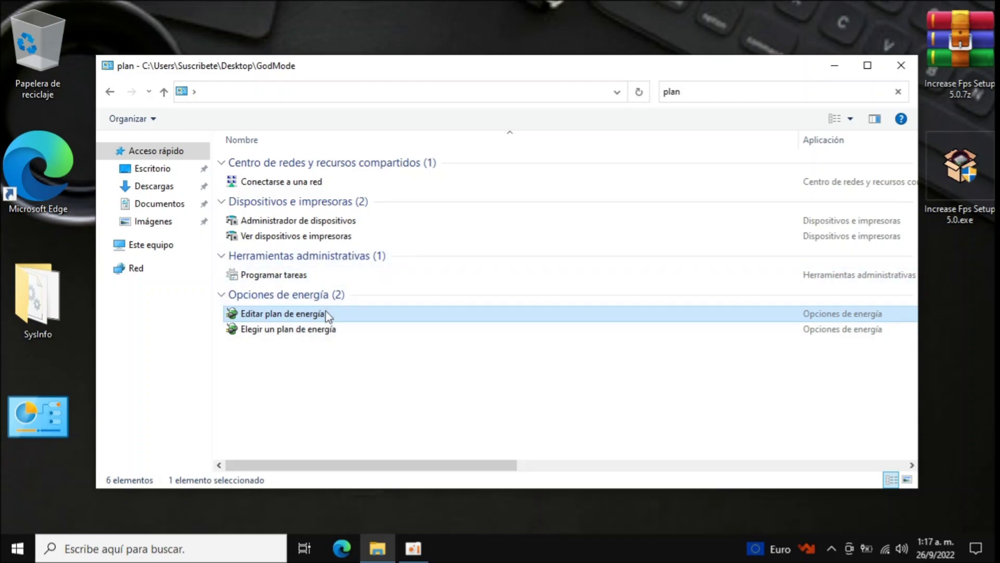
double_click(273, 317)
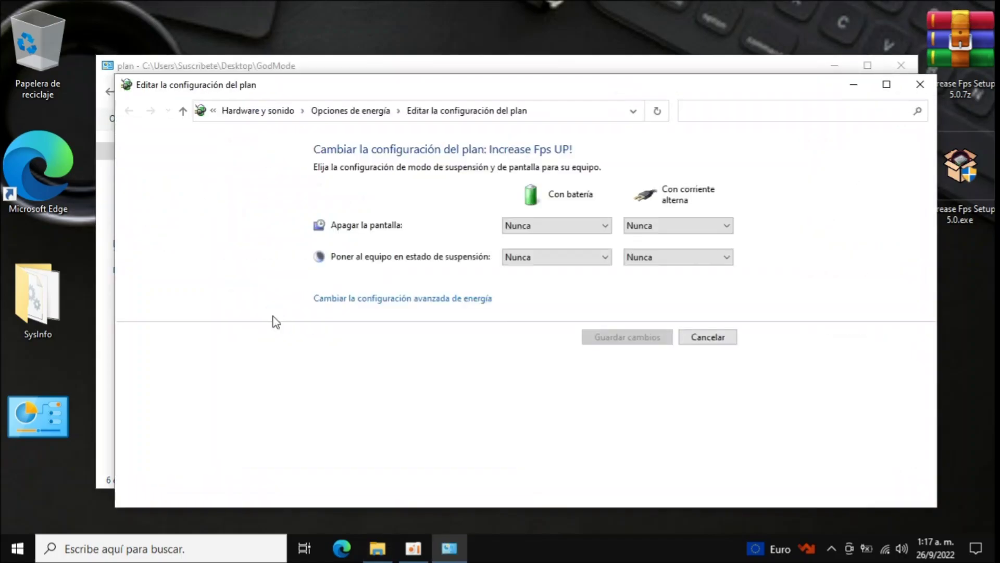
Step: Minimize Explorer, go up to Opciones de energía and expand Mostrar planes adicionales
left_click(835, 66)
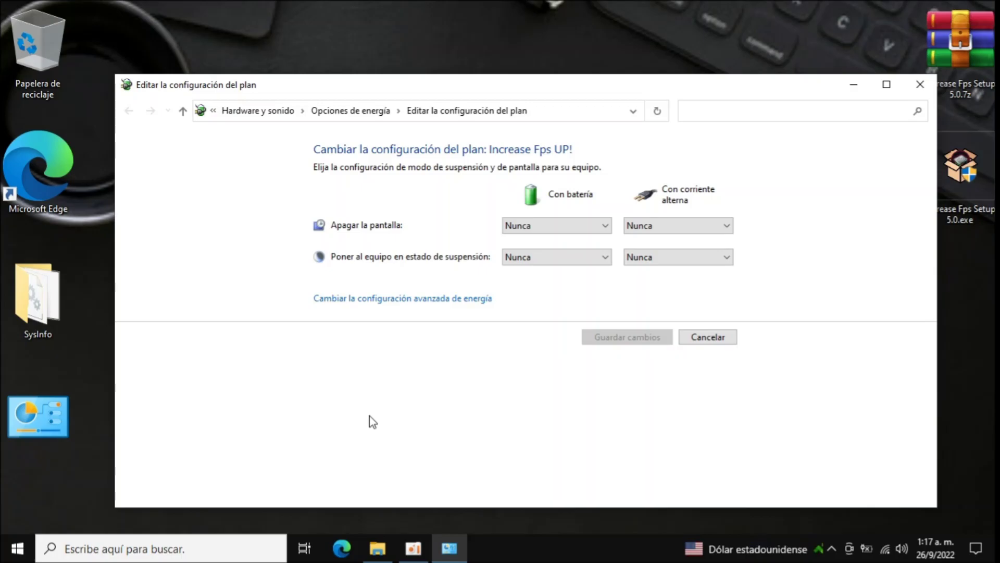
left_click(358, 109)
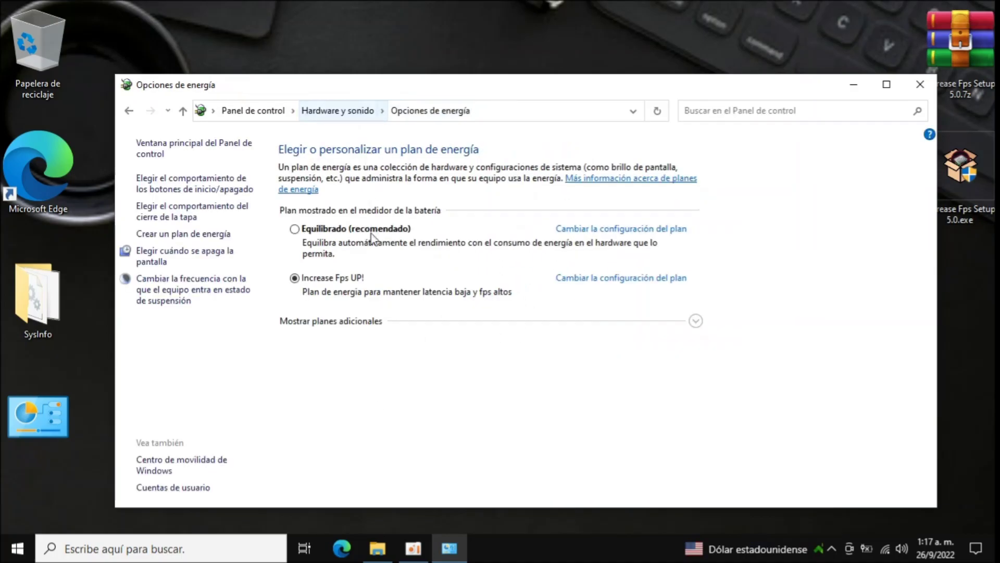
left_click(696, 321)
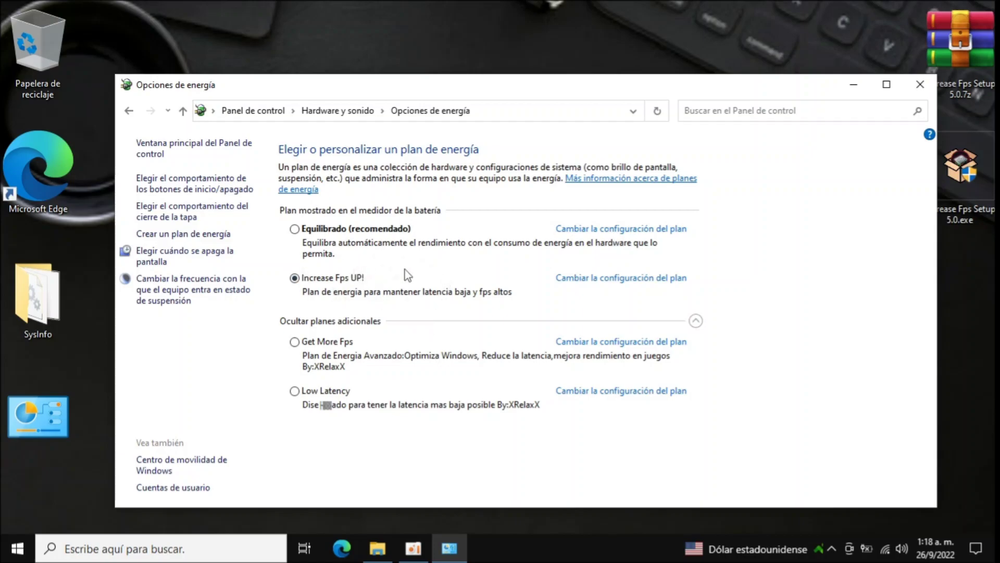
Step: Close Power Options and set the active power plan to Increase Fps from the desktop menu
left_click(921, 86)
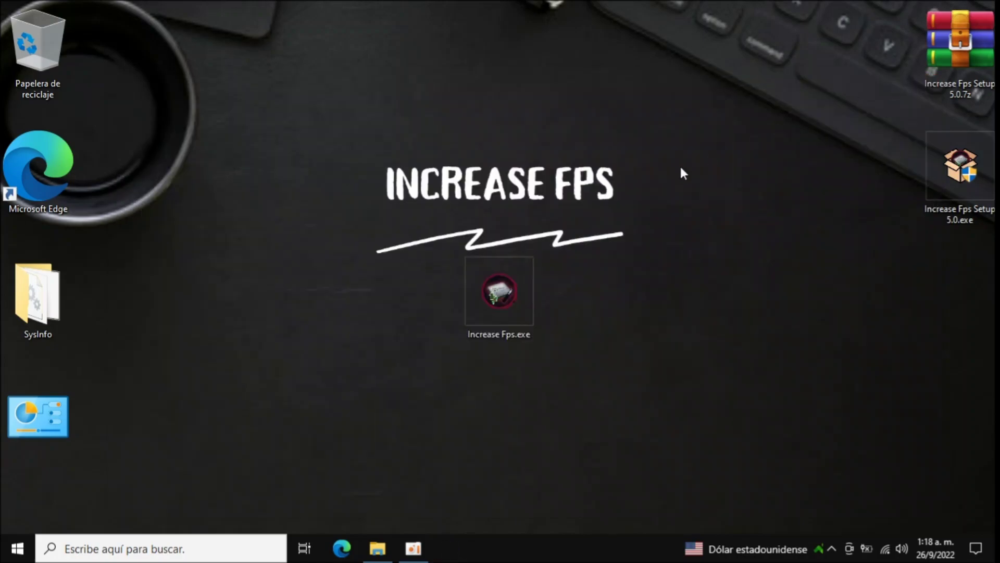
right_click(725, 215)
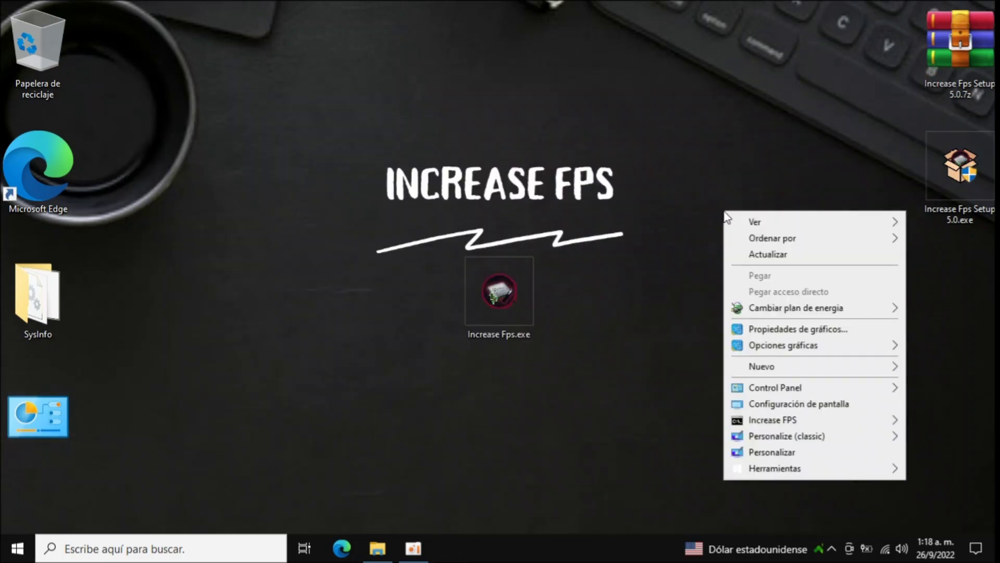
mouse_move(757, 307)
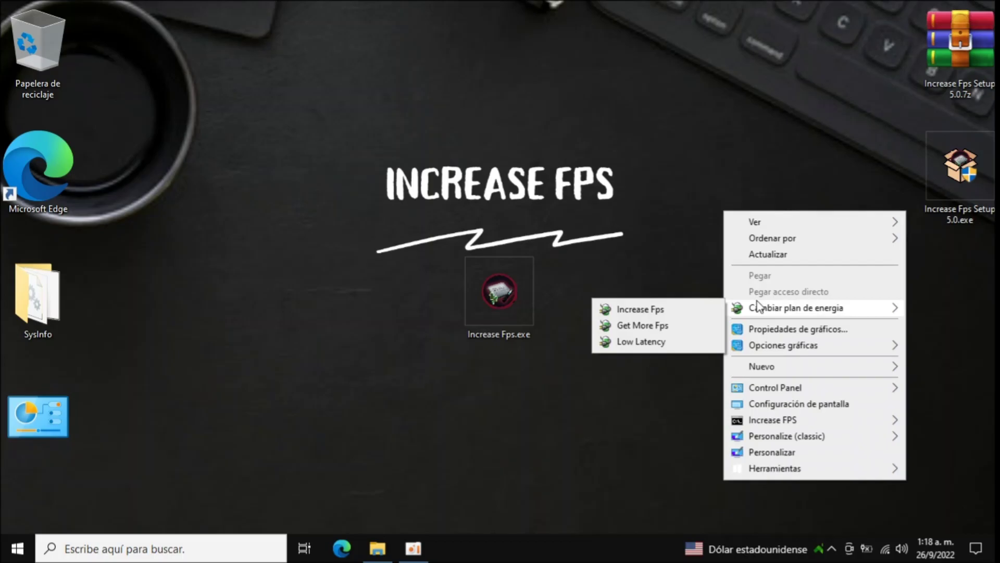
left_click(674, 309)
Step: Open Opciones de energía through the desktop menu's Herramientas submenu
right_click(645, 241)
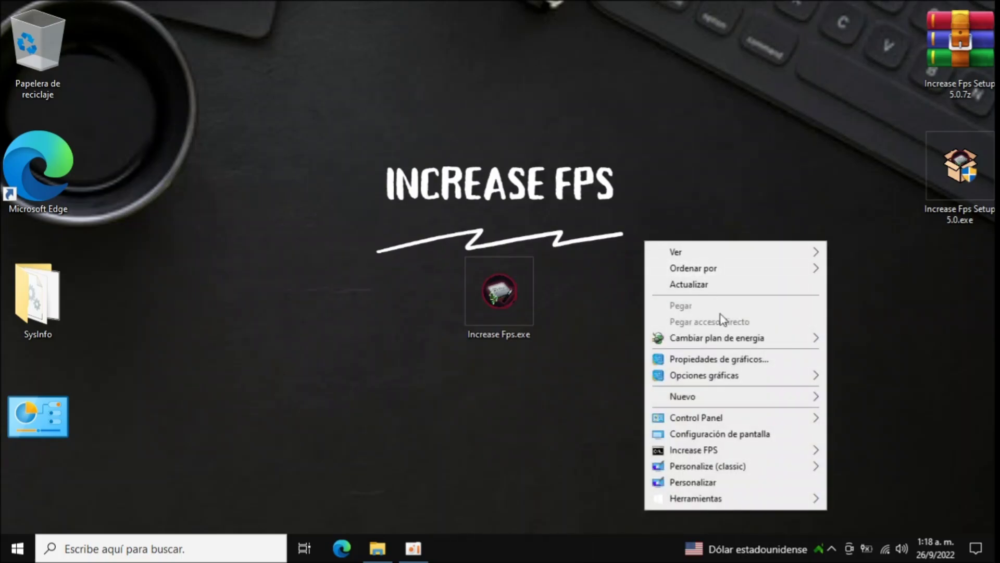
mouse_move(736, 338)
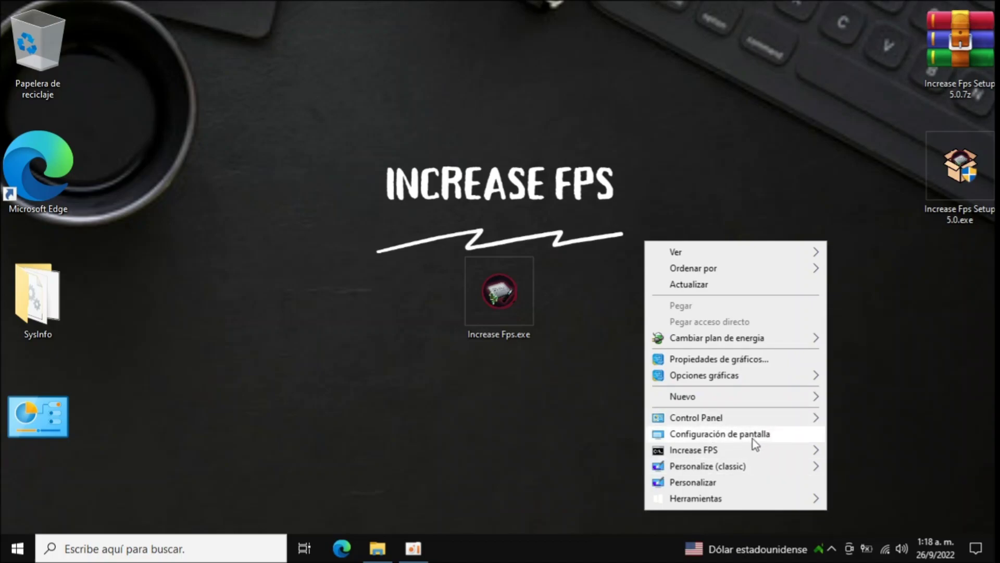
mouse_move(756, 455)
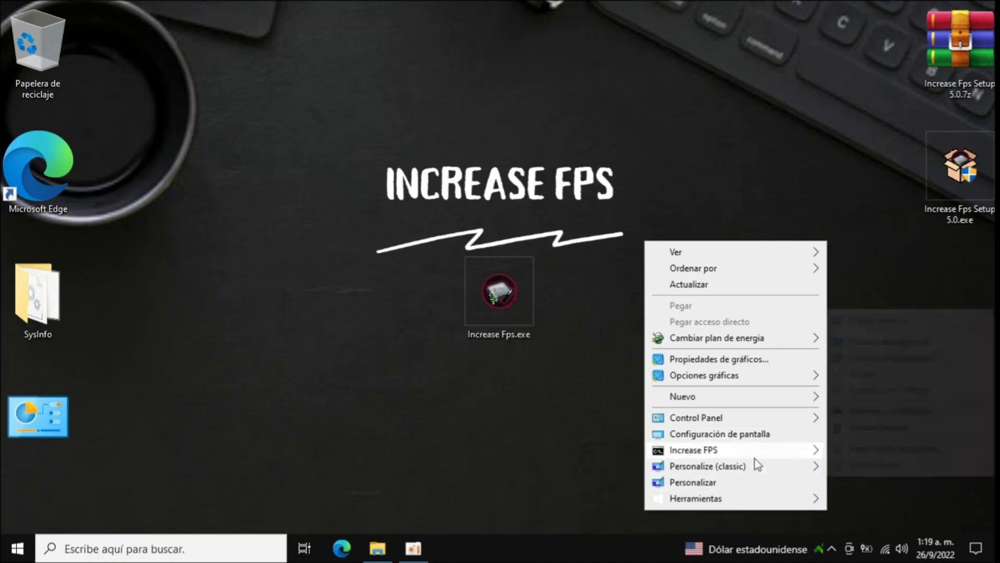
mouse_move(783, 466)
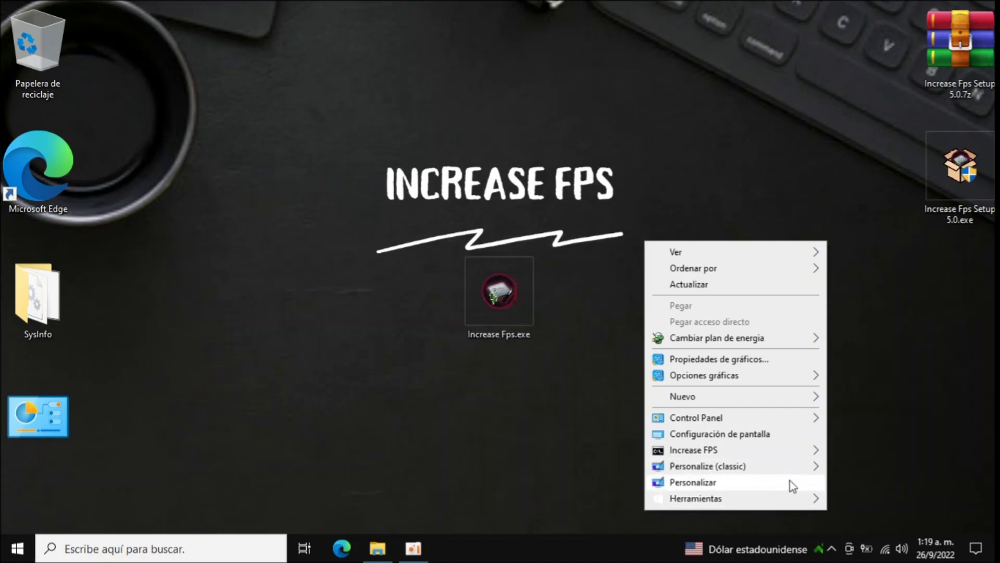
left_click(757, 500)
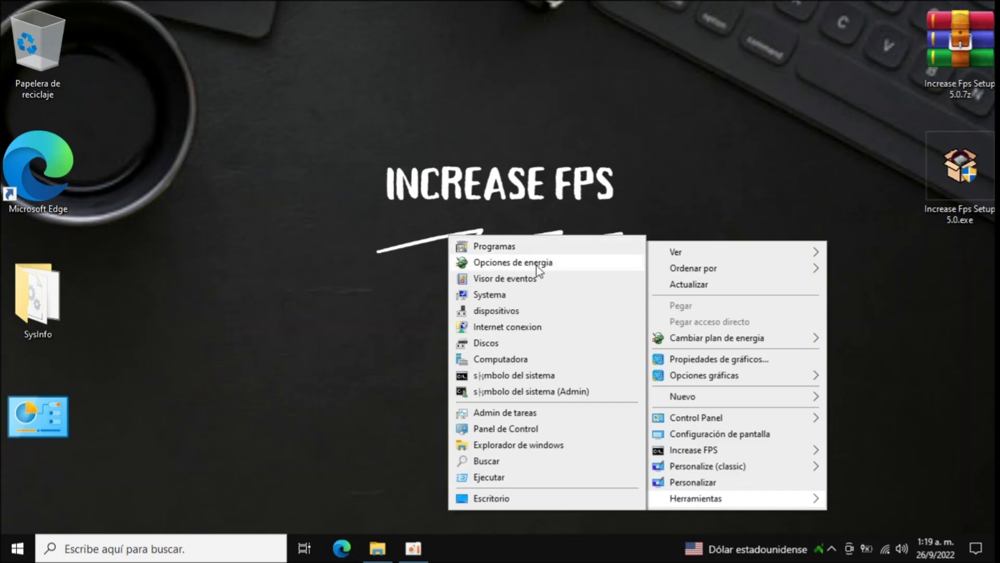
left_click(536, 264)
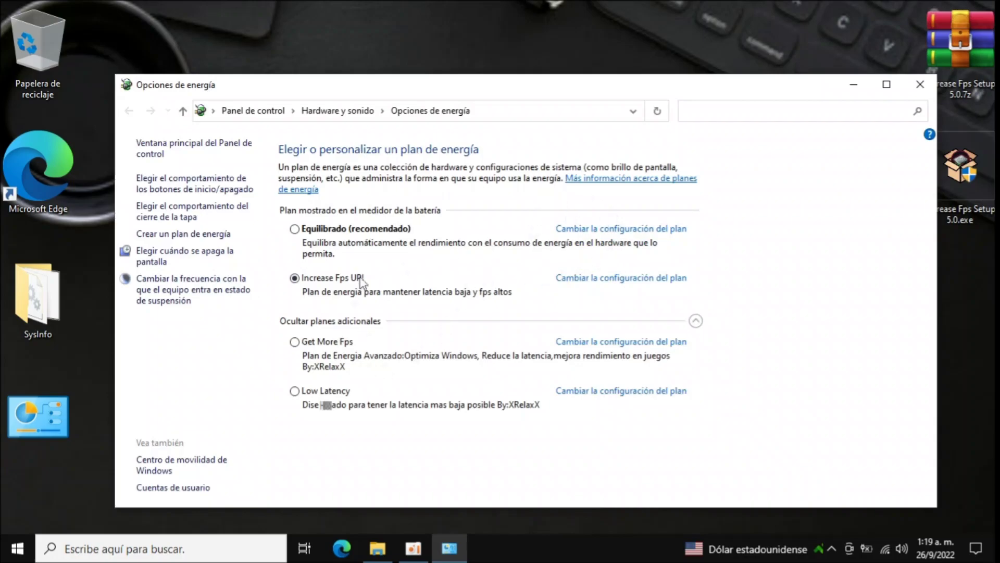
Step: Close Power Options and refresh the desktop with Actualizar
left_click(920, 83)
right_click(660, 253)
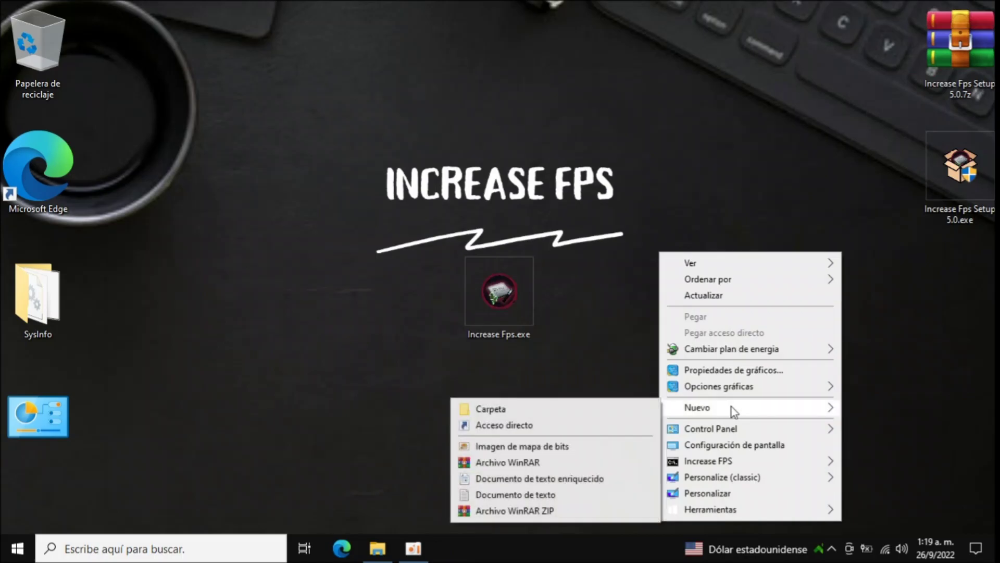
left_click(715, 295)
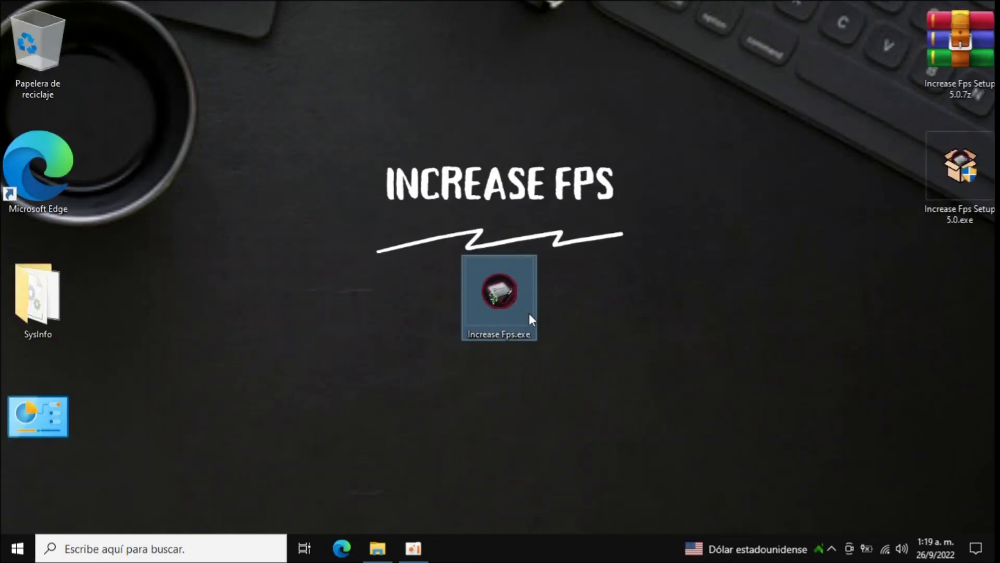
Step: Inspect the right-click menus of Increase Fps.exe and the SysInfo folder
right_click(530, 313)
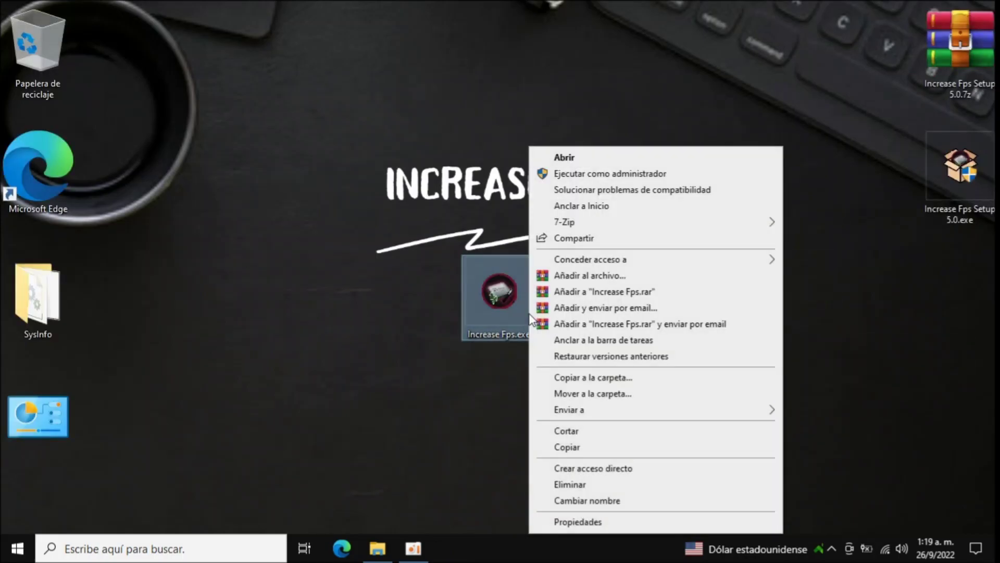
right_click(488, 295)
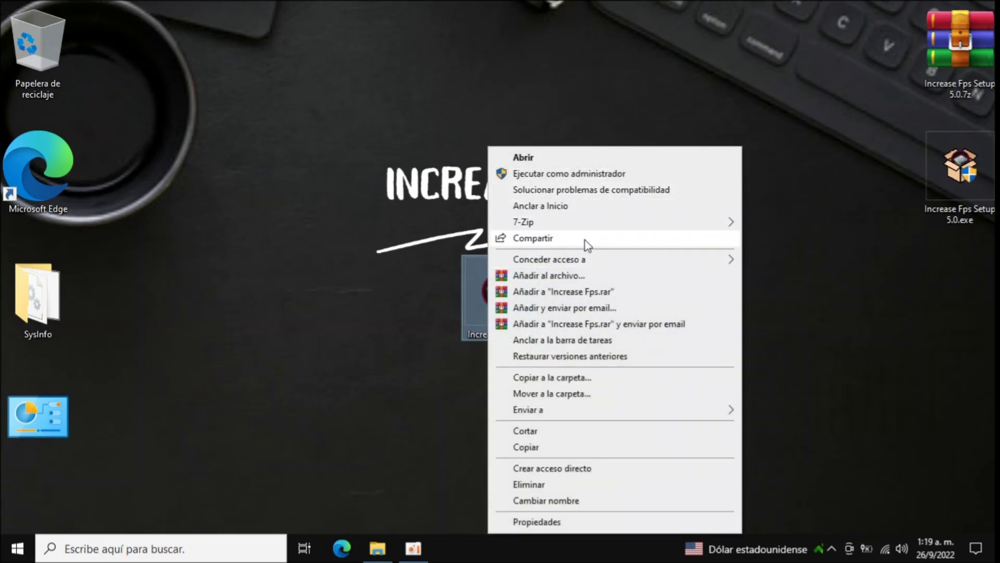
key("alt+shift")
right_click(27, 296)
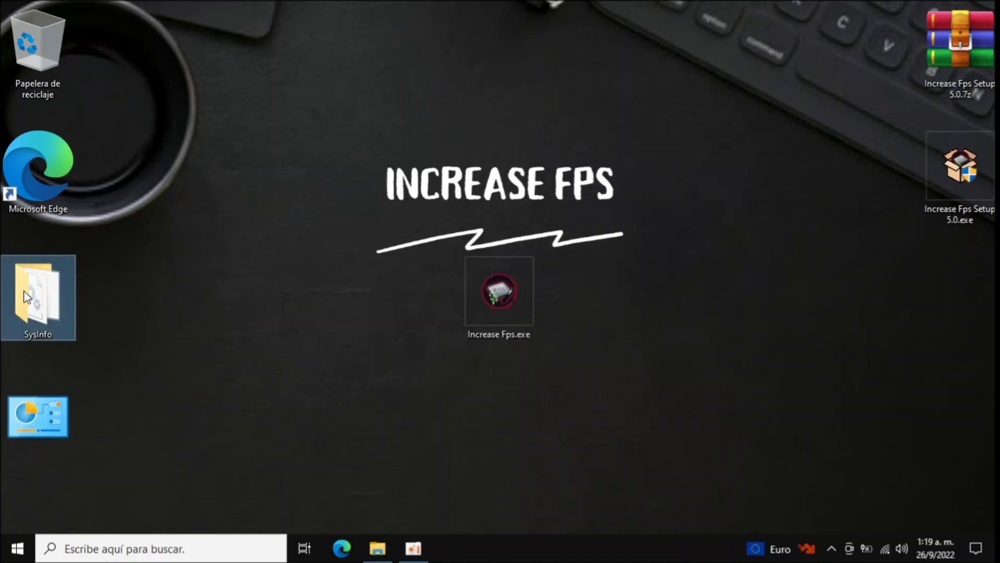
left_click(345, 147)
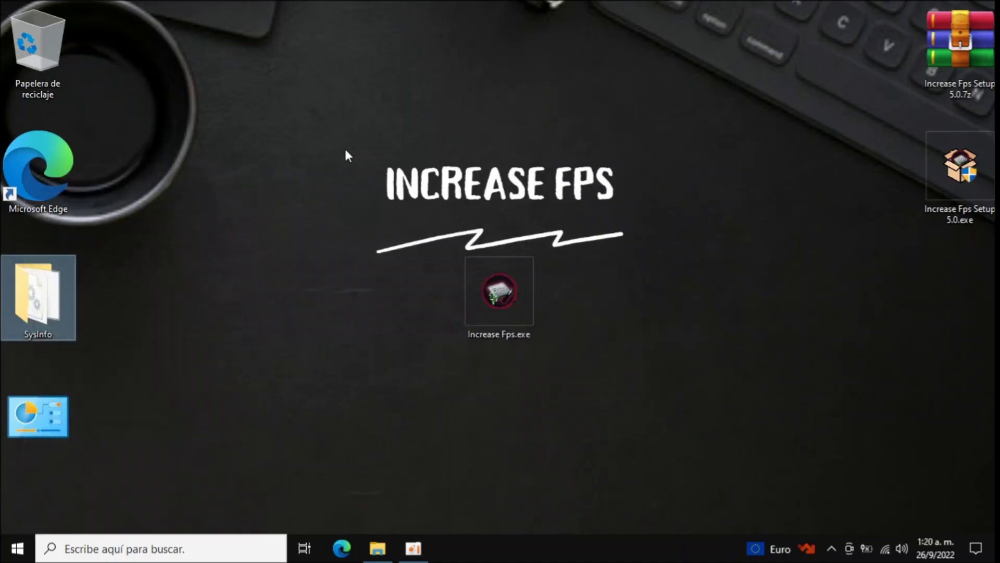
left_click(488, 249)
Step: Recheck both menus, viewing SysInfo's full administrator control option, then deselect SysInfo
right_click(494, 277)
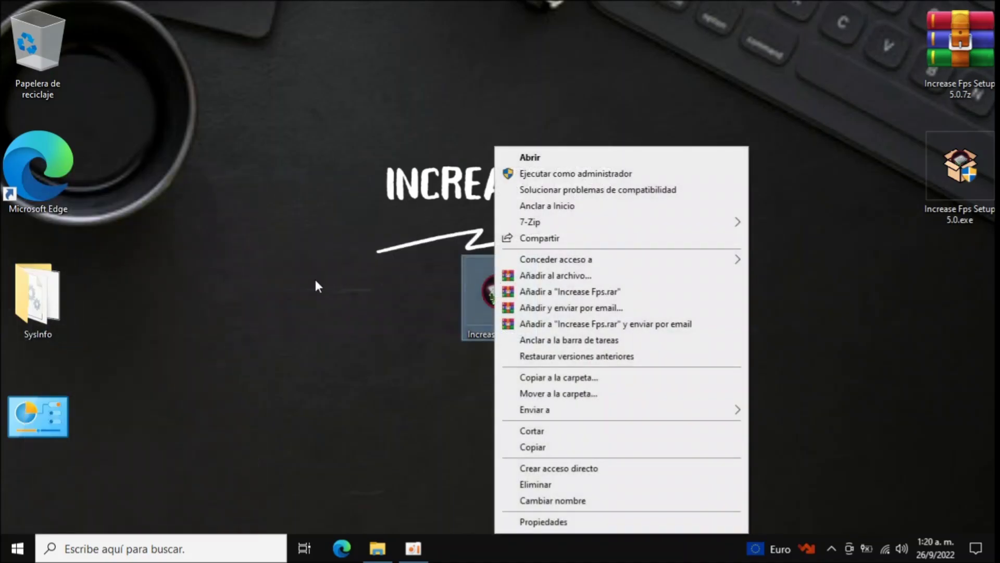
left_click(24, 302)
right_click(24, 303)
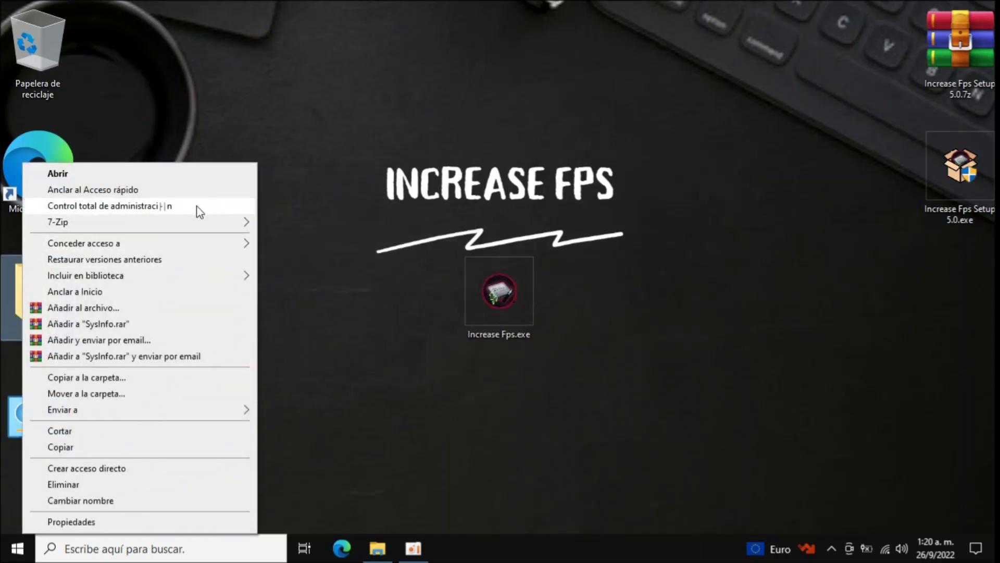
left_click(328, 99)
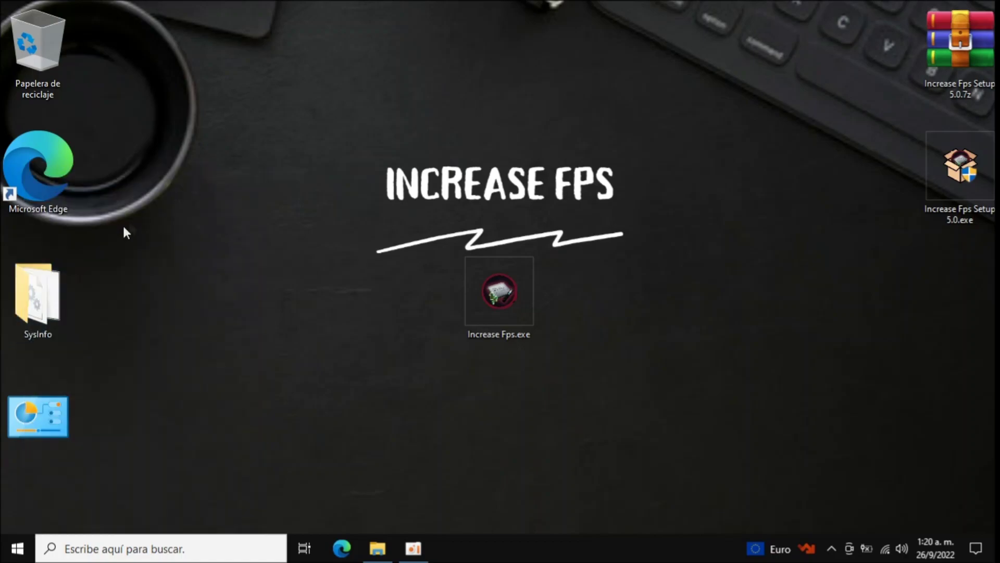
right_click(63, 279)
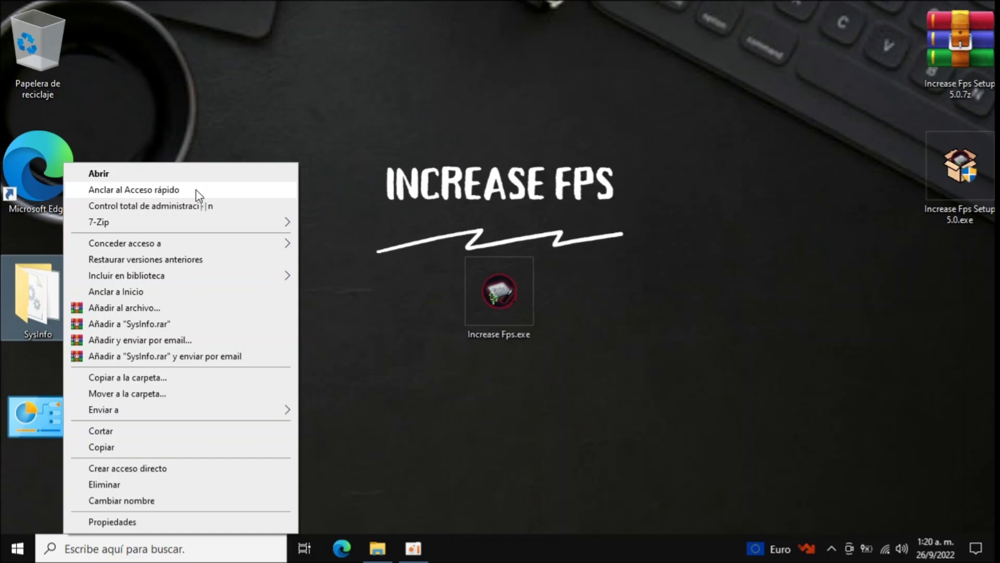
left_click(196, 189)
left_click(277, 114)
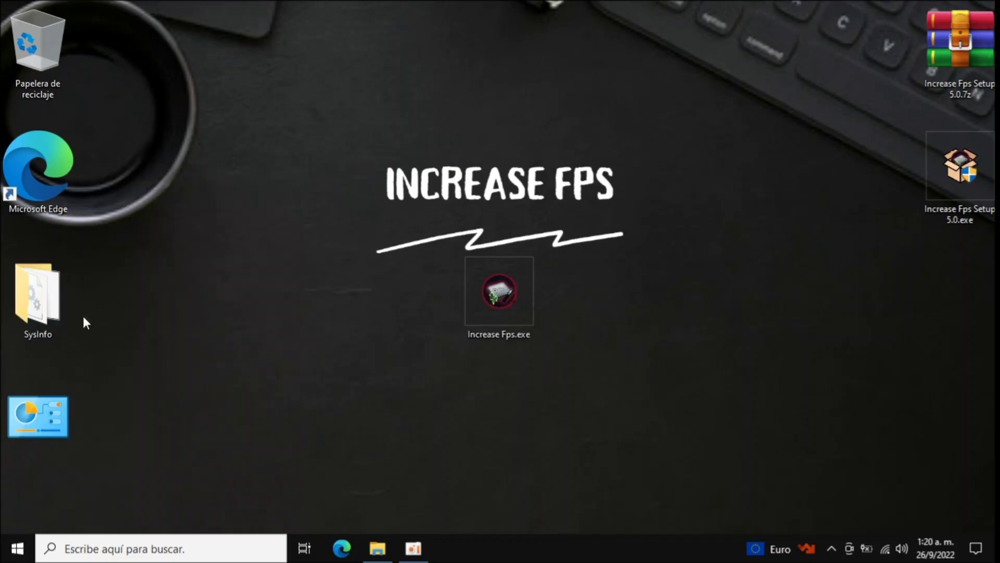
double_click(54, 410)
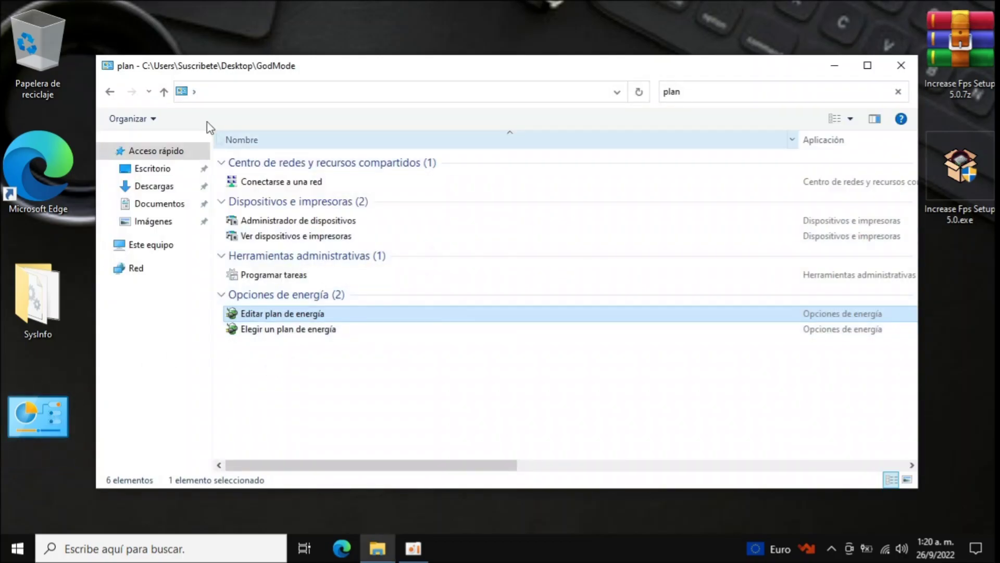
left_click(183, 91)
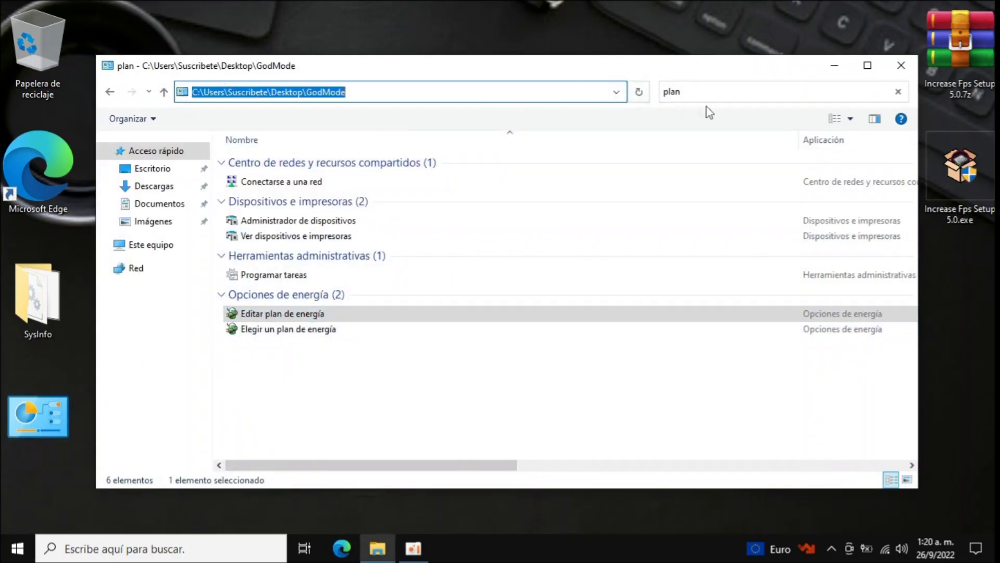
left_click(729, 87)
key("BackSpace")
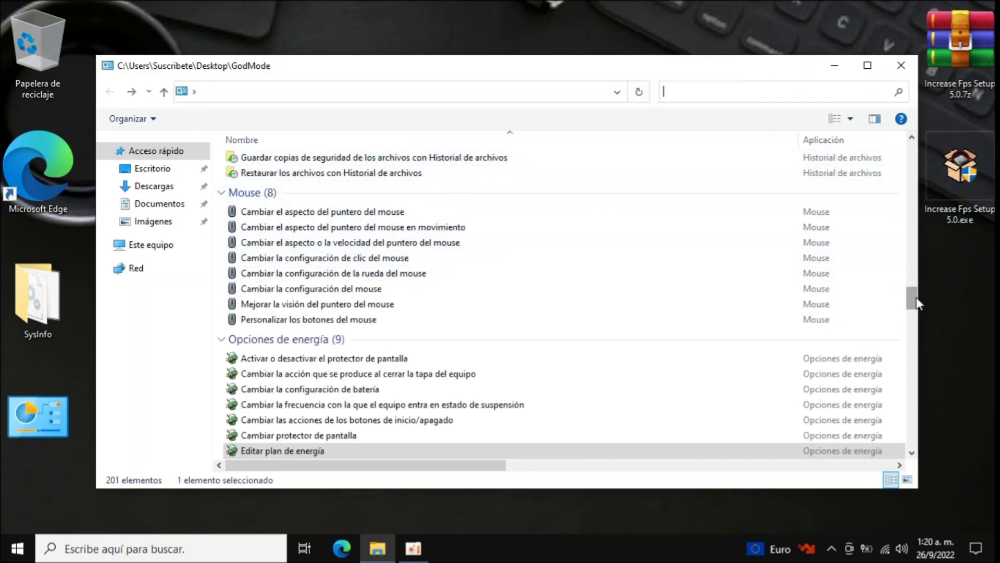
left_click_drag(916, 304, 912, 442)
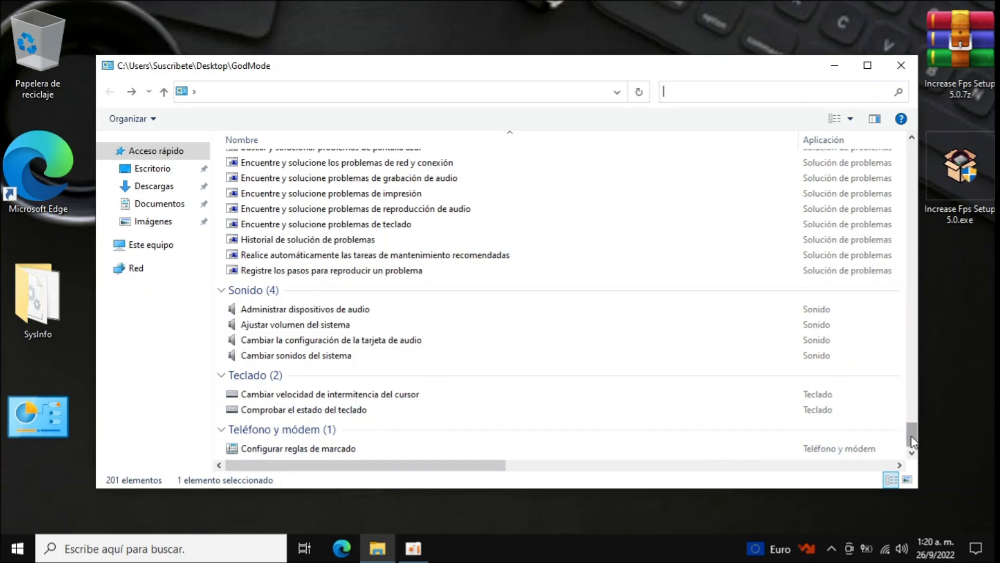
left_click_drag(913, 435, 898, 100)
left_click(900, 65)
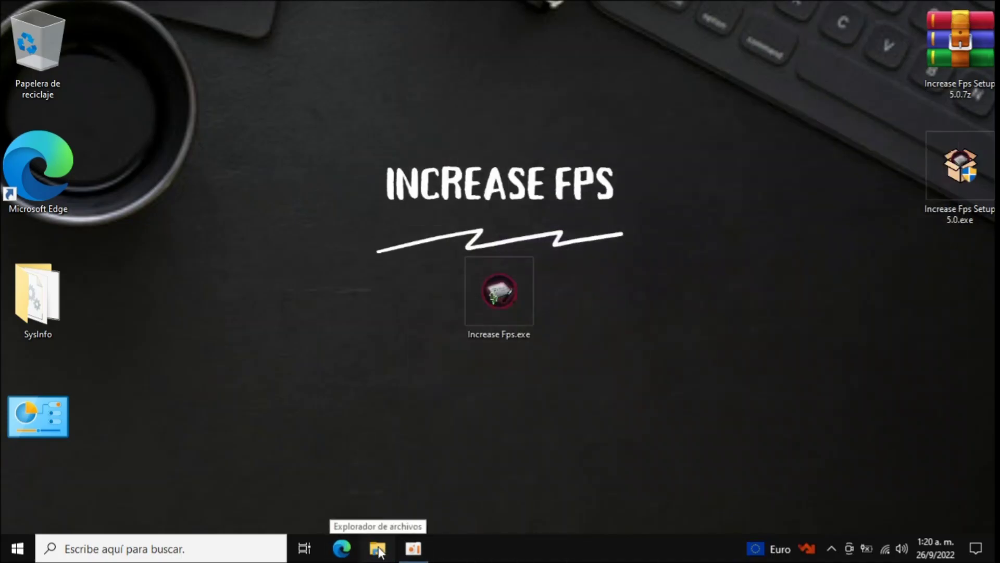
Step: Close File Explorer and dismiss the Start menu, leaving the plain desktop with Increase Fps.exe visible
left_click(379, 550)
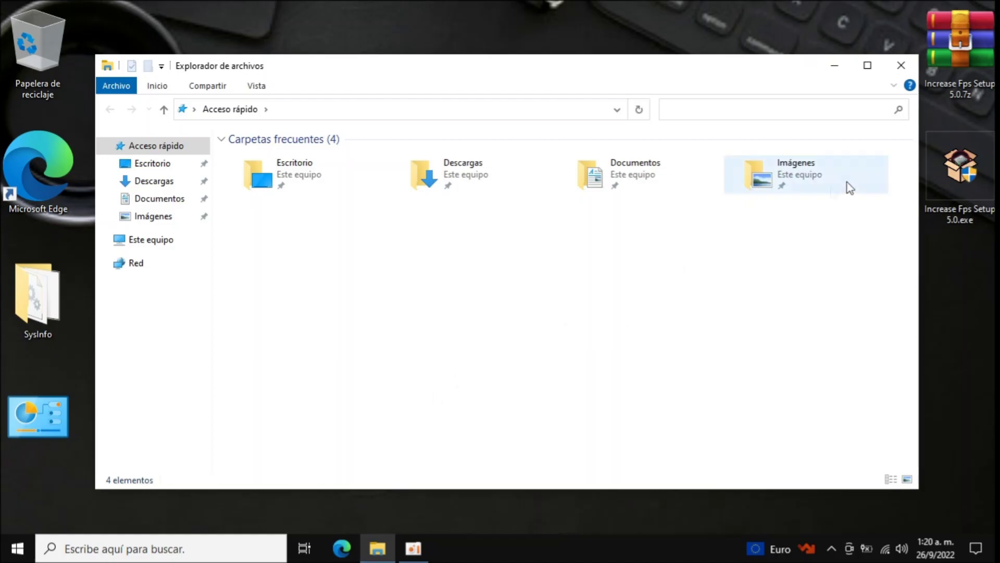
left_click(901, 65)
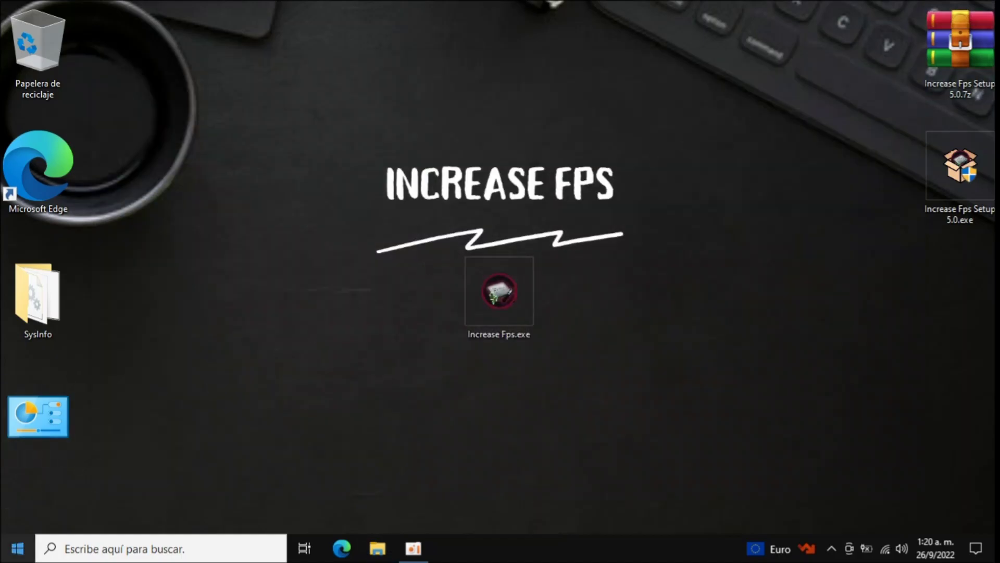
left_click(17, 548)
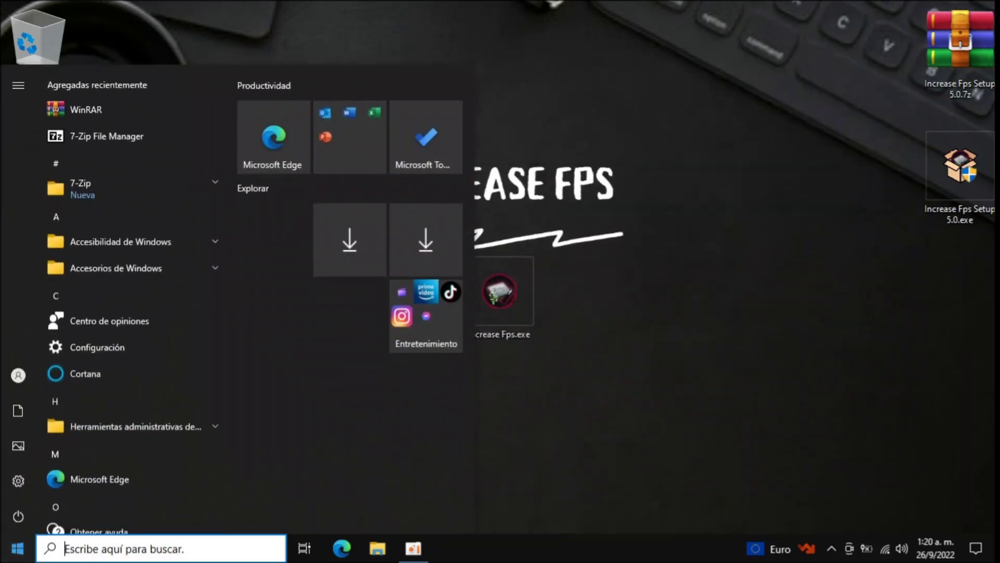
right_click(17, 548)
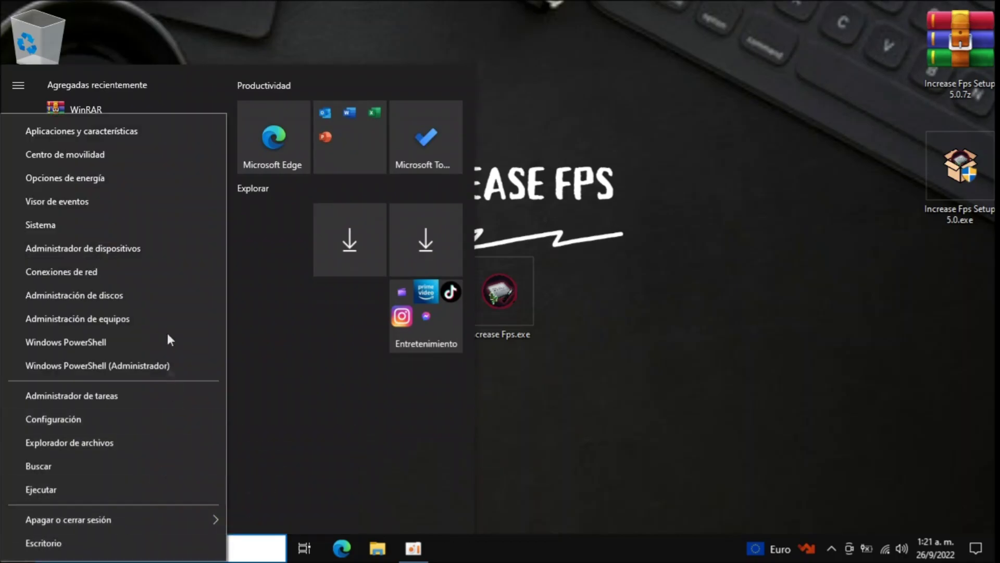
left_click(270, 553)
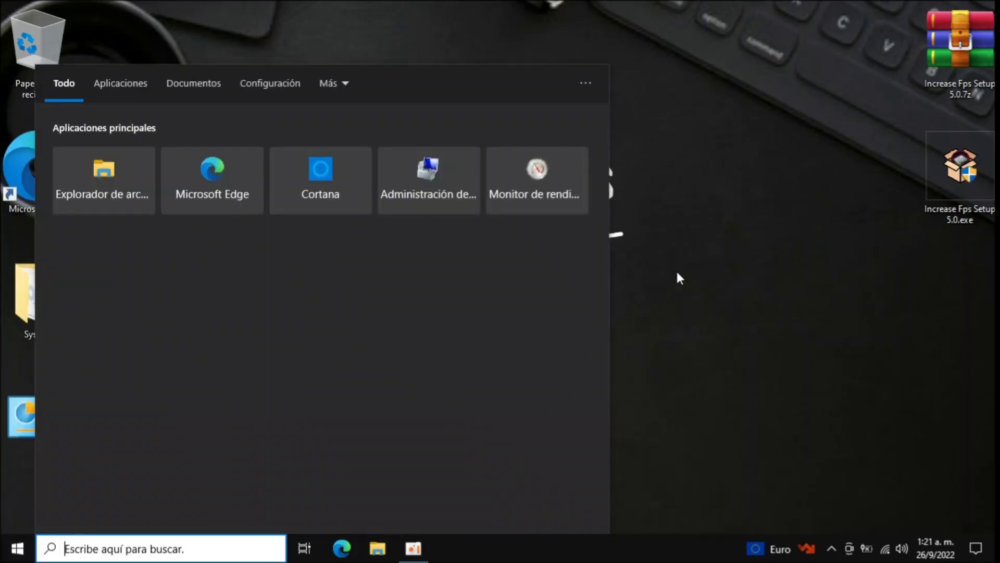
left_click(676, 269)
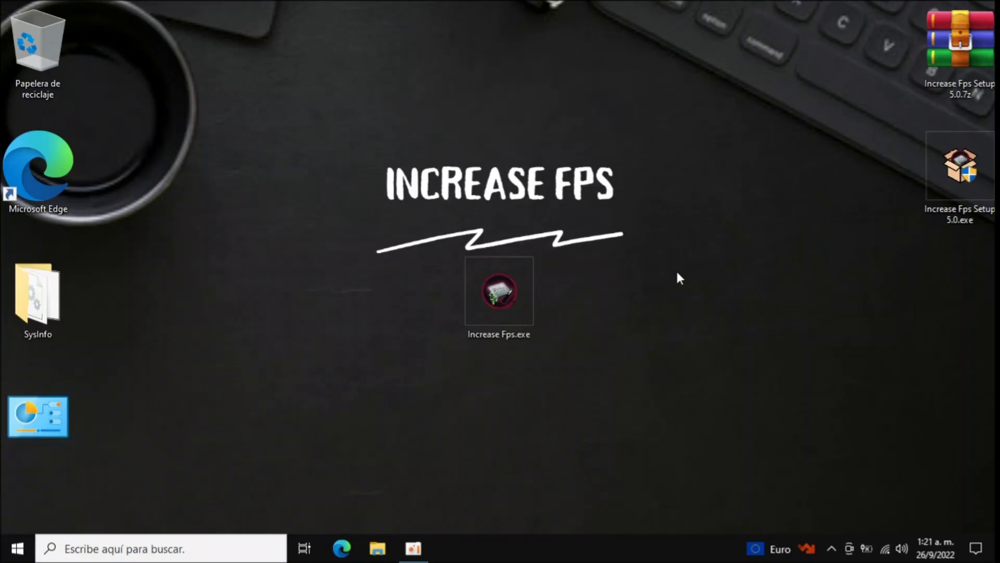
right_click(676, 269)
left_click(748, 42)
right_click(650, 107)
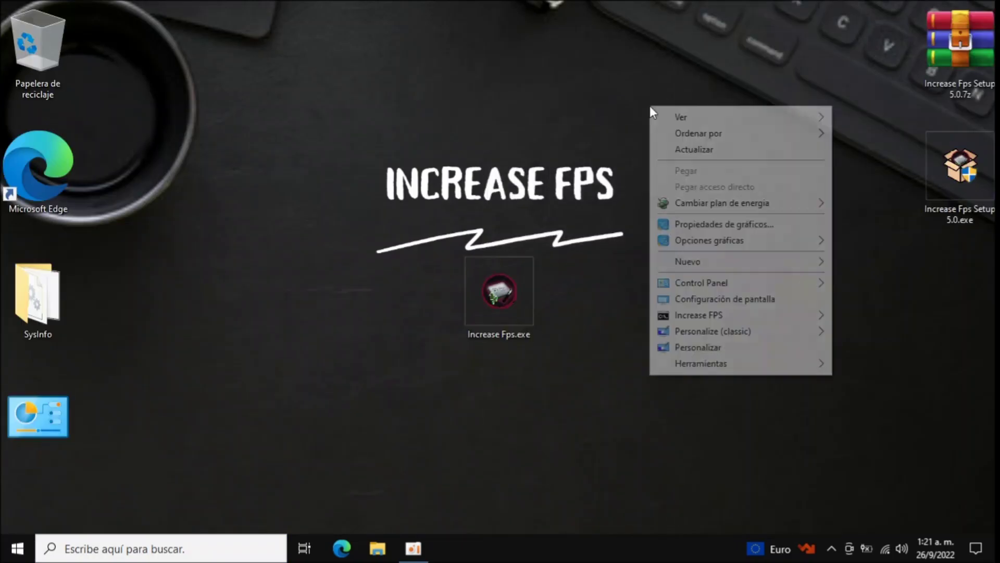
left_click(717, 150)
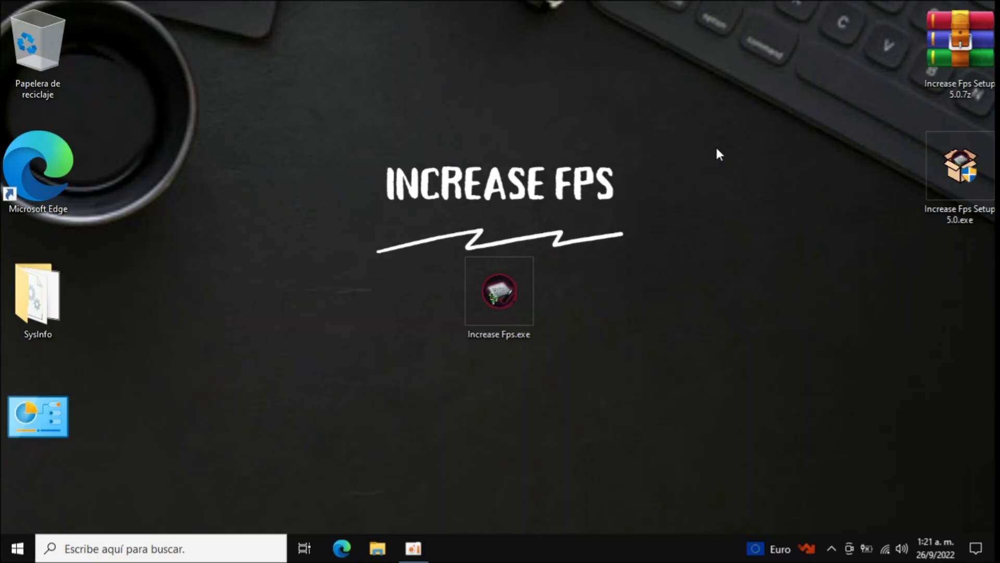
left_click_drag(388, 239, 603, 316)
left_click_drag(610, 401, 438, 213)
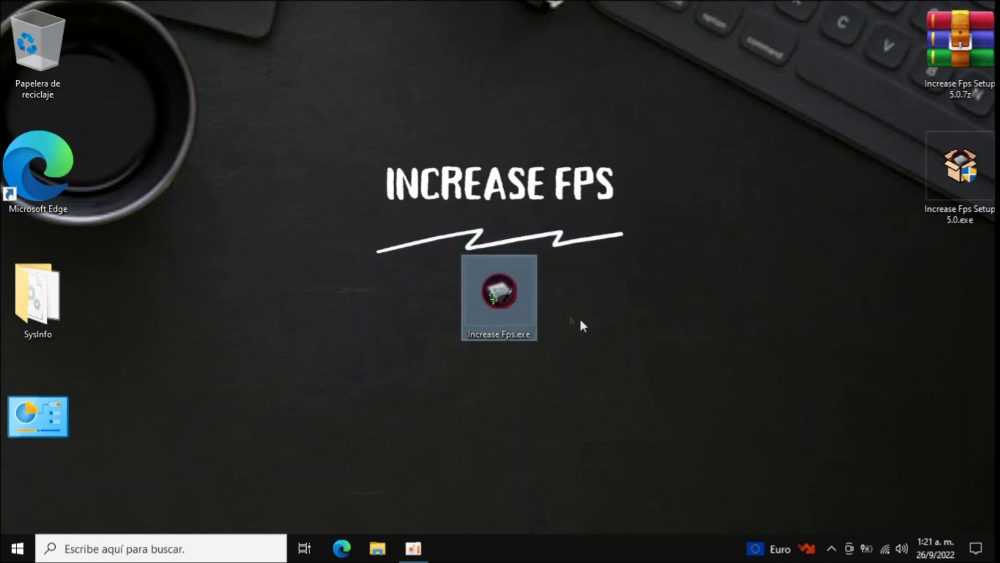
left_click_drag(387, 235, 625, 351)
left_click(632, 325)
right_click(632, 324)
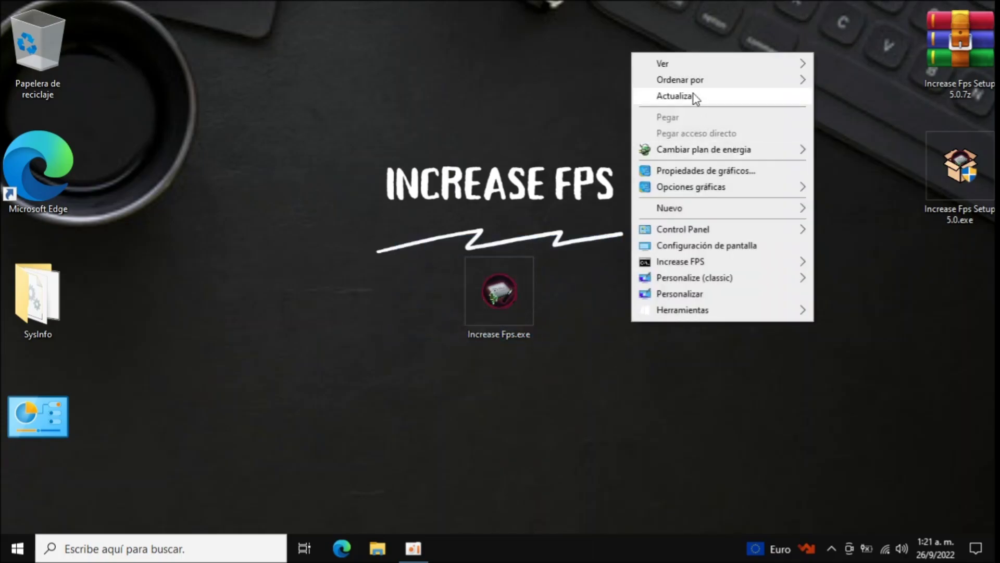
left_click(693, 95)
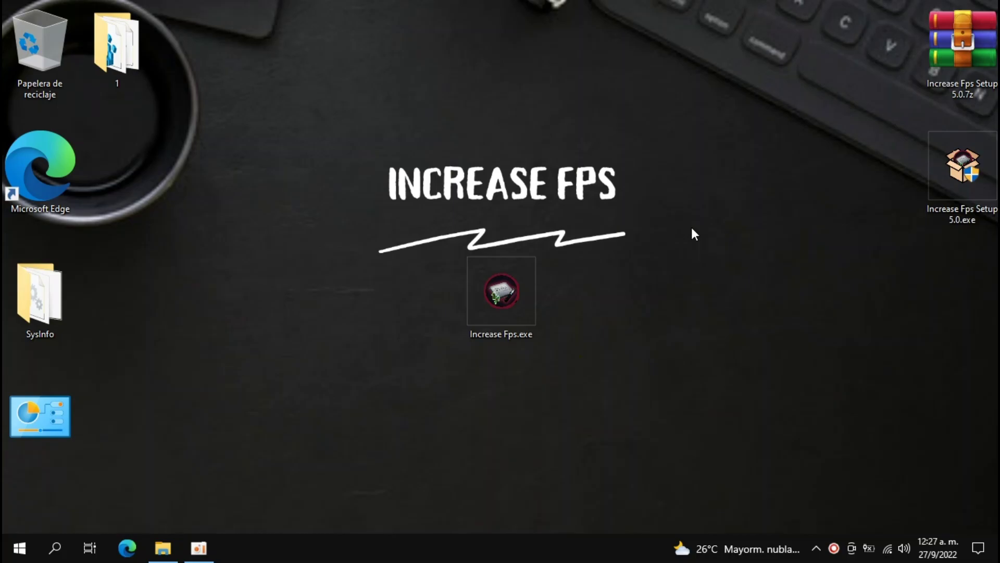
Step: Open Task Manager from the taskbar showing the Memory performance graph at 63% use
right_click(692, 233)
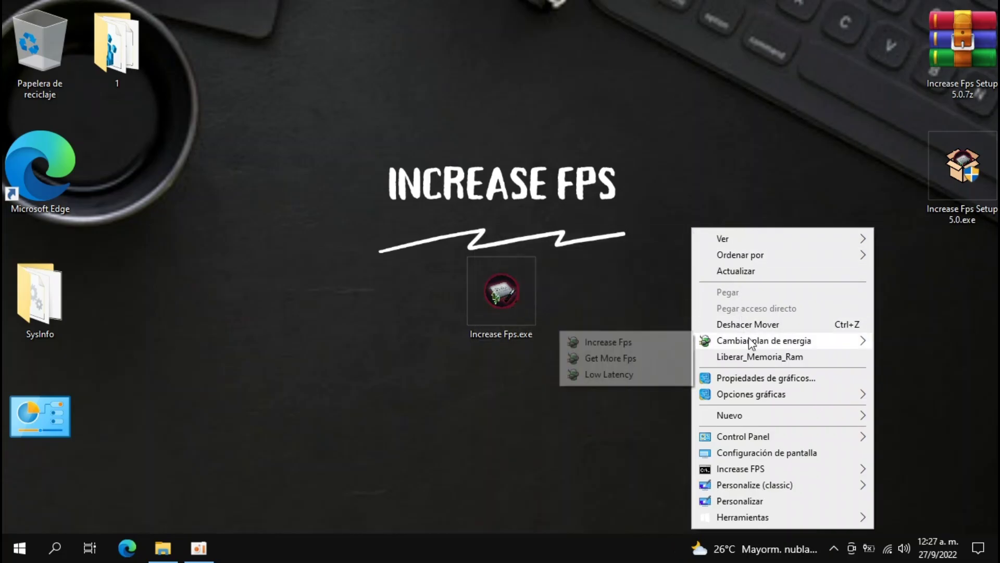
right_click(412, 531)
right_click(432, 547)
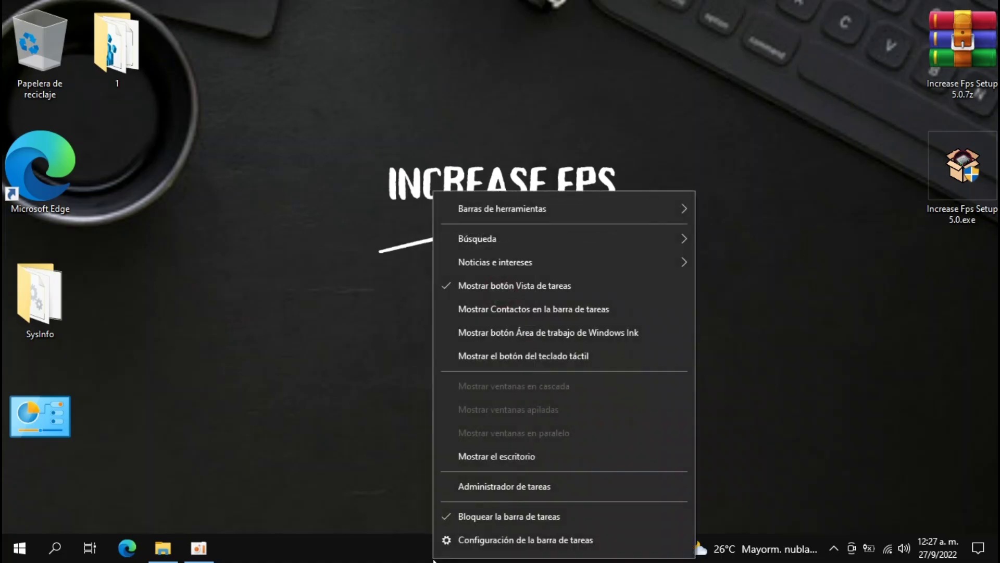
left_click(454, 485)
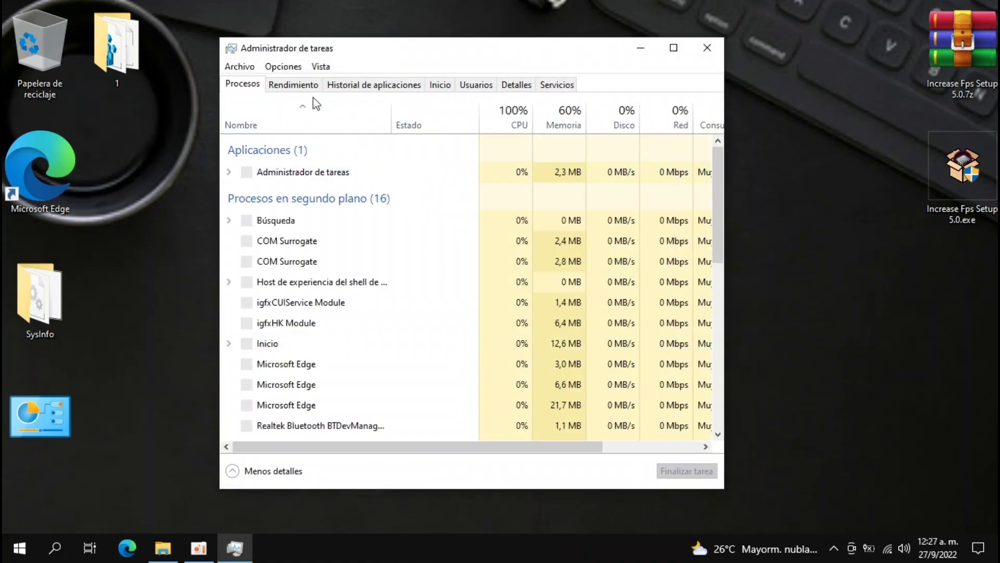
left_click(313, 88)
left_click_drag(394, 61, 362, 54)
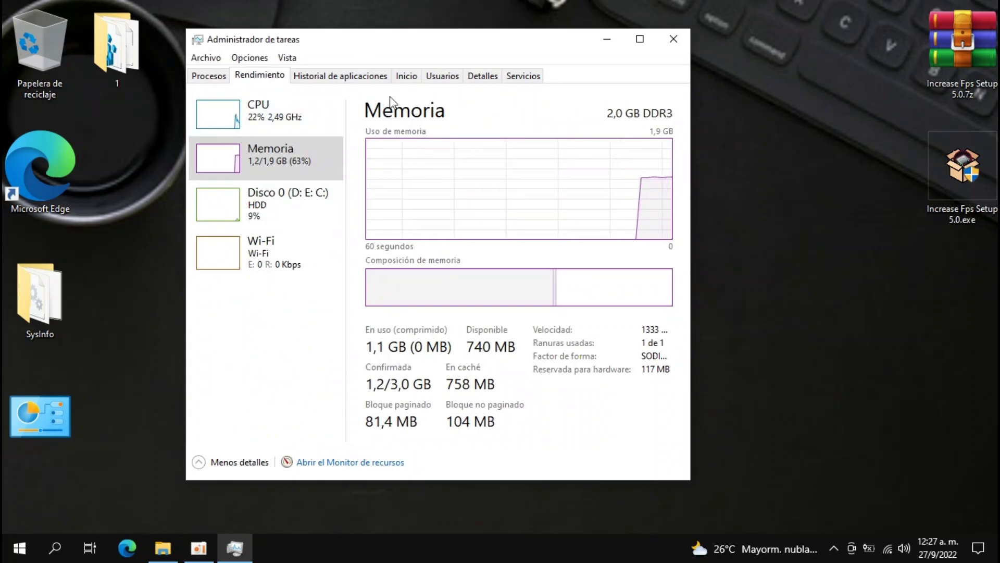
left_click_drag(458, 43, 439, 42)
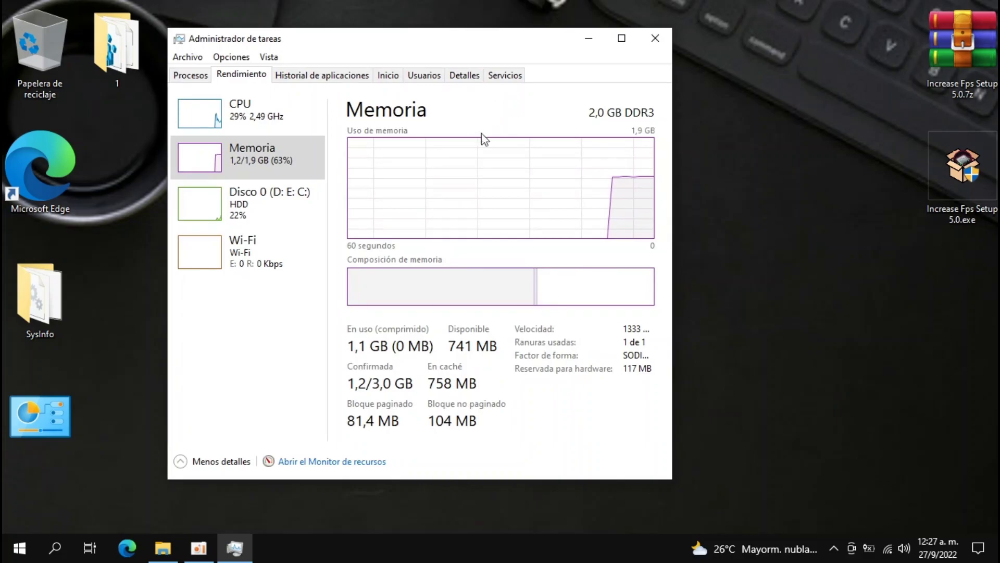
Step: Run Liberar_Memoria_Ram from the desktop menu to drop memory to 37%, then minimize Task Manager
right_click(772, 235)
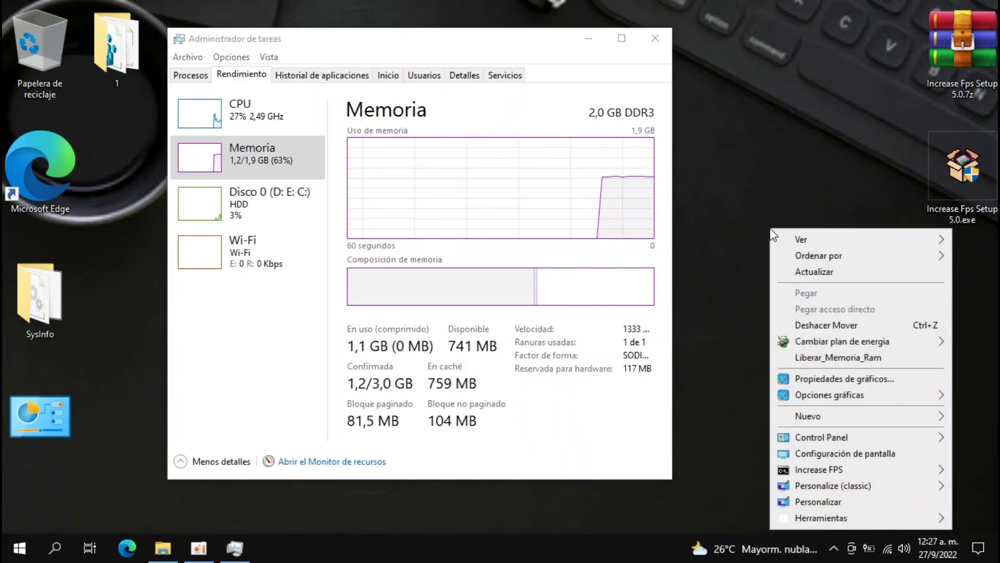
left_click(838, 360)
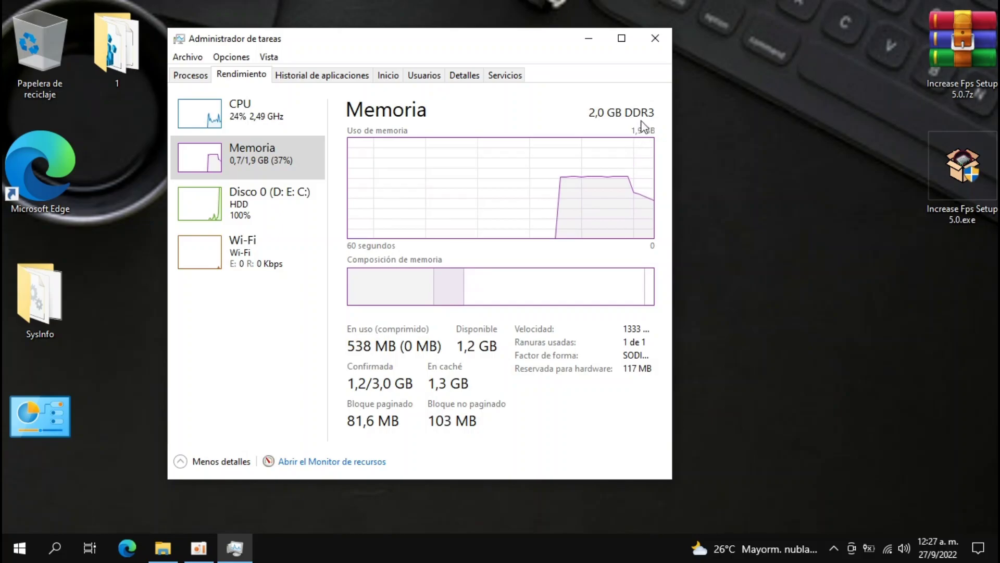
left_click(588, 40)
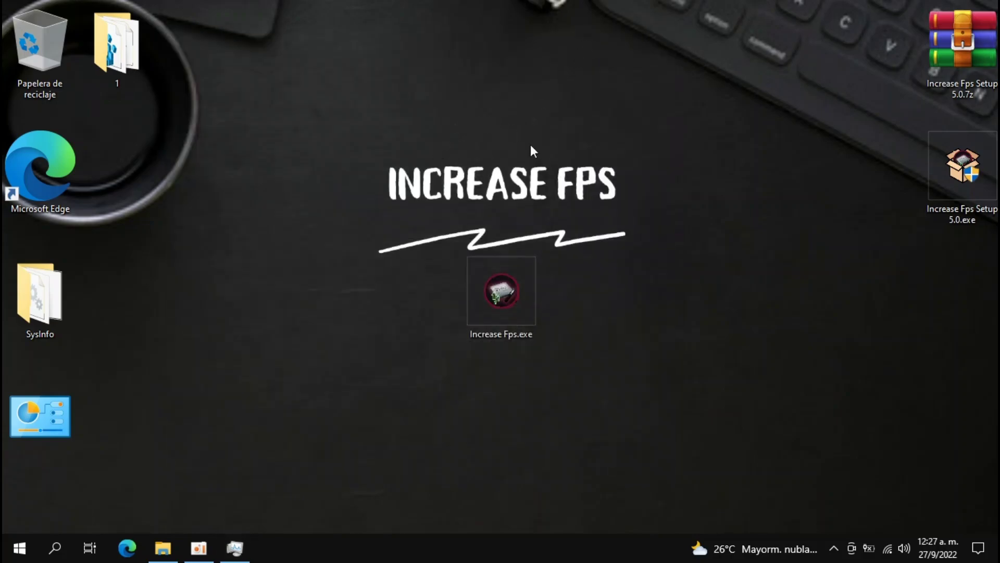
right_click(702, 217)
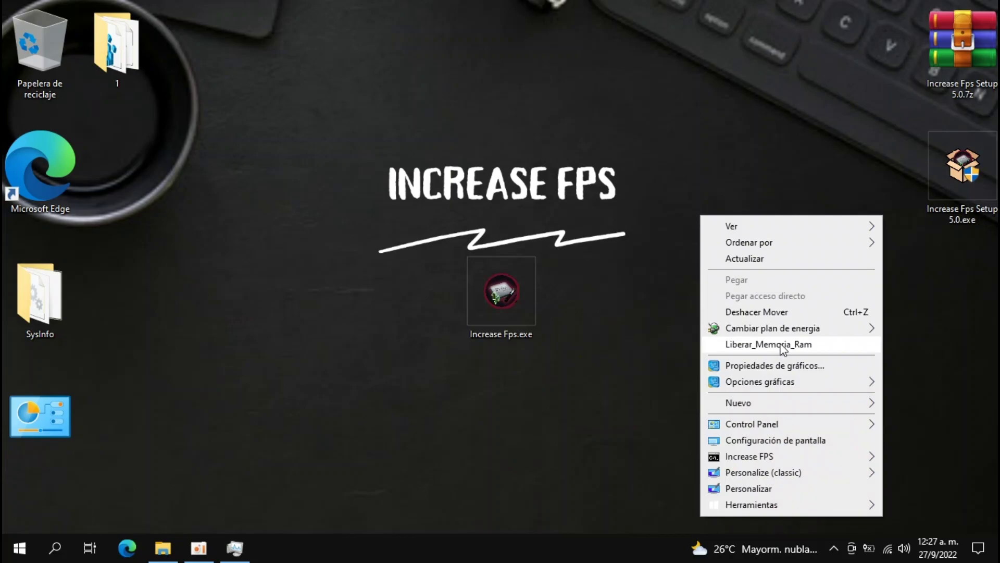
mouse_move(771, 328)
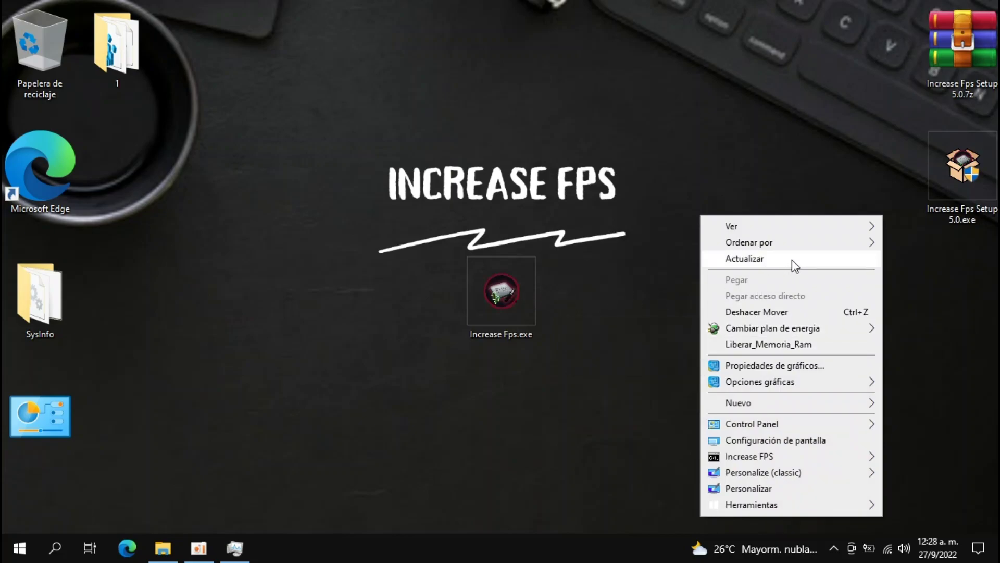
left_click(792, 260)
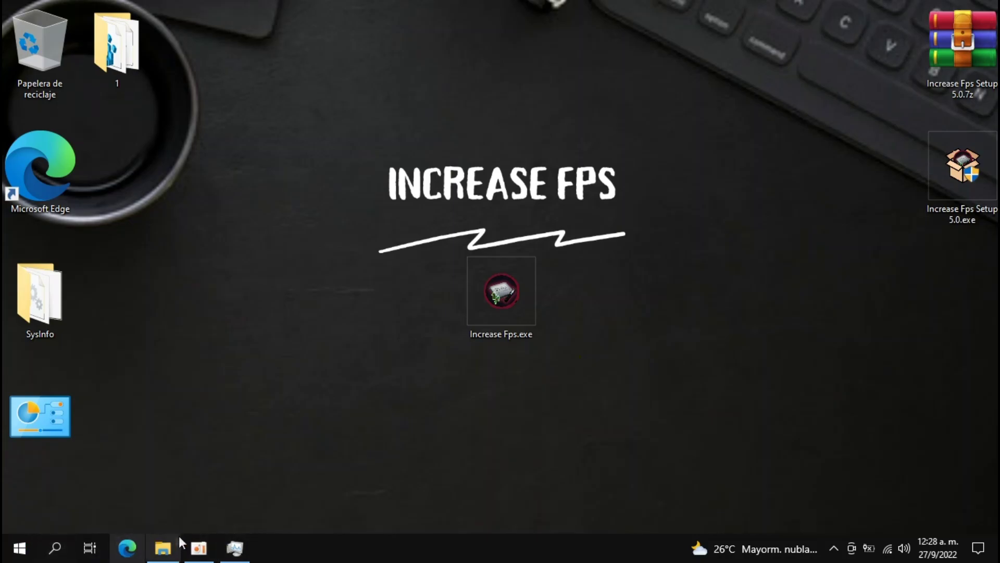
left_click(55, 547)
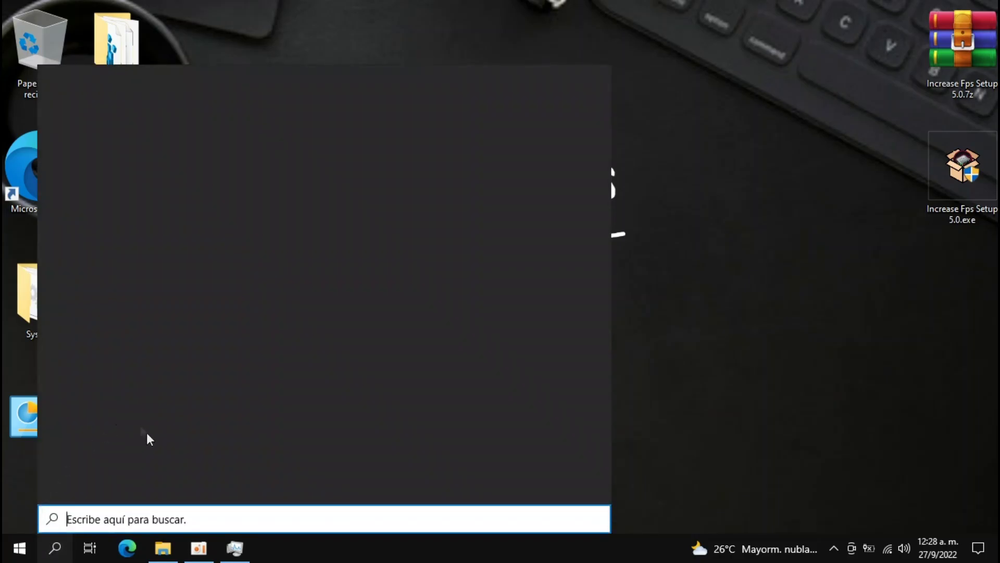
left_click(56, 552)
left_click(52, 556)
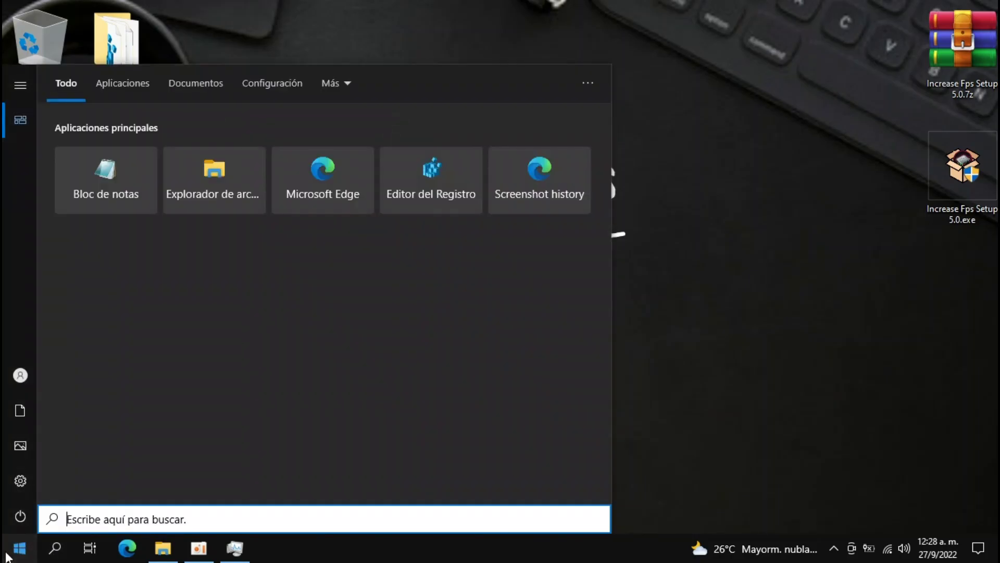
left_click(20, 547)
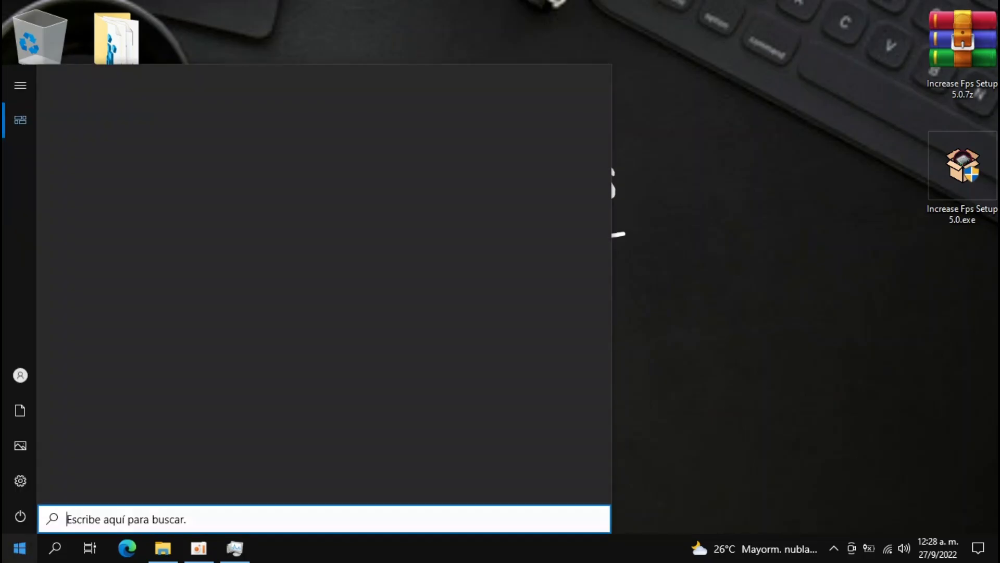
left_click(20, 547)
left_click(20, 547)
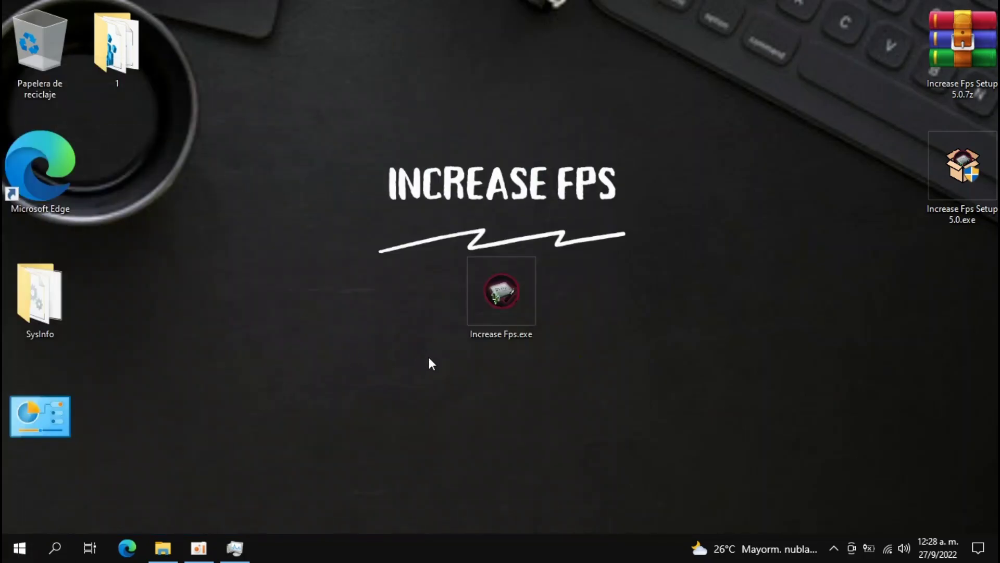
right_click(390, 234)
left_click(445, 275)
right_click(658, 268)
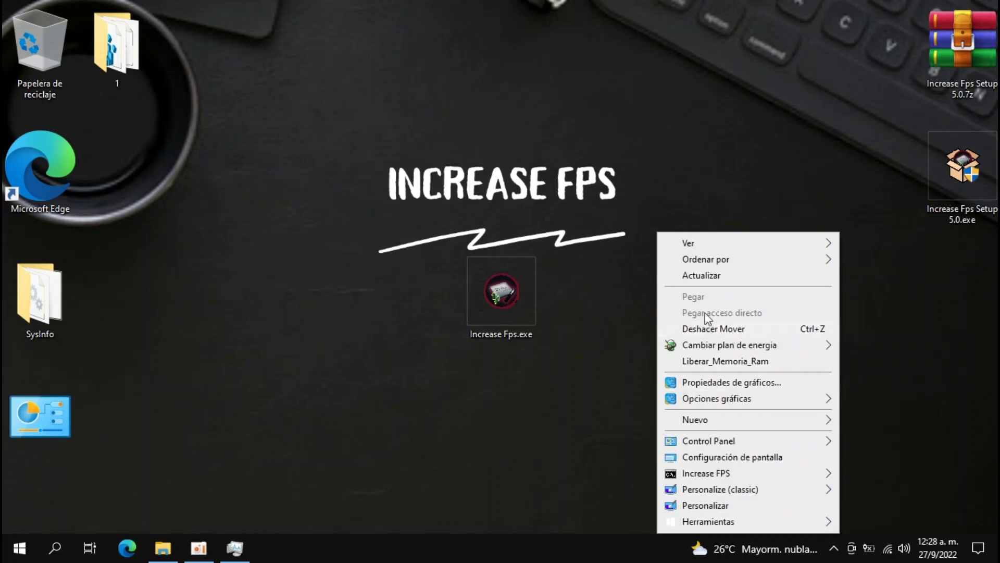
left_click(711, 287)
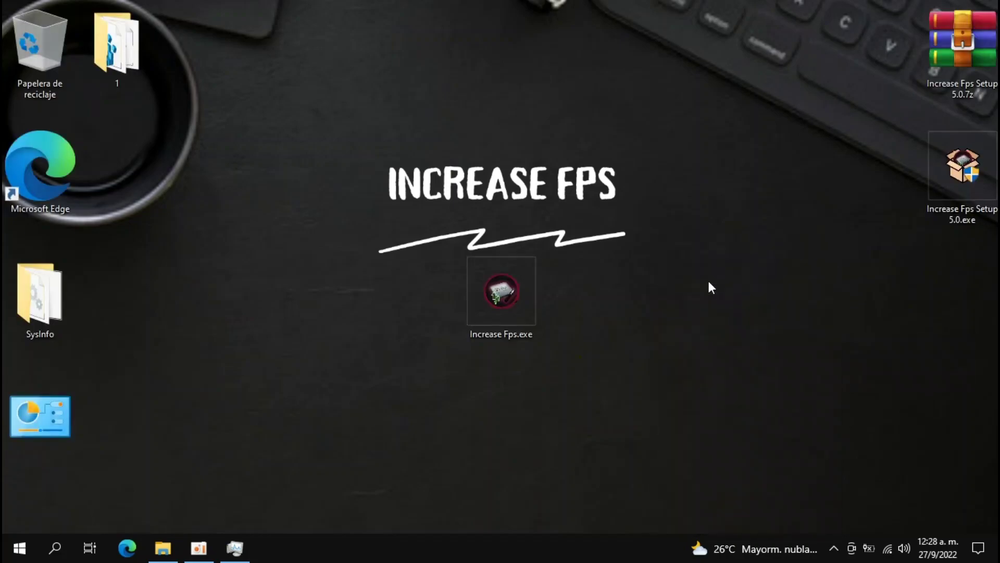